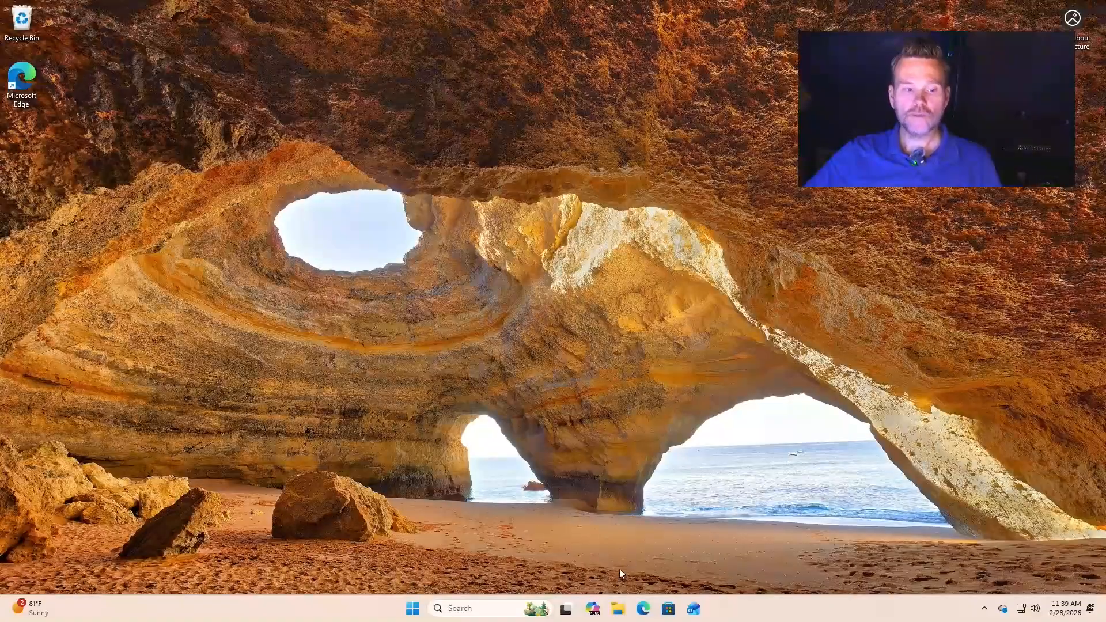
Step: Search the web for "obs download" in Microsoft Edge and open the OBS Studio download page
click(643, 609)
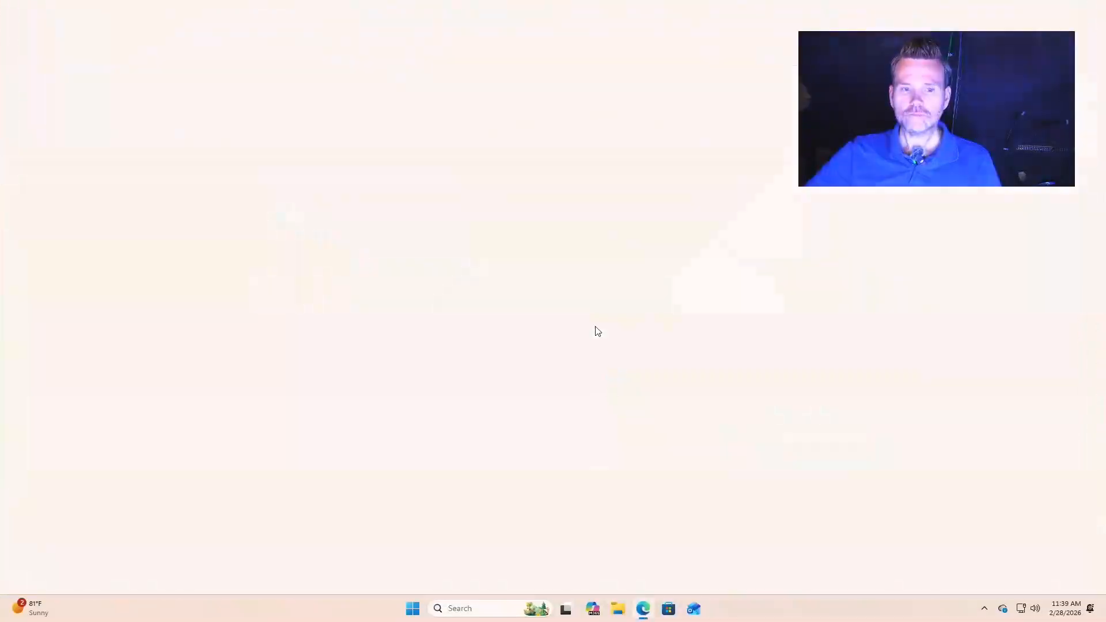
click(253, 38)
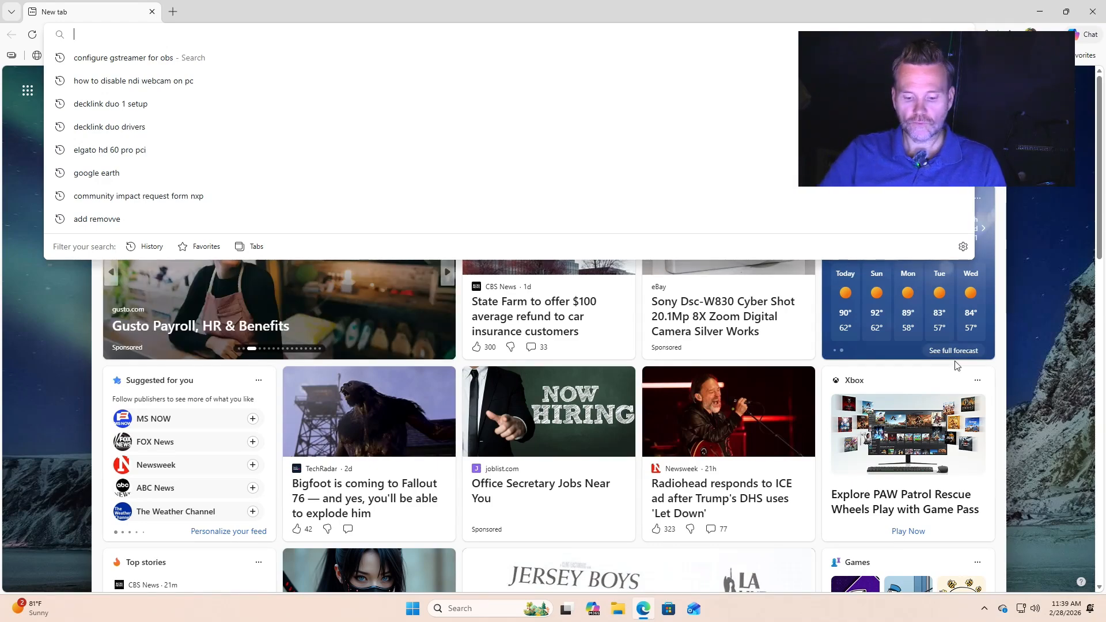
text(obs download)
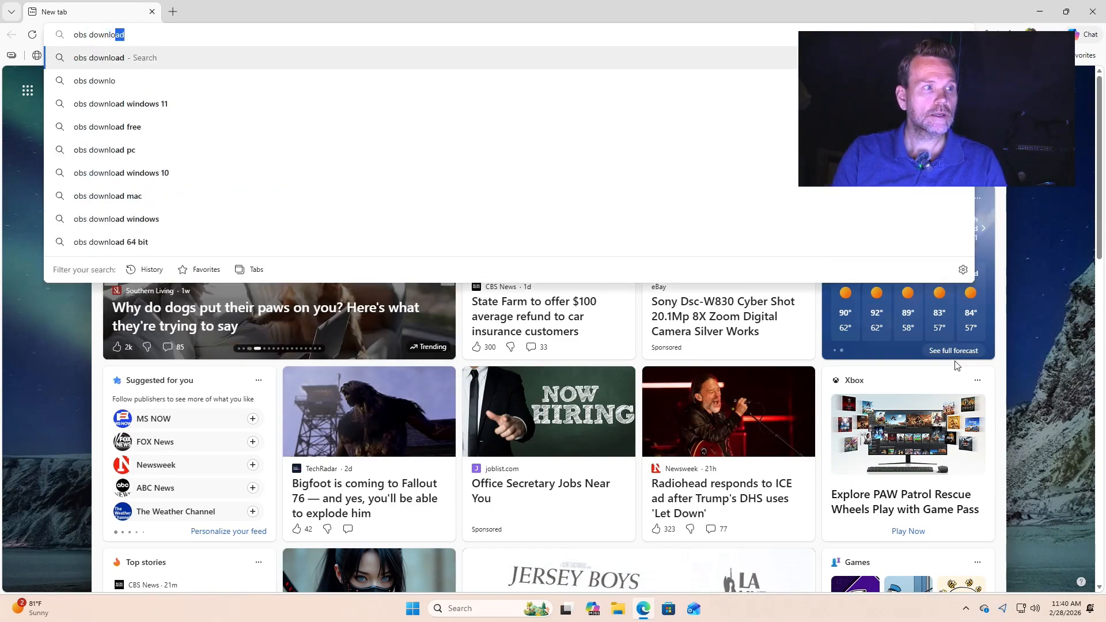
key(Return)
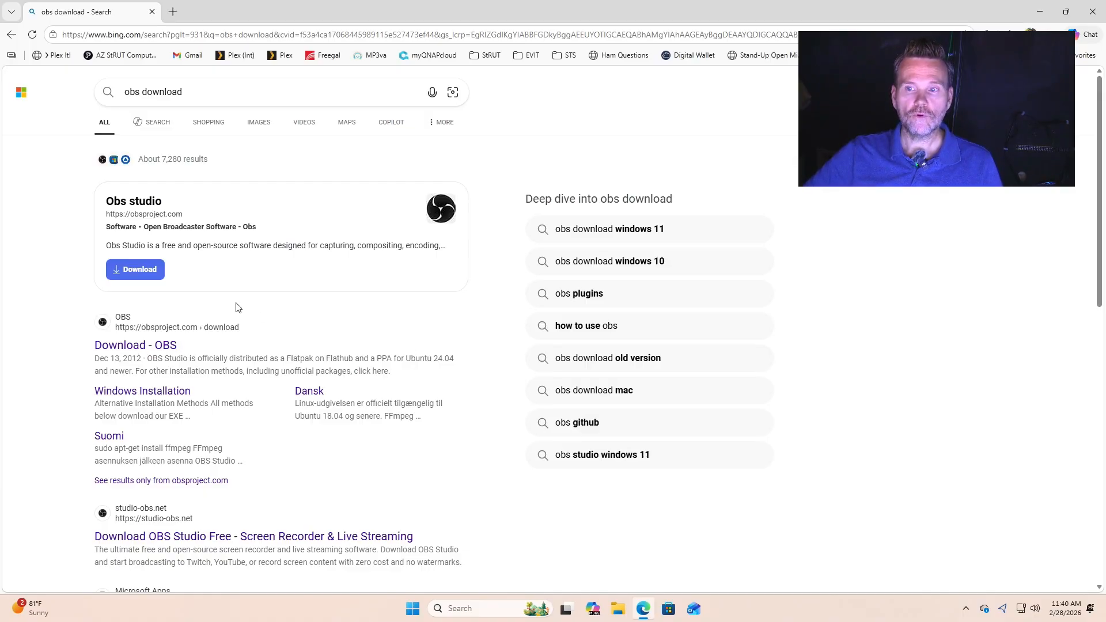
click(139, 281)
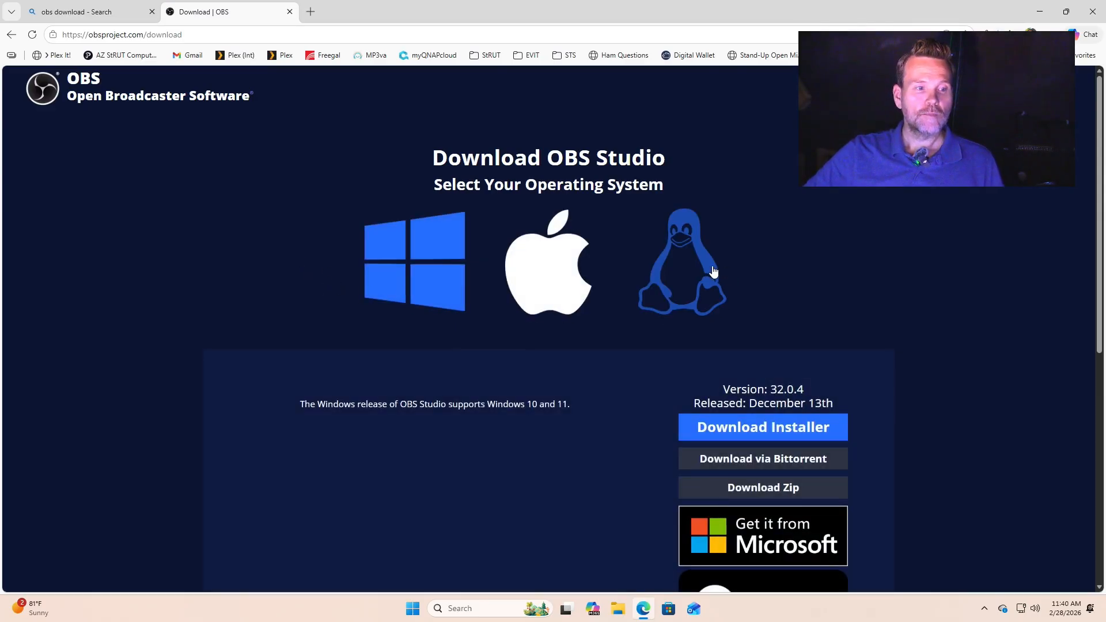
Step: View the macOS and Linux download options for OBS Studio
click(551, 268)
scroll(549, 267, down, 1)
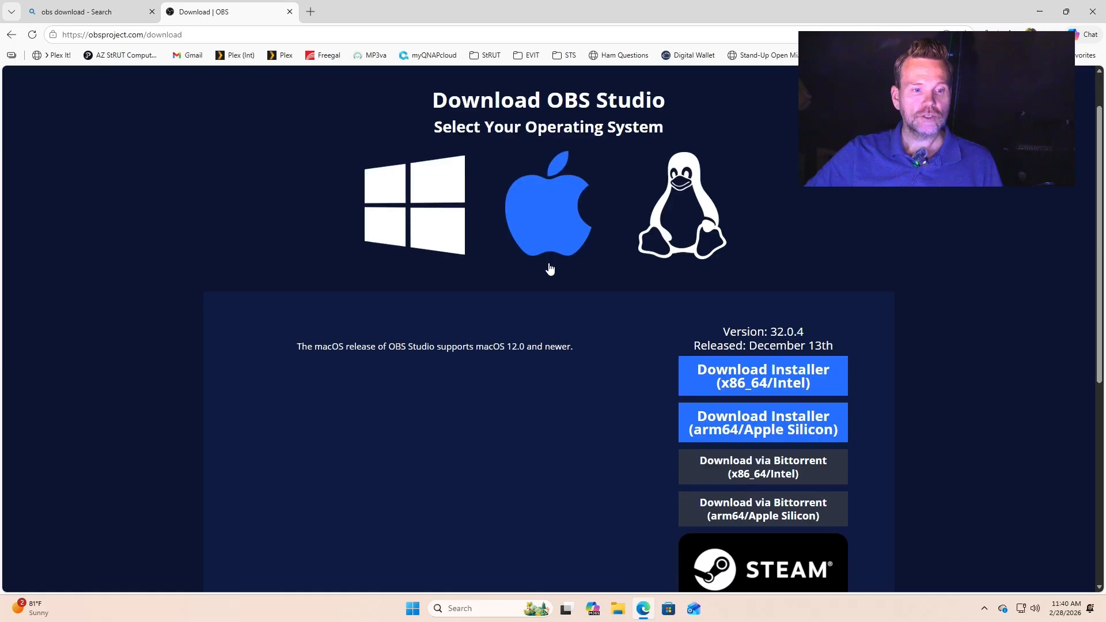
click(662, 223)
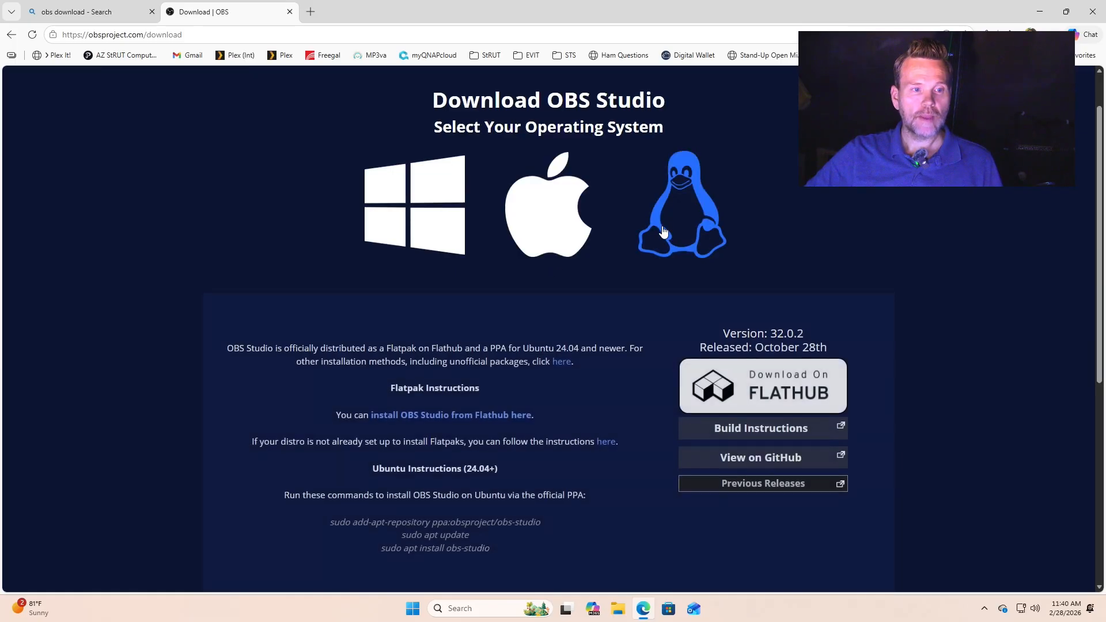
Step: Download the Windows installer for OBS Studio 32.0.4 and save it to the Downloads folder
click(436, 211)
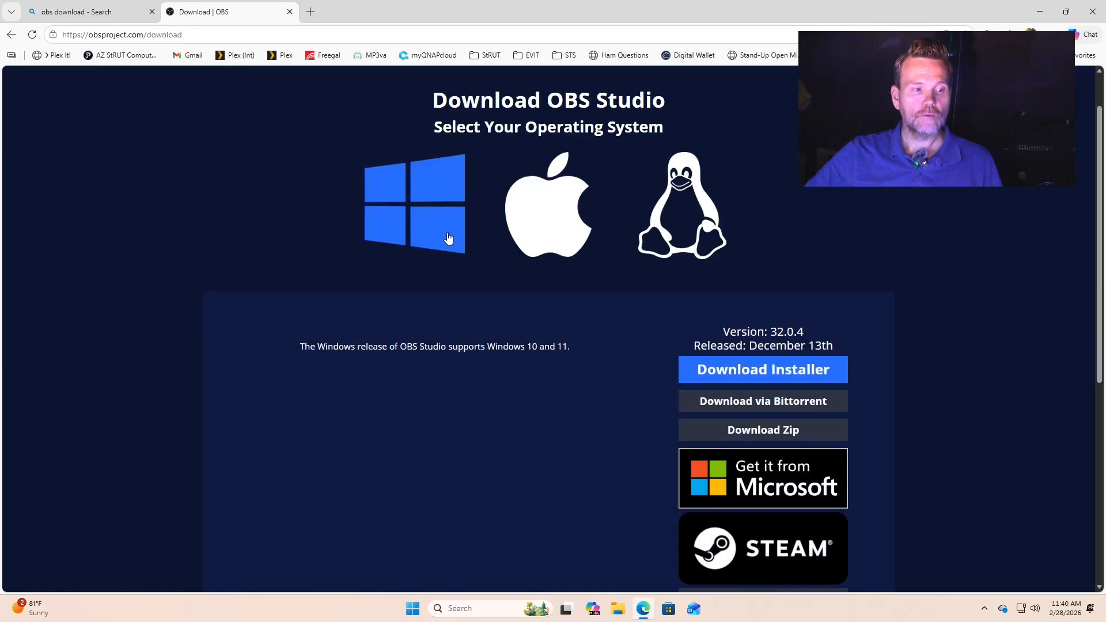
click(753, 371)
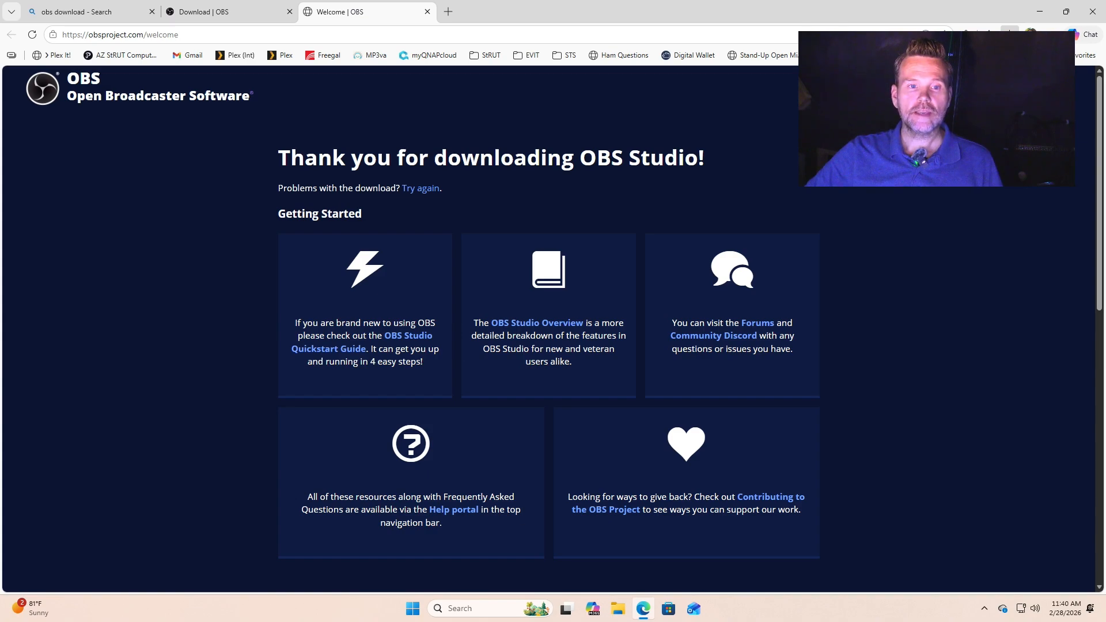
click(1002, 331)
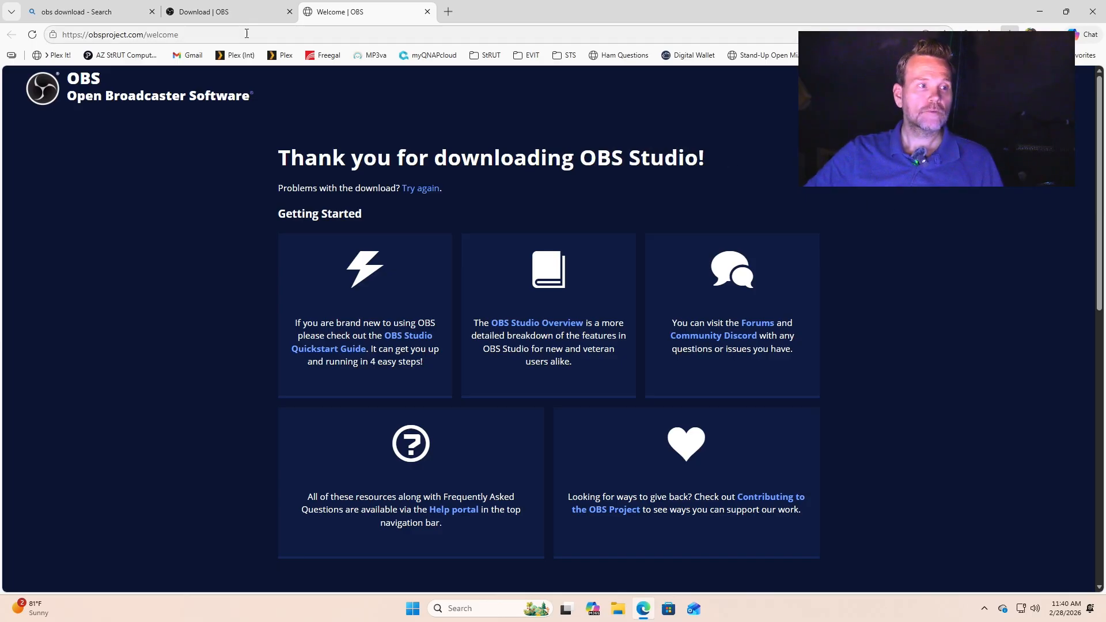
Step: Search the web for "virtual ab cable" in a new browser tab
click(449, 12)
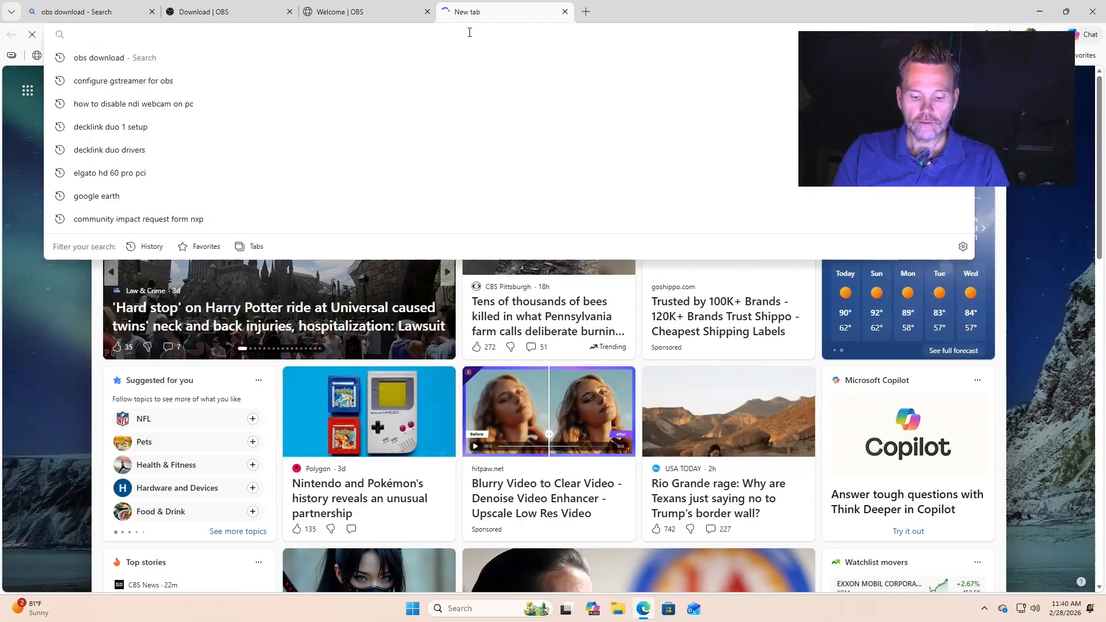
text(virtual)
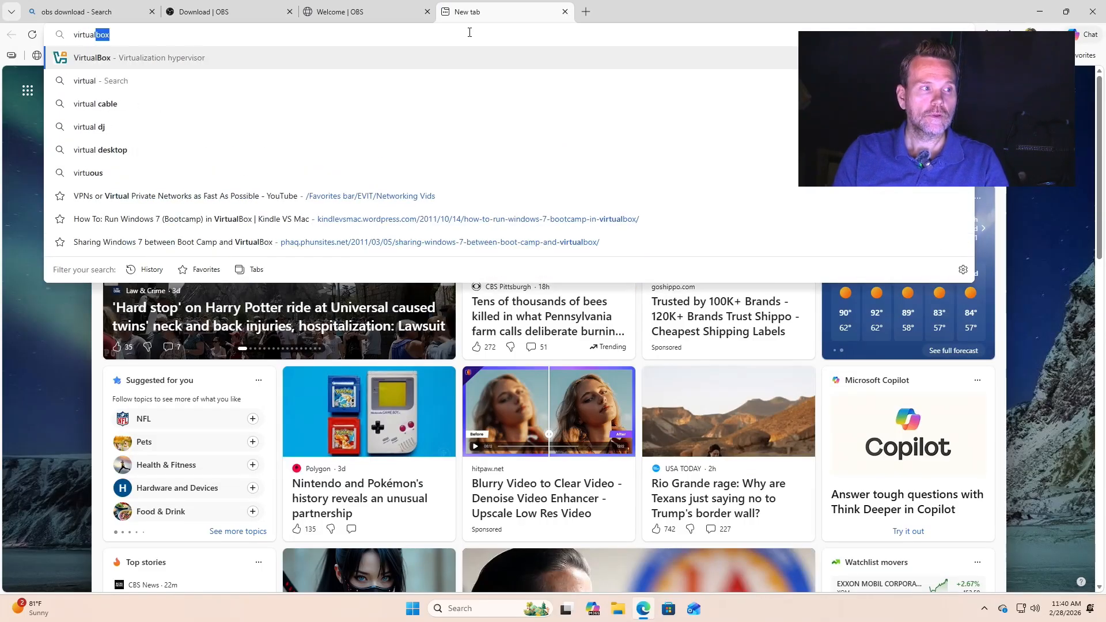
text( ab)
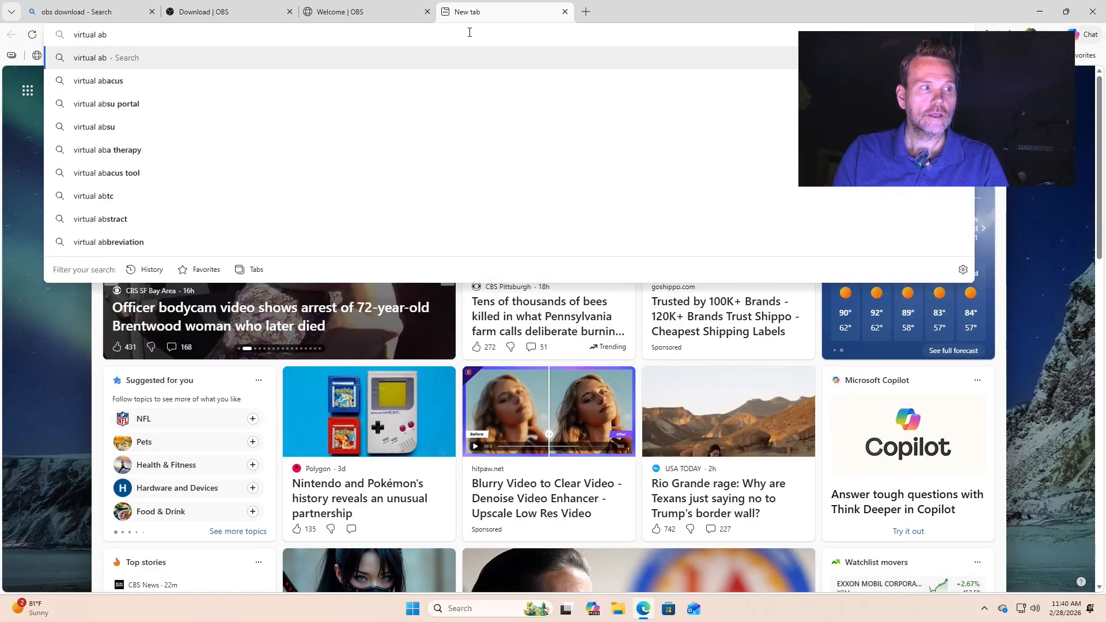
text( cable)
key(Return)
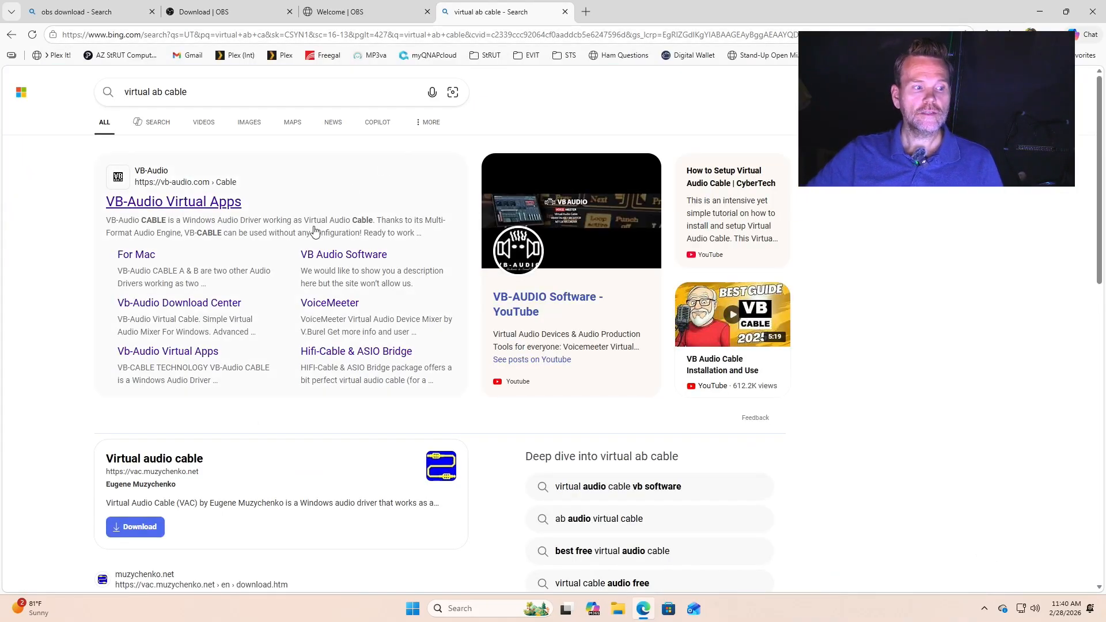
Step: Open the VB-Audio Virtual Apps result and save the Windows driver package VBCABLE_Driver_Pack45 to the Downloads folder
click(200, 209)
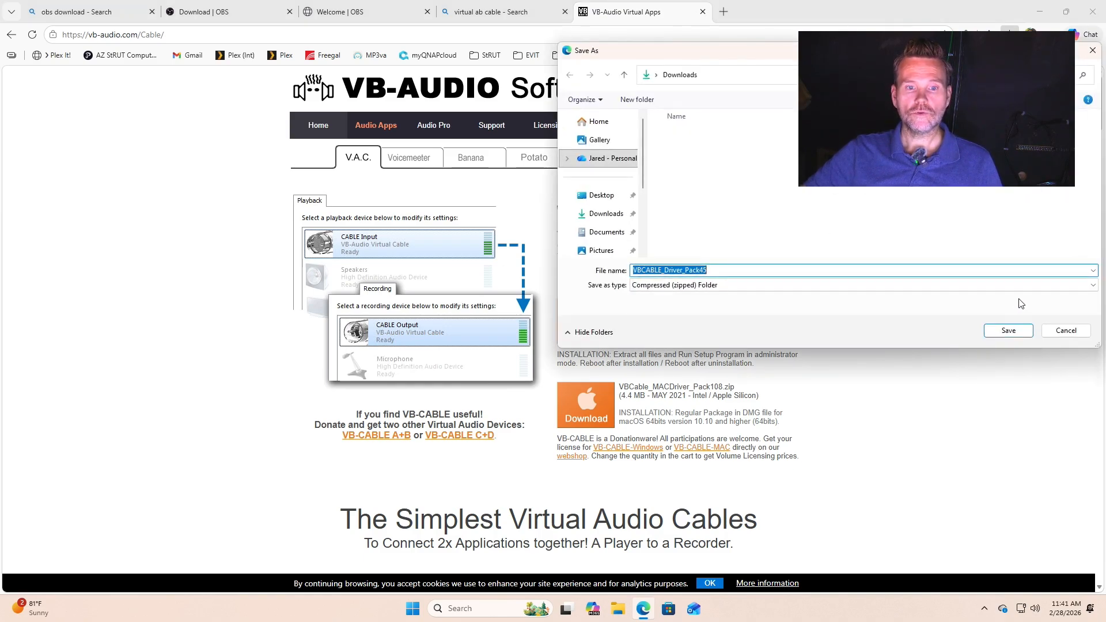
click(1024, 336)
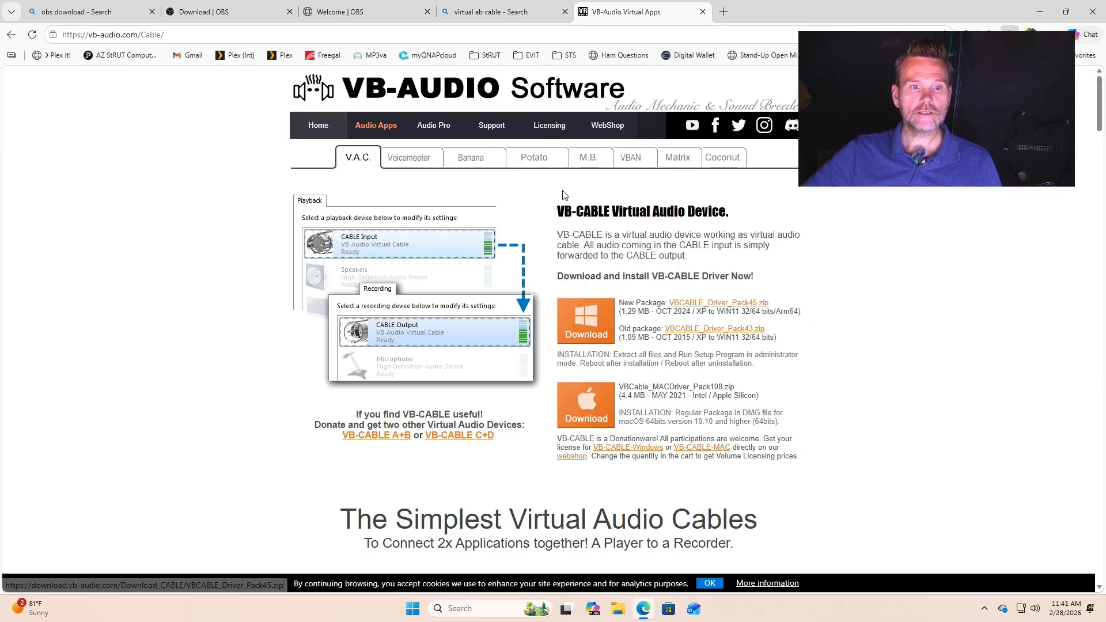
Step: Go to zoom.us in a new browser tab and open the Zoom Download Center through the support site
click(724, 11)
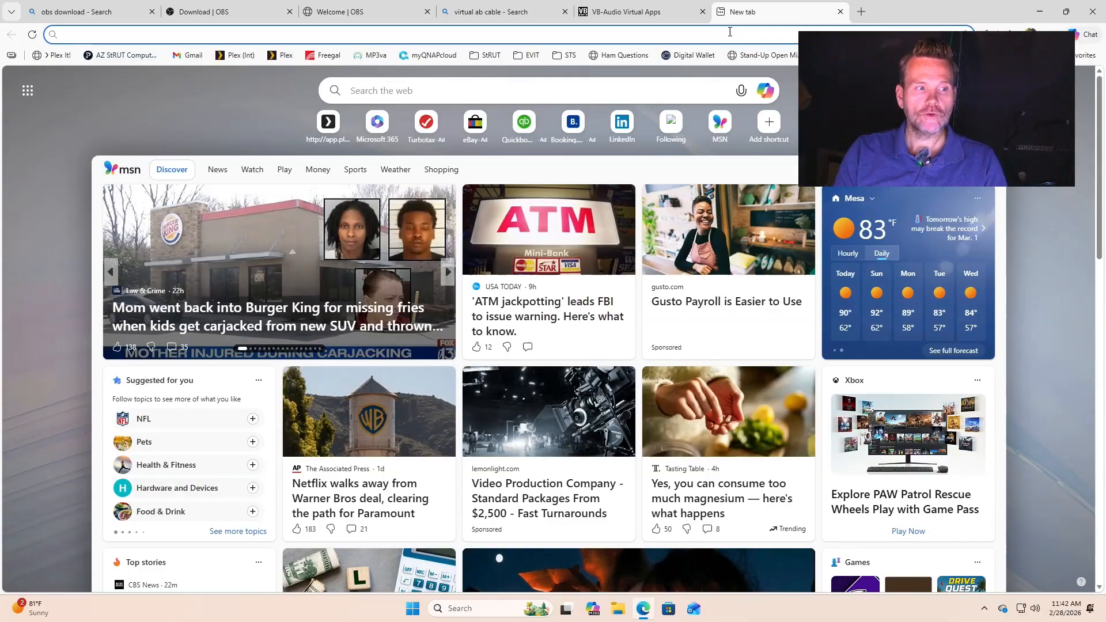
text(zoom.us)
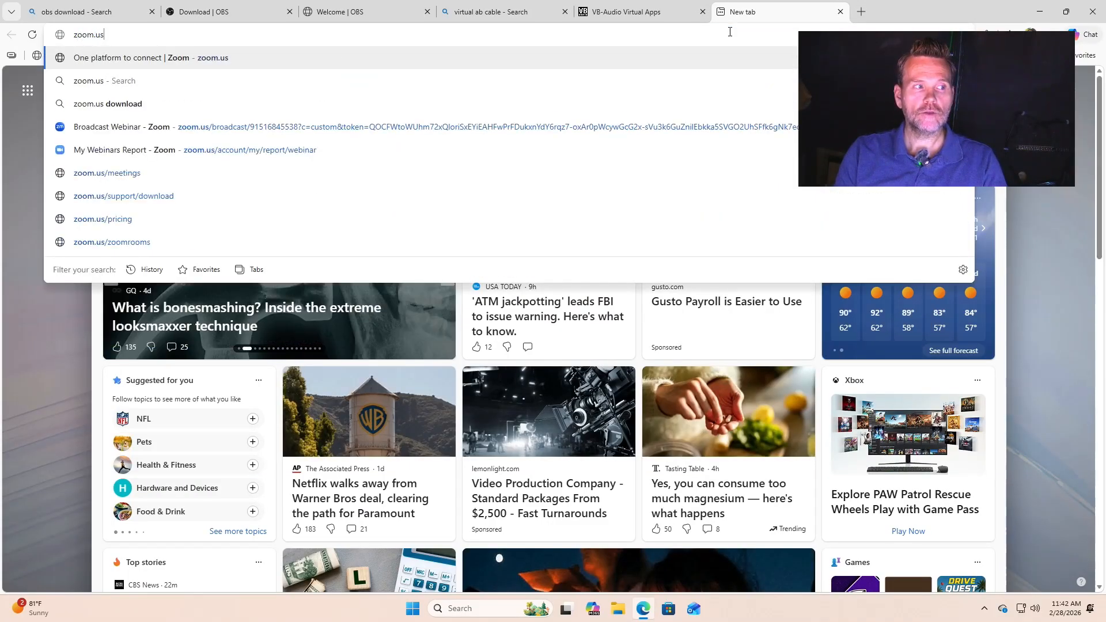
key(Return)
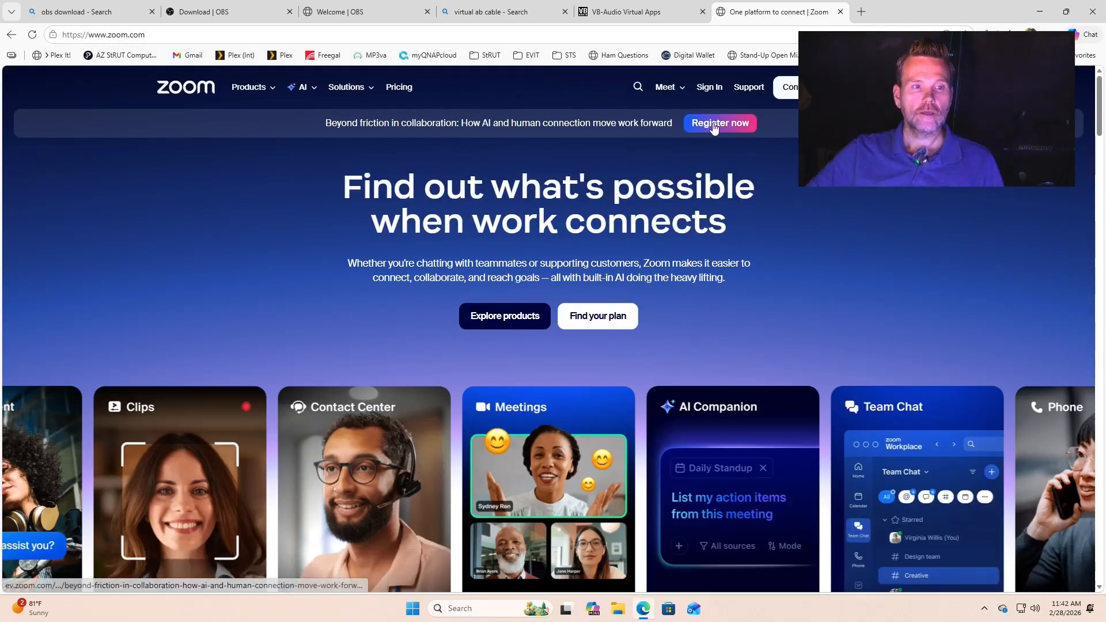
click(744, 92)
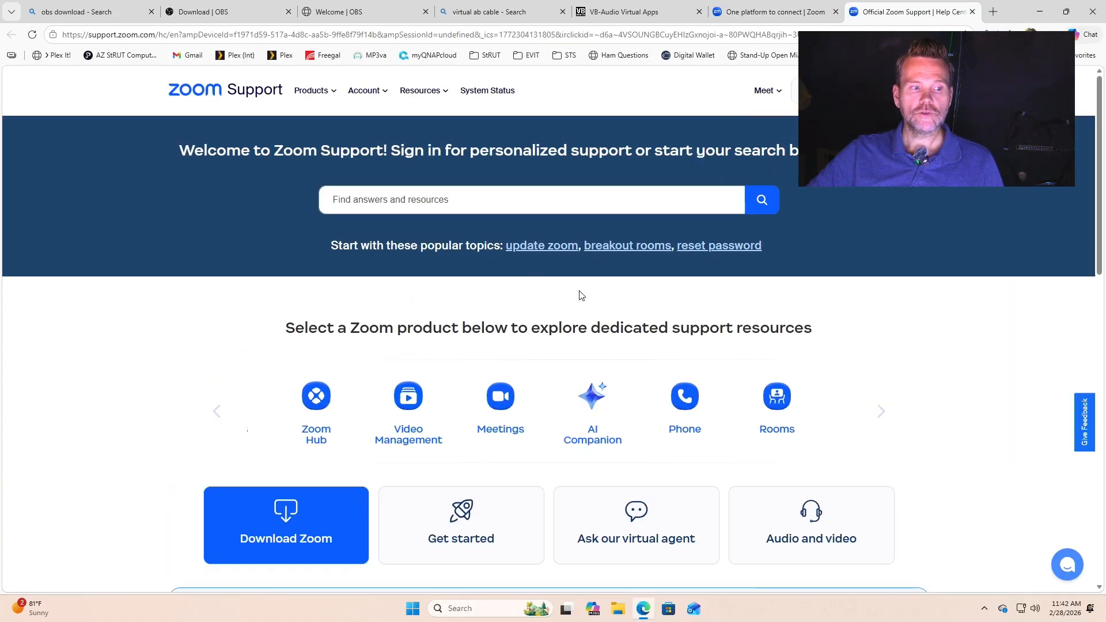
click(320, 530)
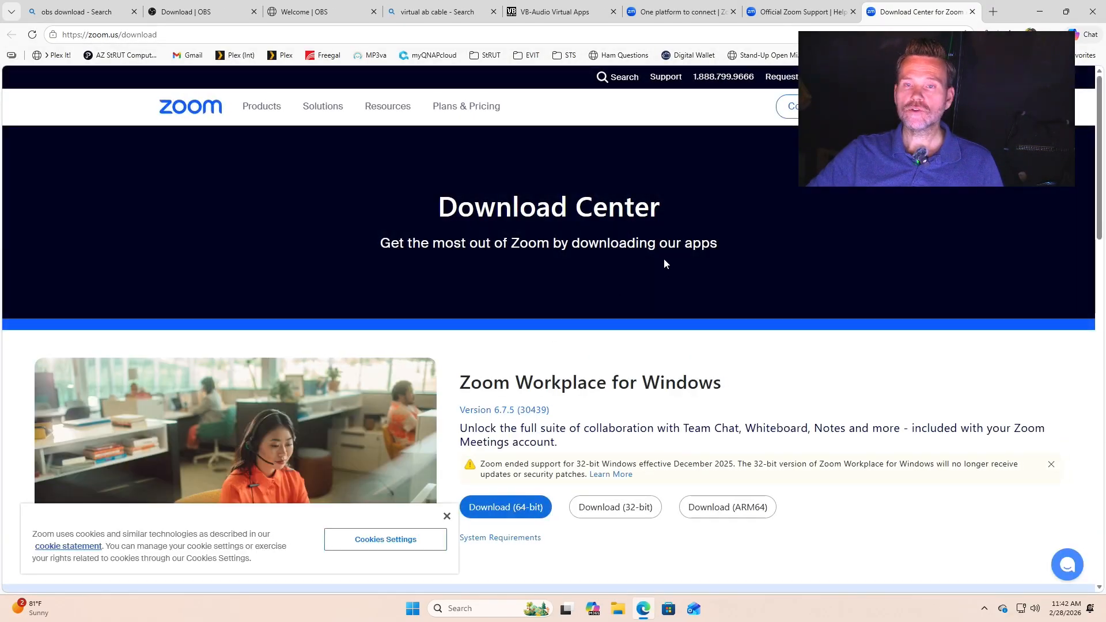
Step: Download the 64-bit Zoom Workplace for Windows installer and save it as ZoomInstallerFull in Downloads
scroll(662, 263, down, 2)
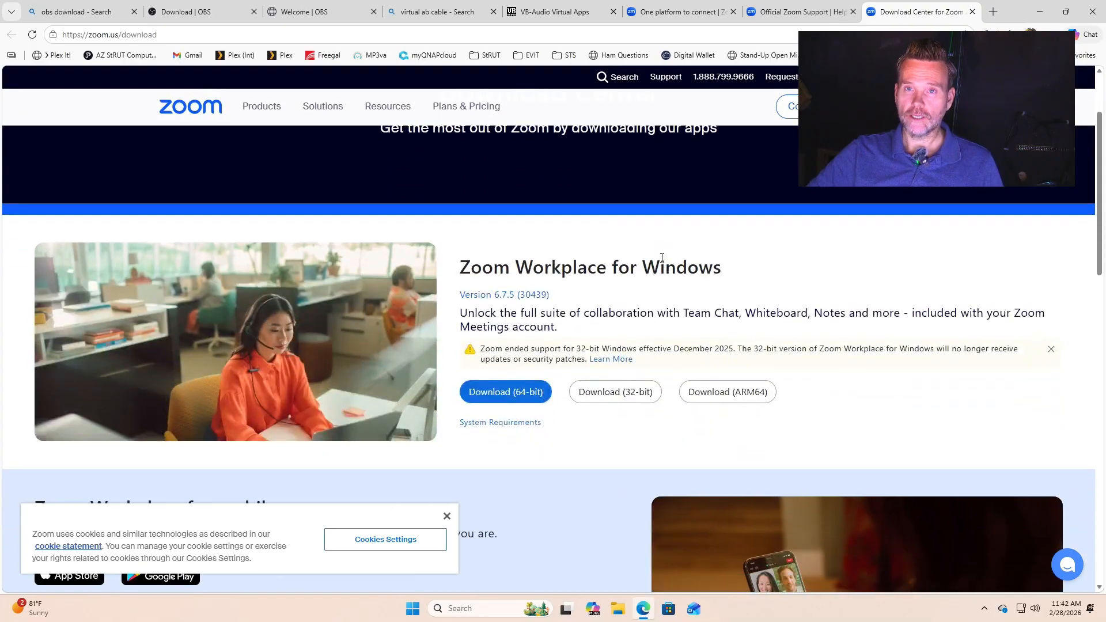
scroll(662, 257, down, 1)
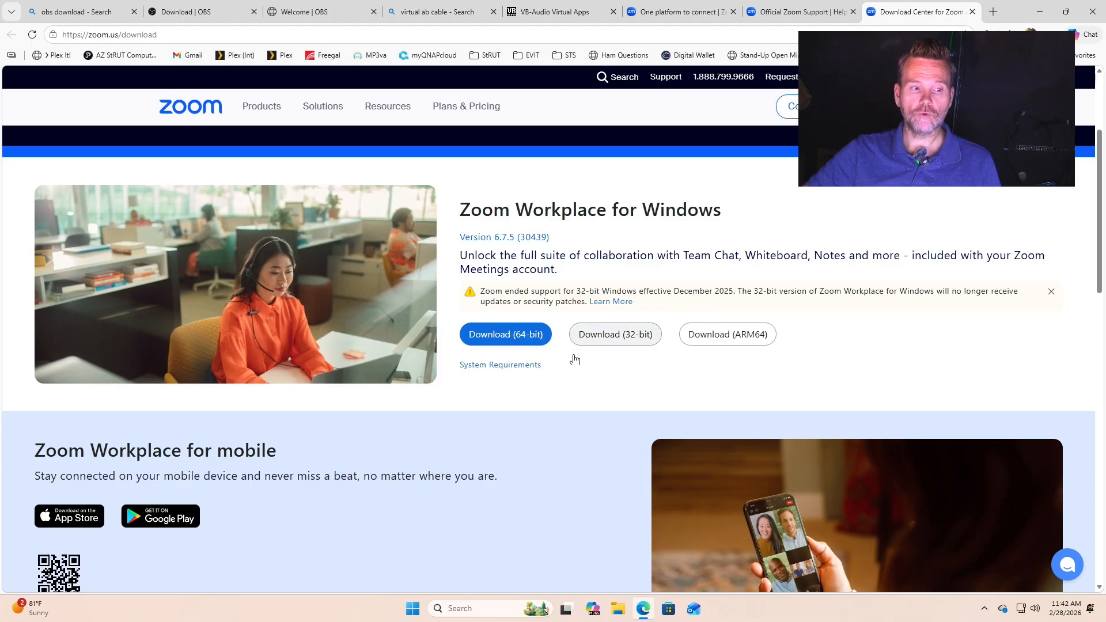
click(506, 339)
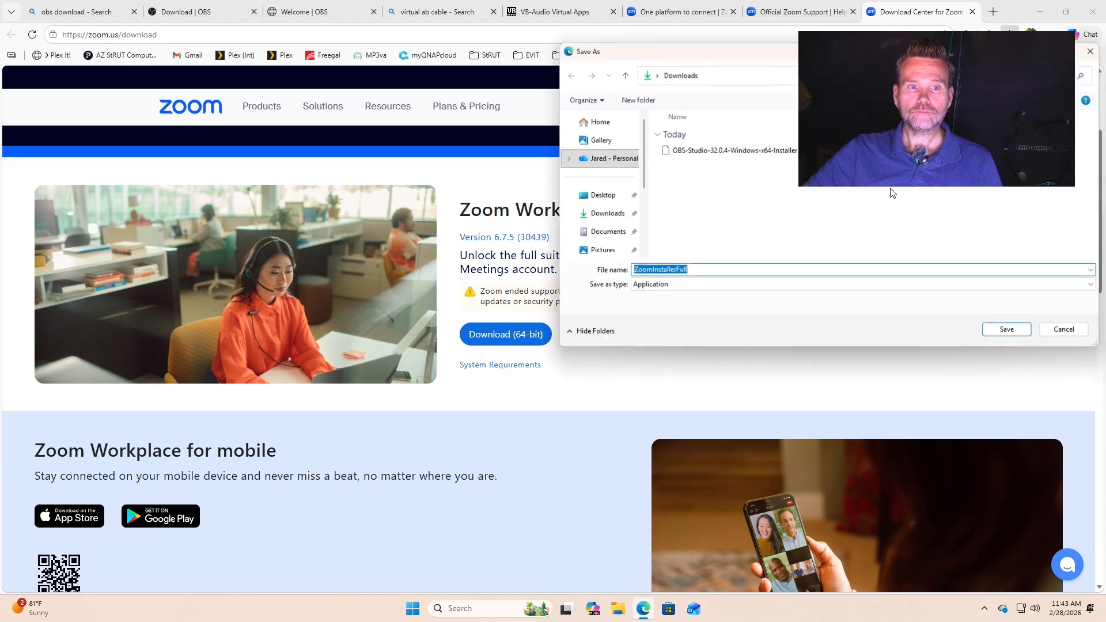
click(1007, 332)
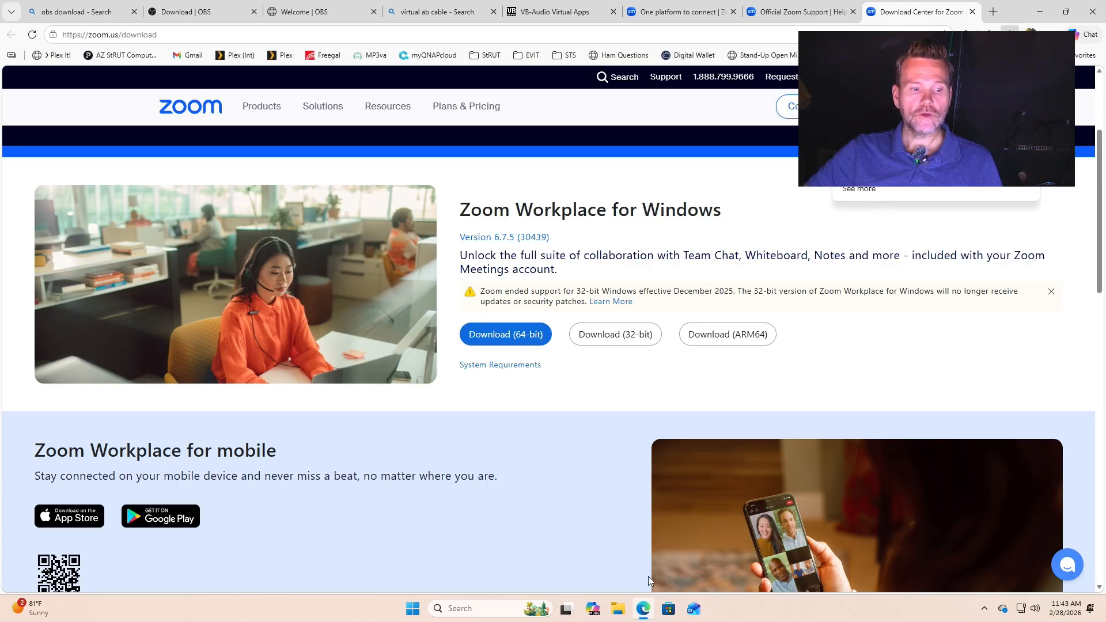
Step: Minimize the browser, show the Downloads folder in File Explorer, and move its window higher on the desktop
click(1040, 11)
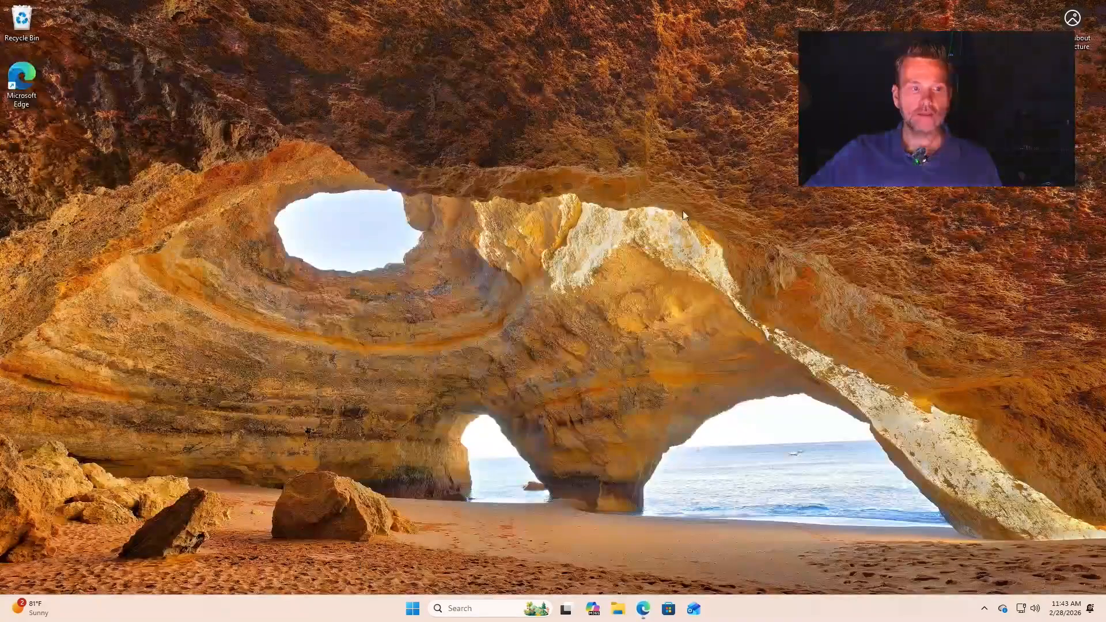
click(617, 609)
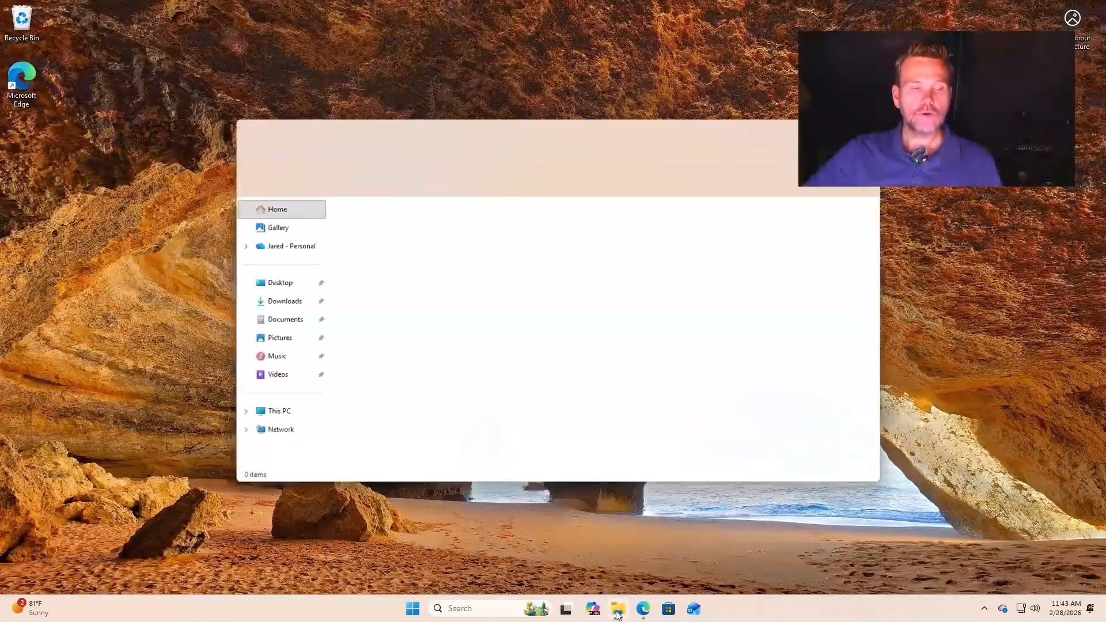
click(283, 303)
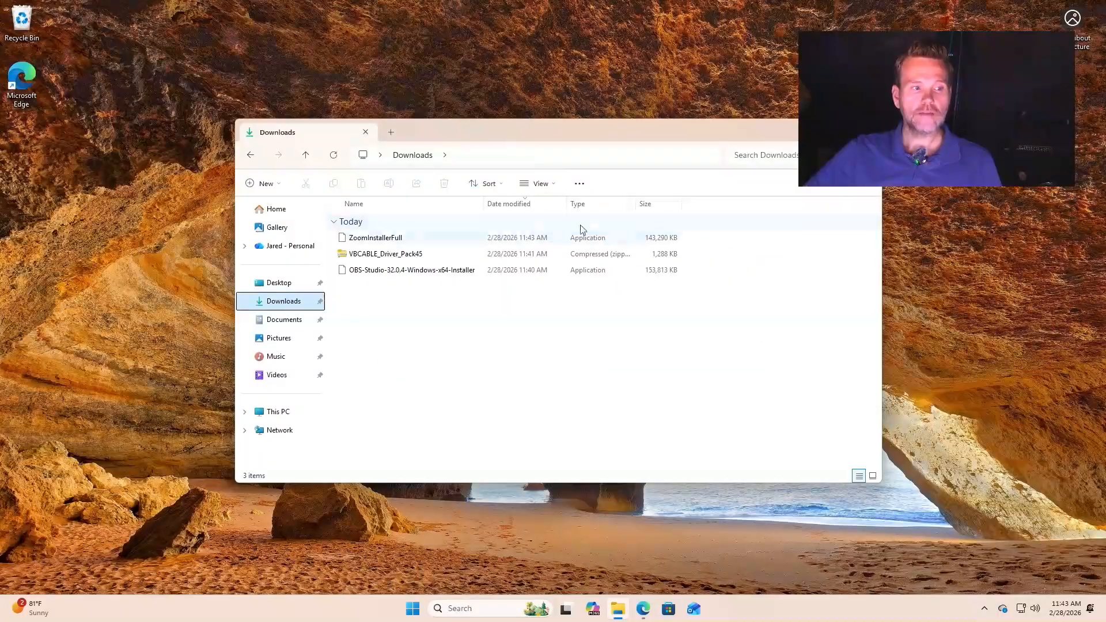
drag(551, 127, 697, 29)
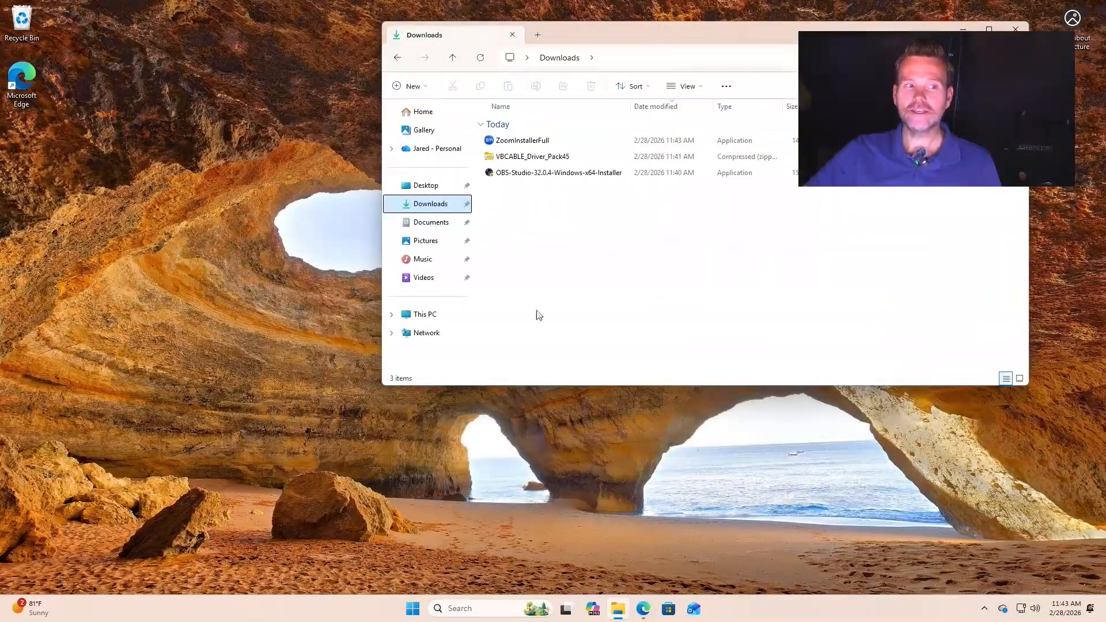
Step: Extract all files from the VBCABLE_Driver_Pack45 compressed folder into Downloads
click(527, 157)
right_click(528, 159)
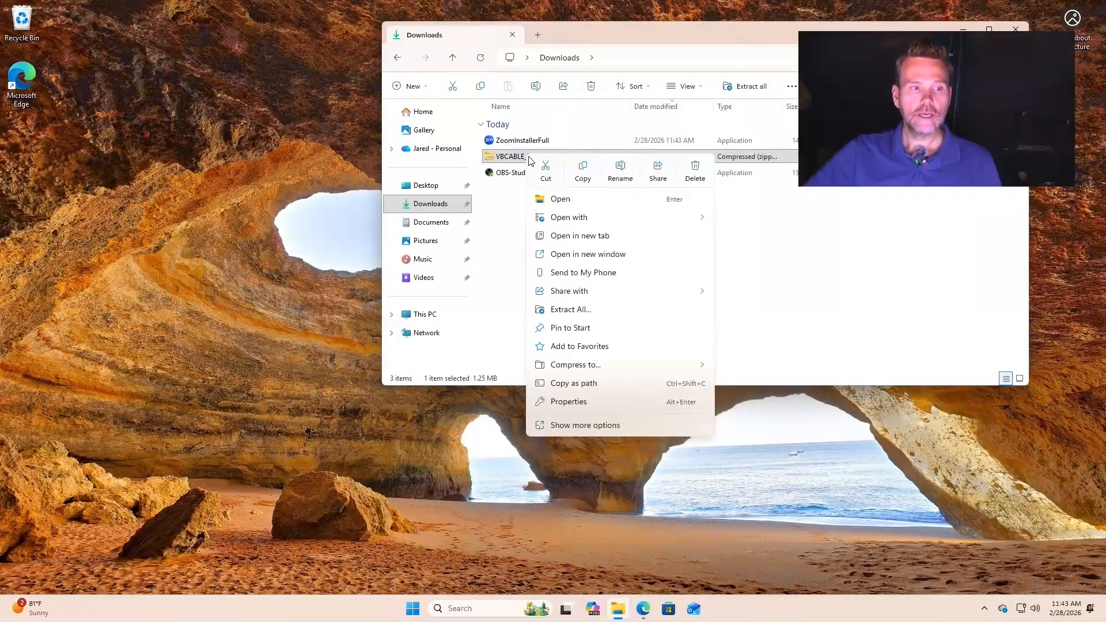
click(588, 311)
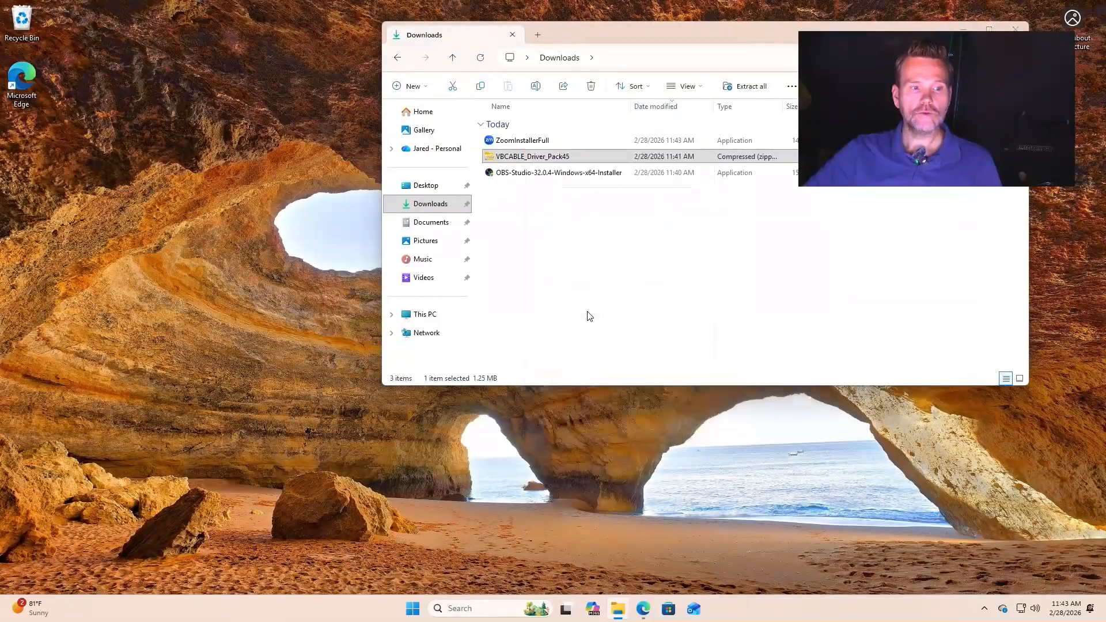
click(657, 414)
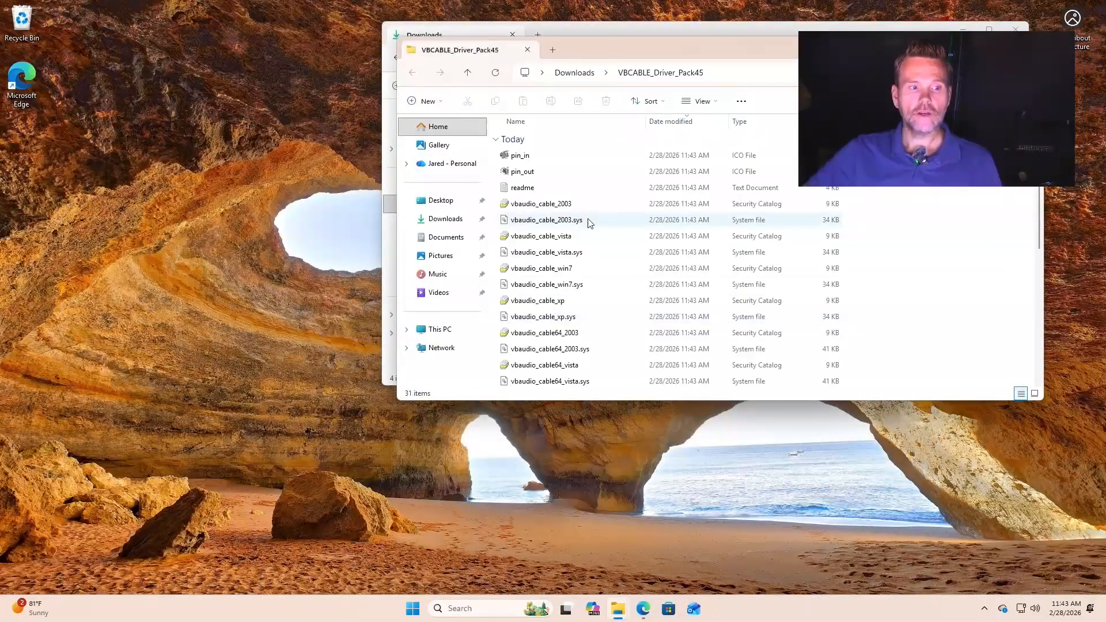
Step: Run VBCABLE_Setup_x64 from the extracted VBCABLE_Driver_Pack45 folder as administrator and allow it to make changes to the device
scroll(588, 225, down, 5)
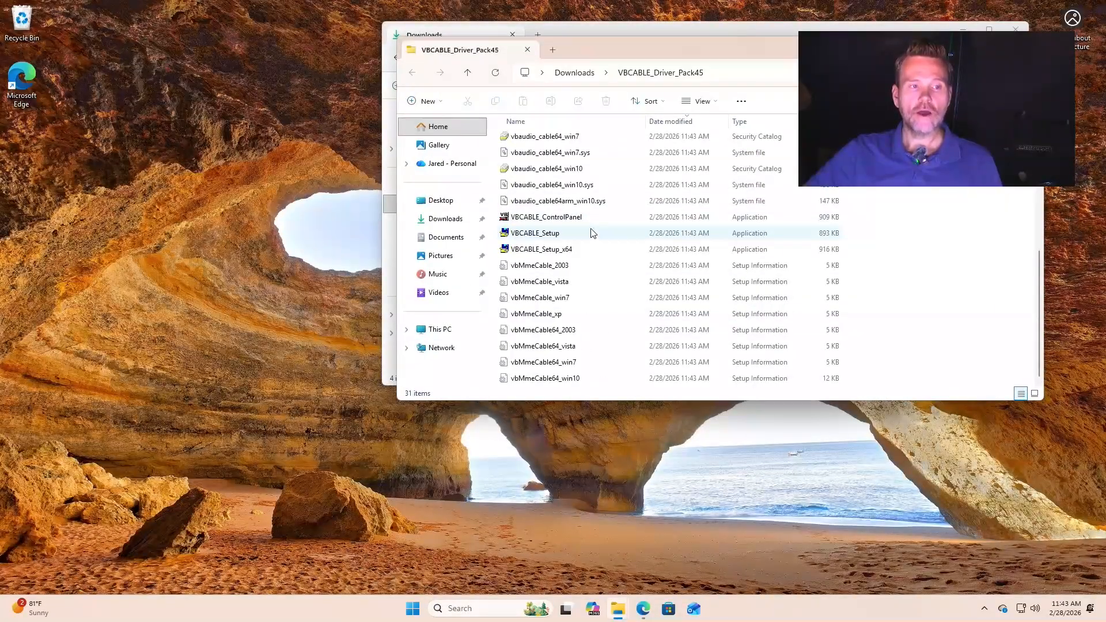
scroll(589, 228, up, 5)
scroll(576, 210, down, 5)
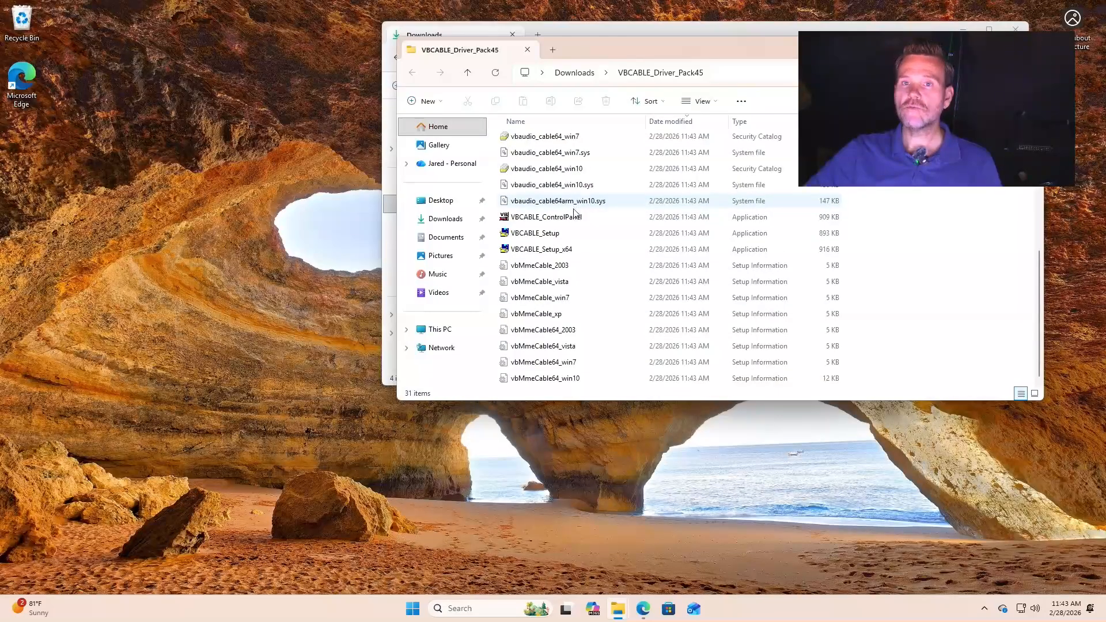
right_click(557, 254)
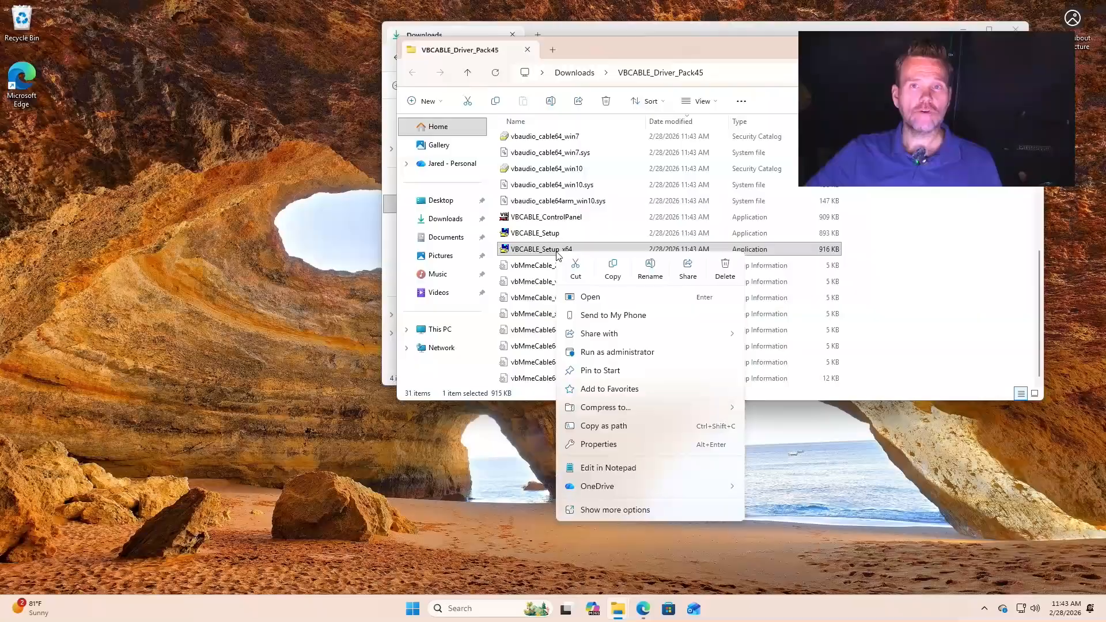
click(621, 353)
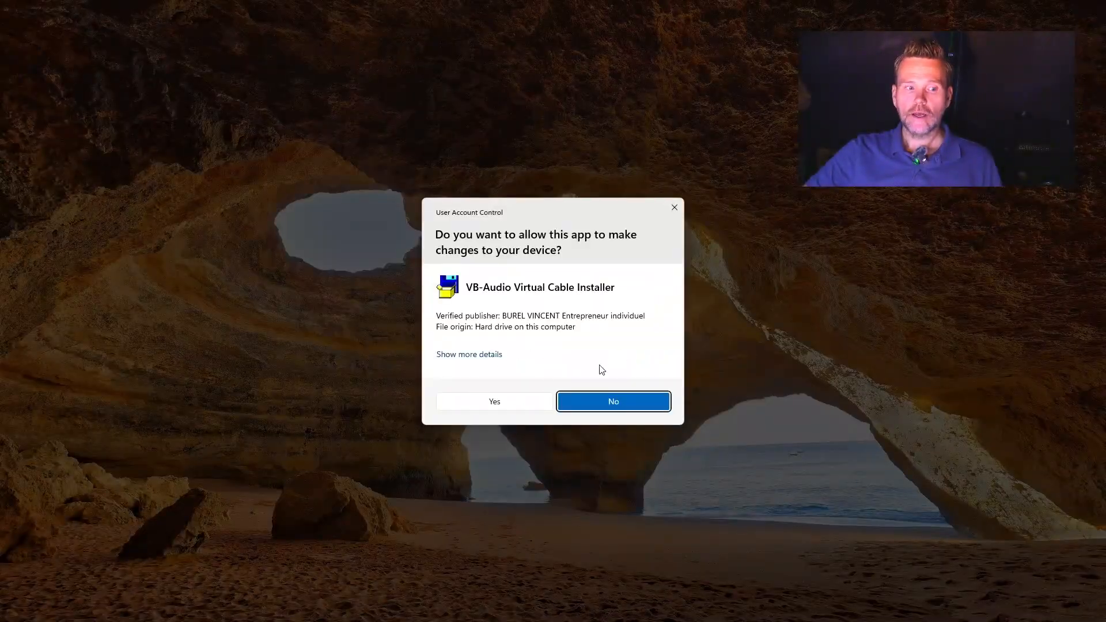
click(497, 402)
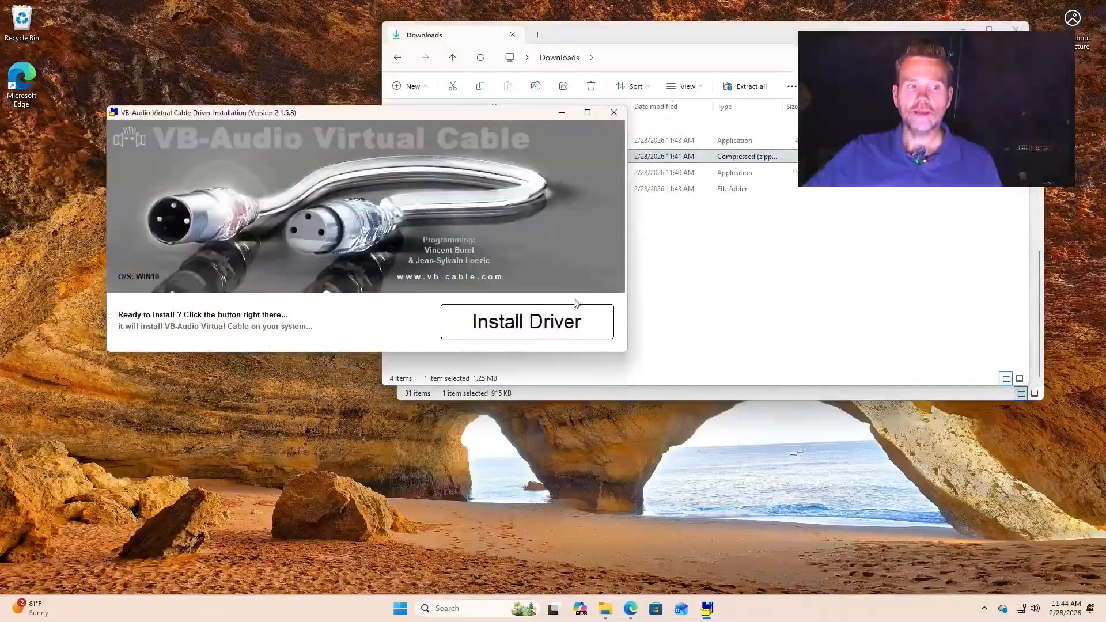
Step: Install the VB-Audio Virtual Cable driver, acknowledge its completion message, and minimize the browser to return to the Downloads folder
click(539, 332)
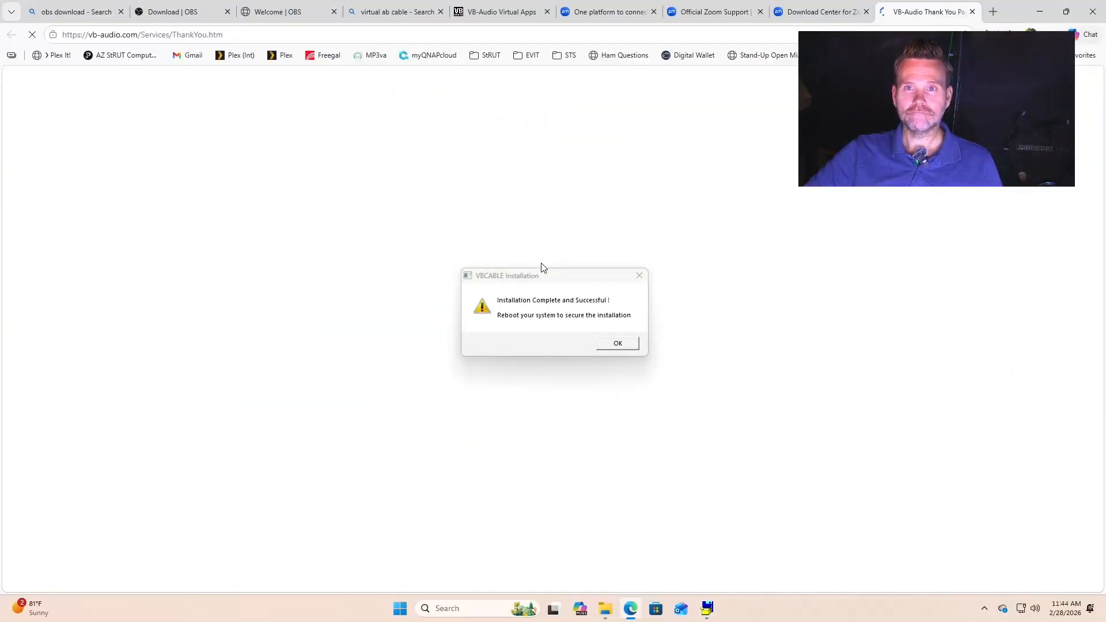
click(618, 344)
click(618, 345)
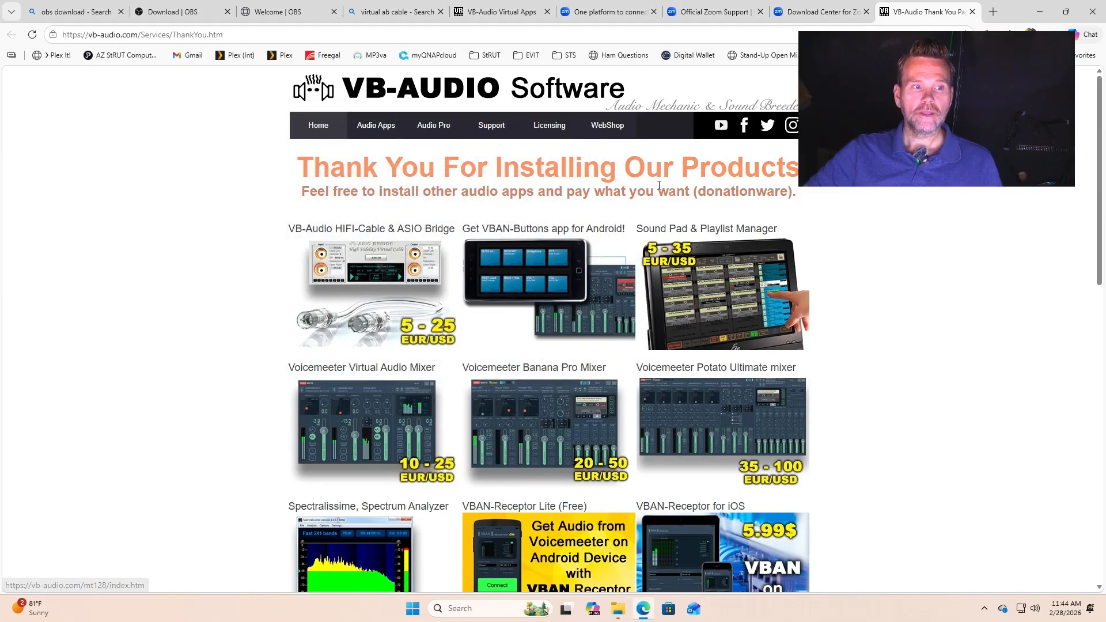
drag(698, 192, 782, 203)
click(845, 218)
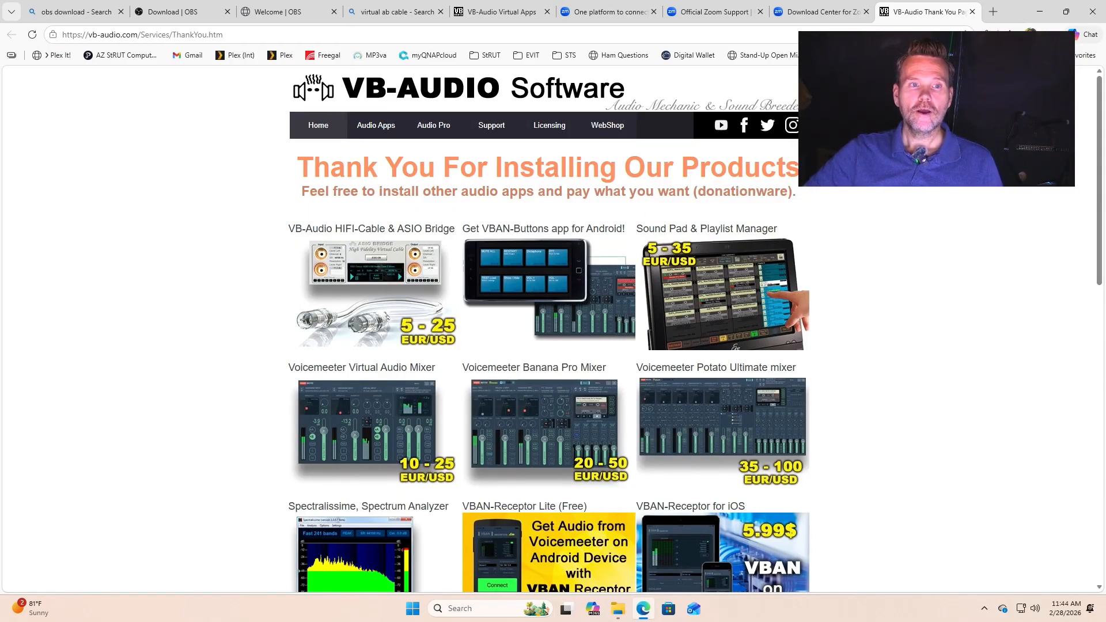
click(1040, 11)
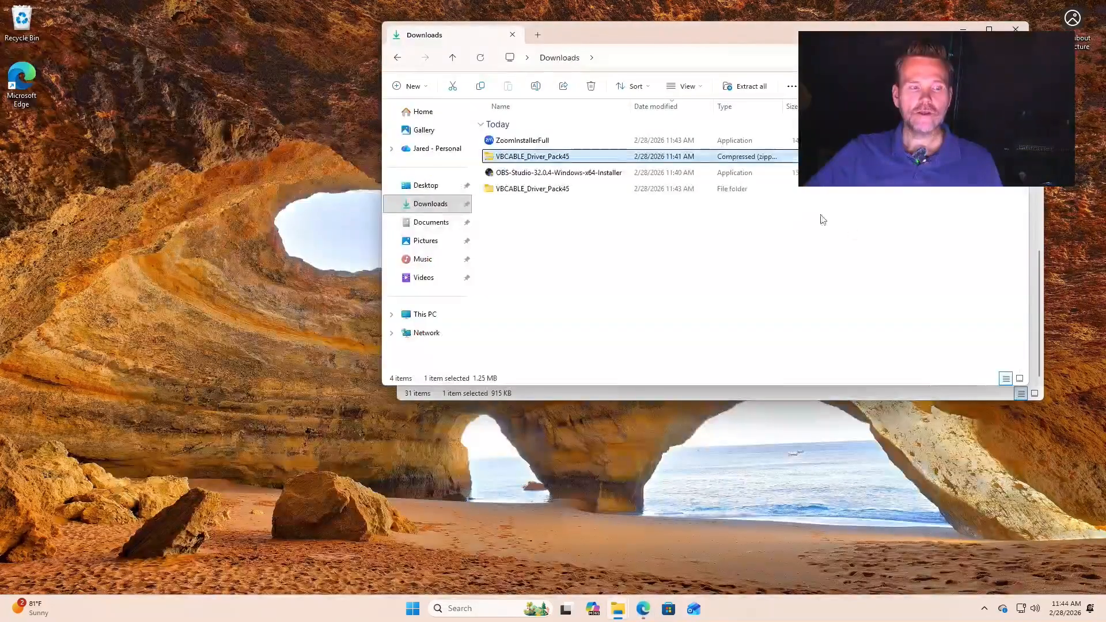
click(805, 226)
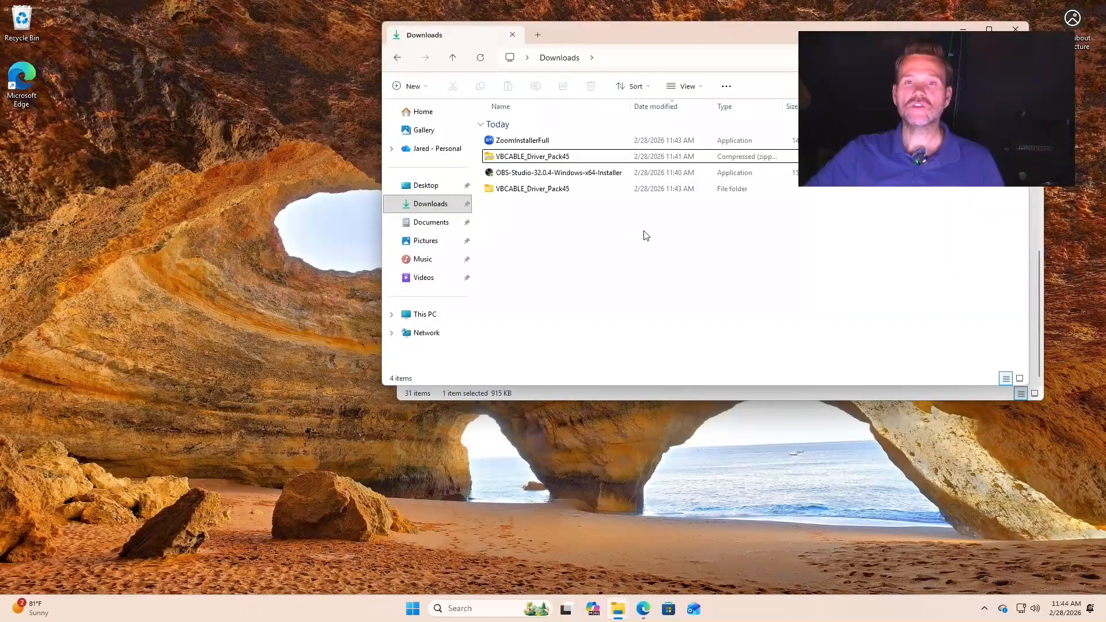
Step: Install OBS Studio 32.0.4 from its downloaded installer into C:\Program Files\obs-studio and finish the setup
double_click(545, 174)
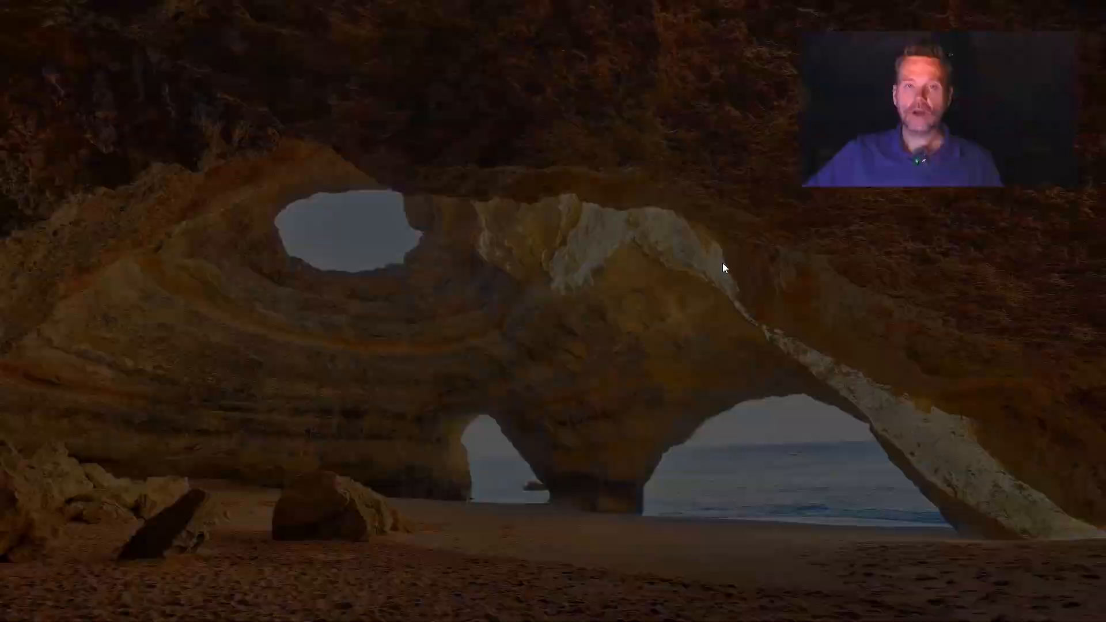
click(517, 404)
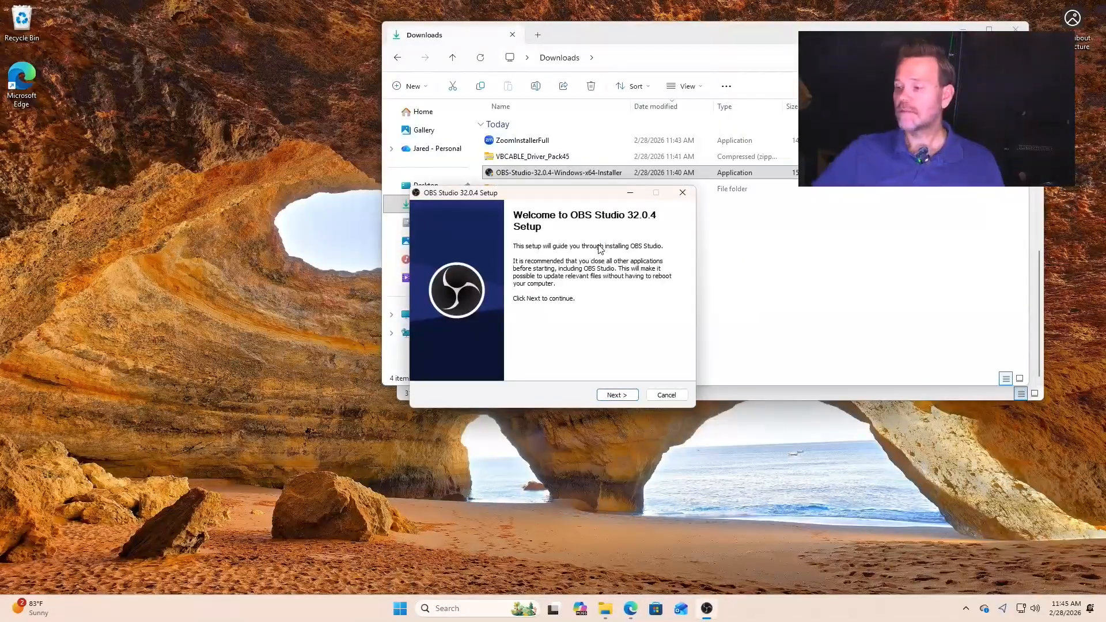
click(612, 396)
click(623, 395)
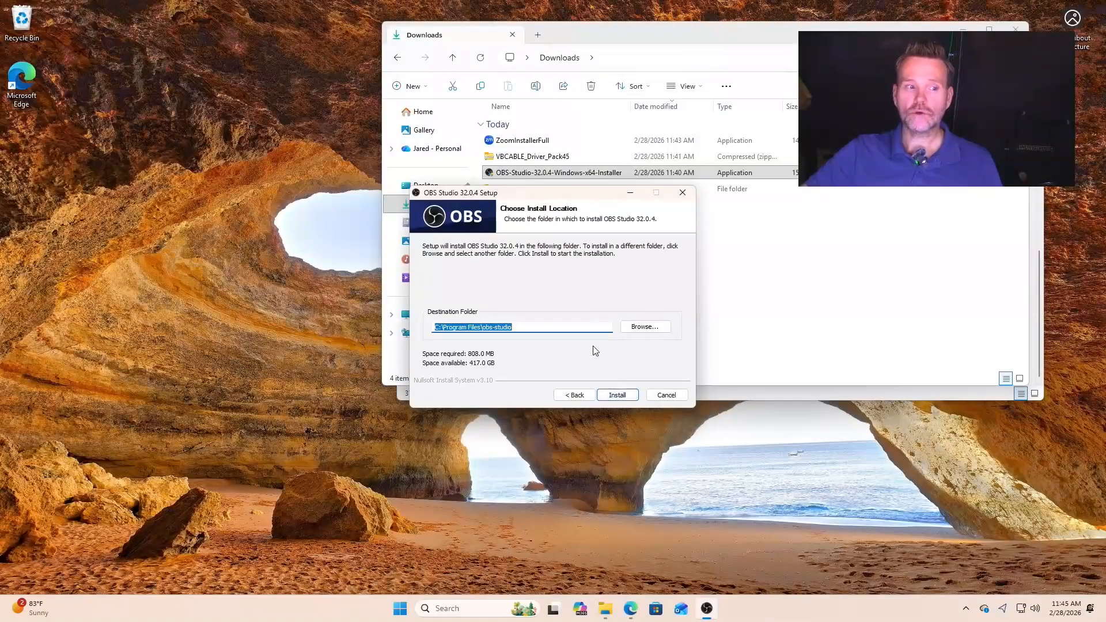
click(622, 397)
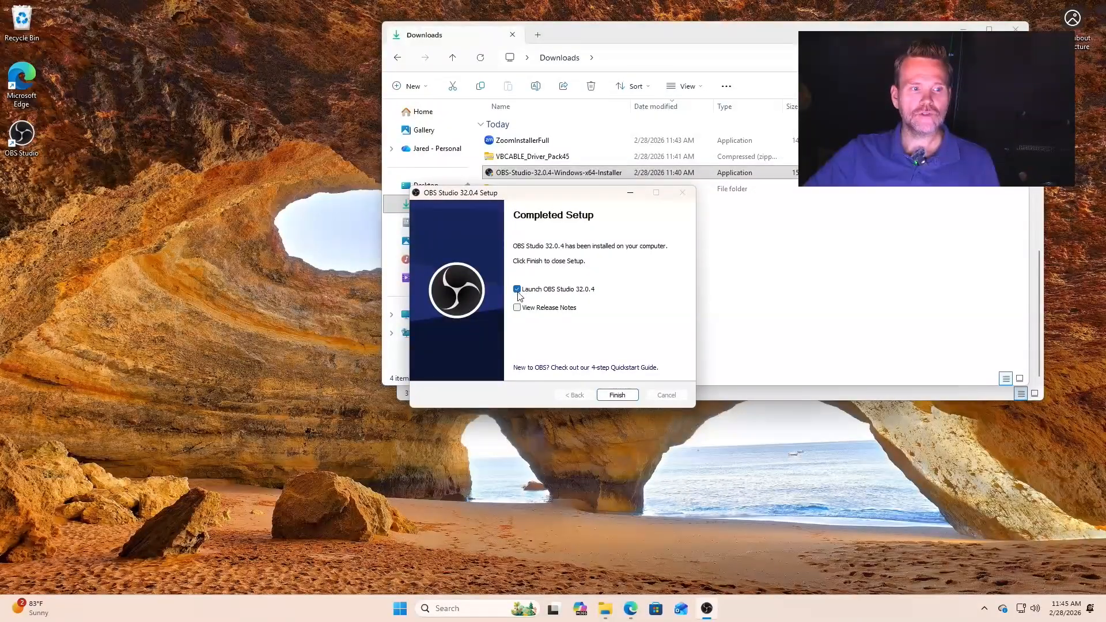
click(615, 397)
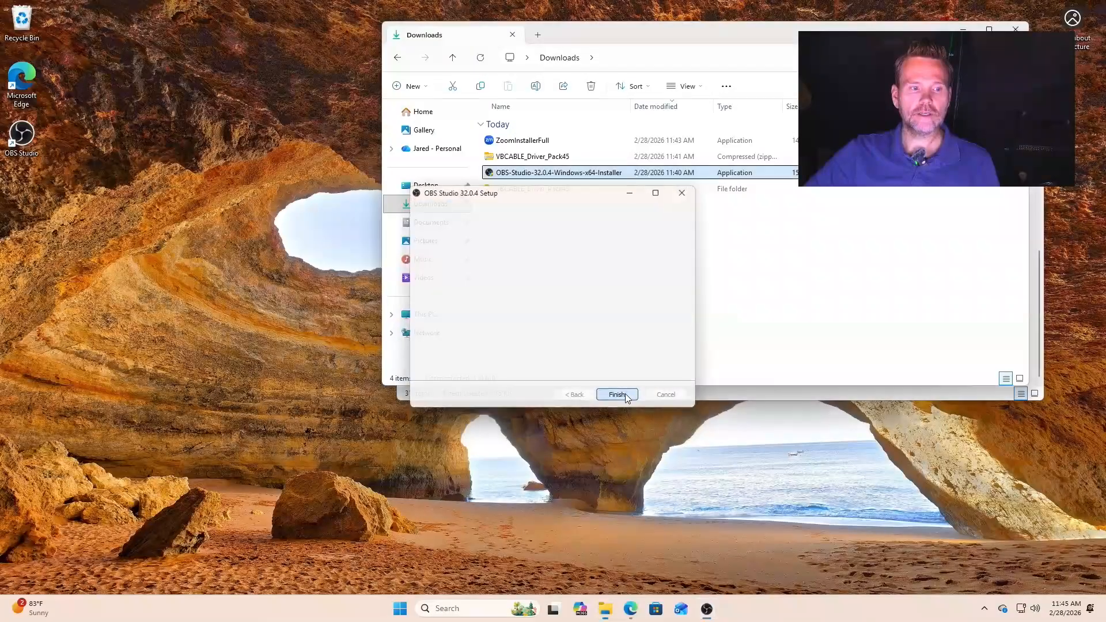
Step: Install Zoom Workplace from ZoomInstallerFull, keeping automatic updates enabled, and close the installation confirmation
double_click(526, 142)
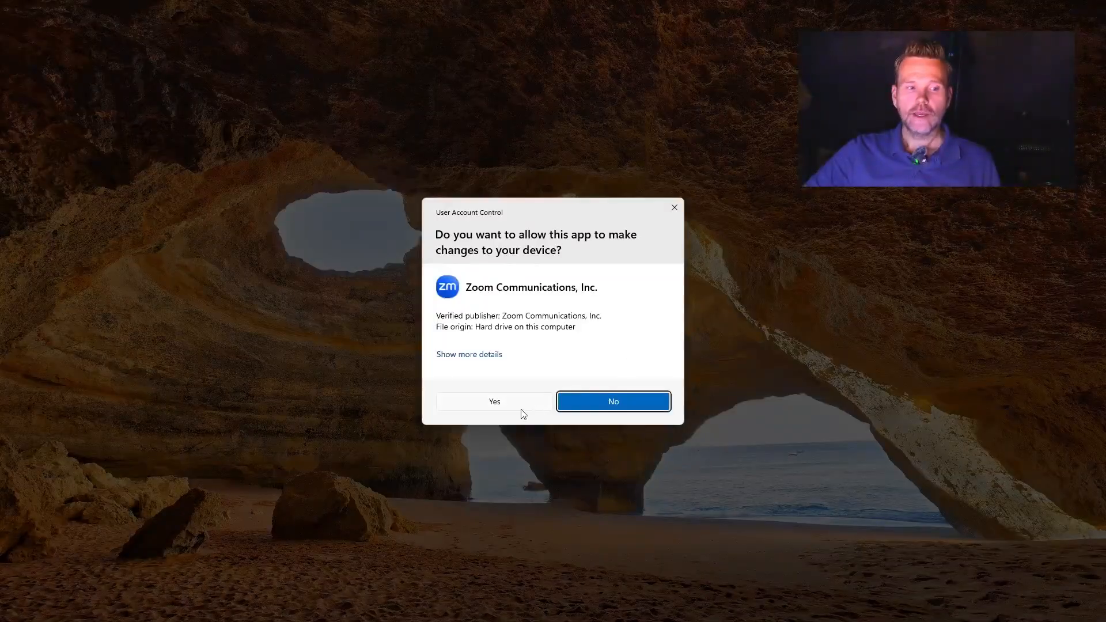
click(507, 402)
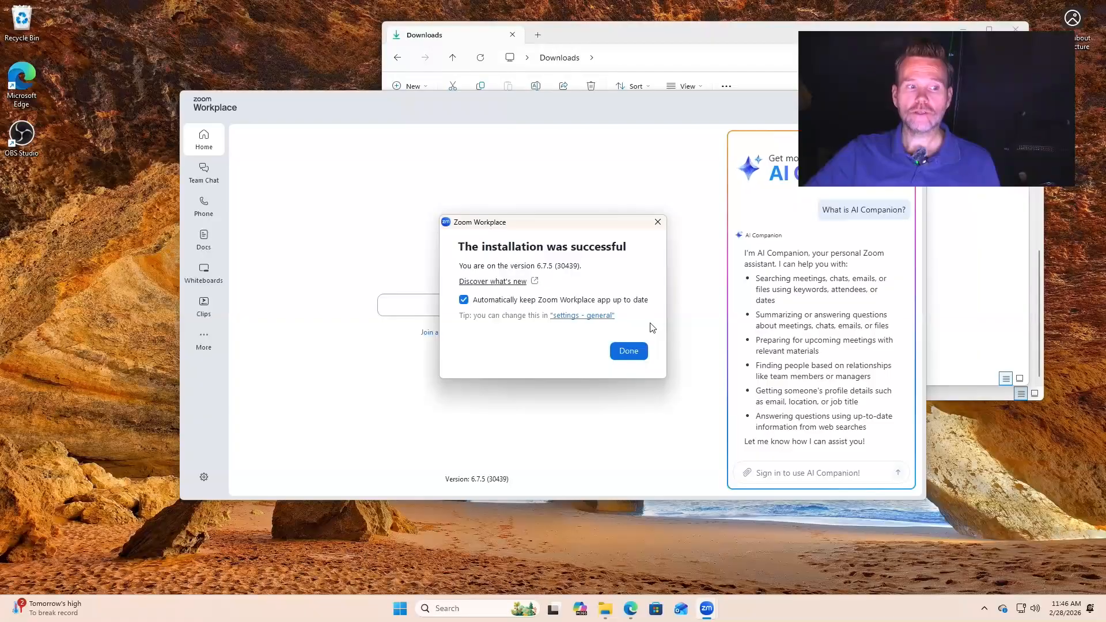
click(630, 351)
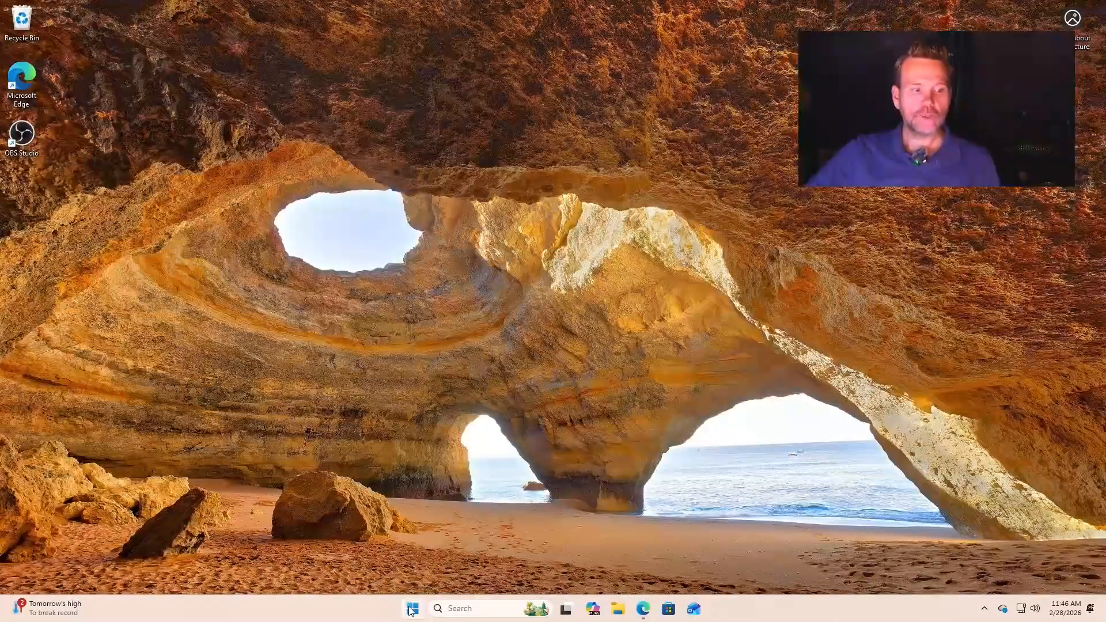
Step: Restart the computer to complete the driver installation
click(413, 608)
click(696, 569)
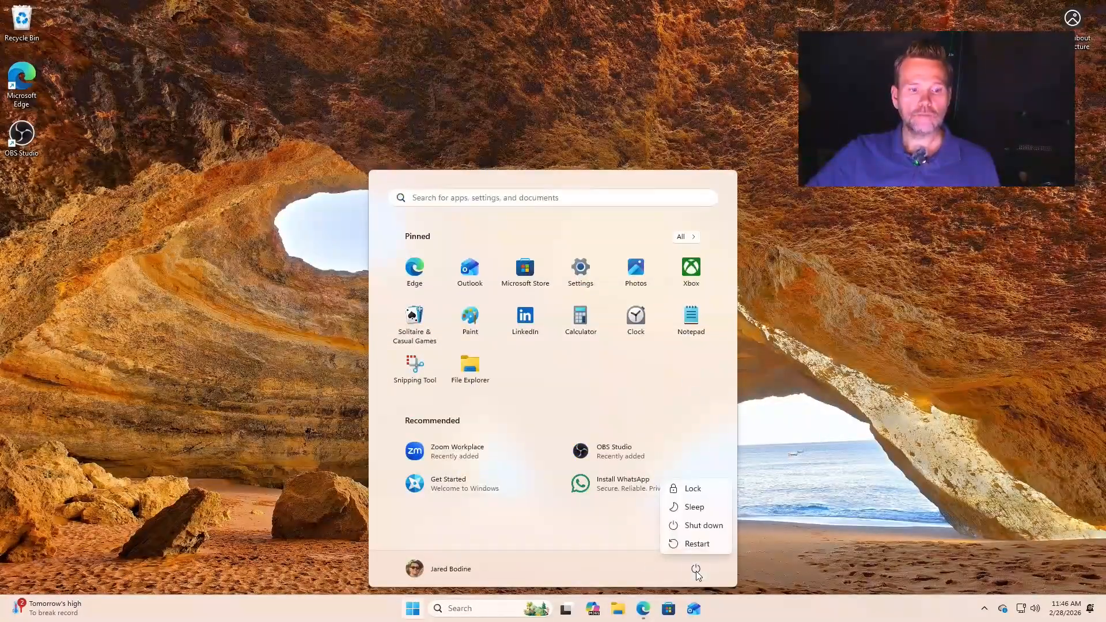
click(701, 549)
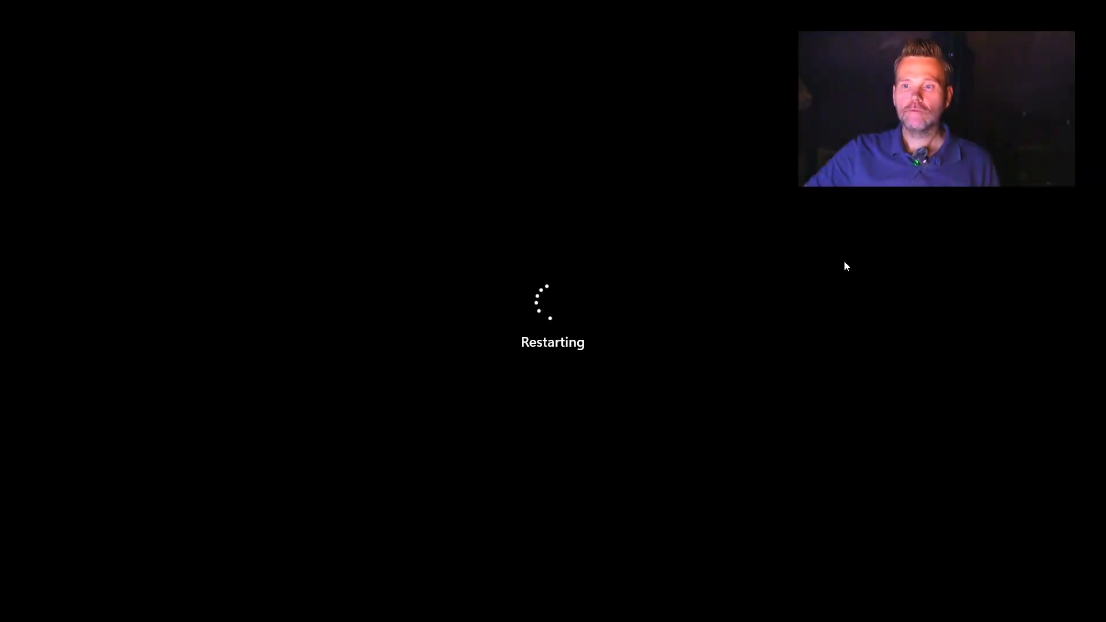
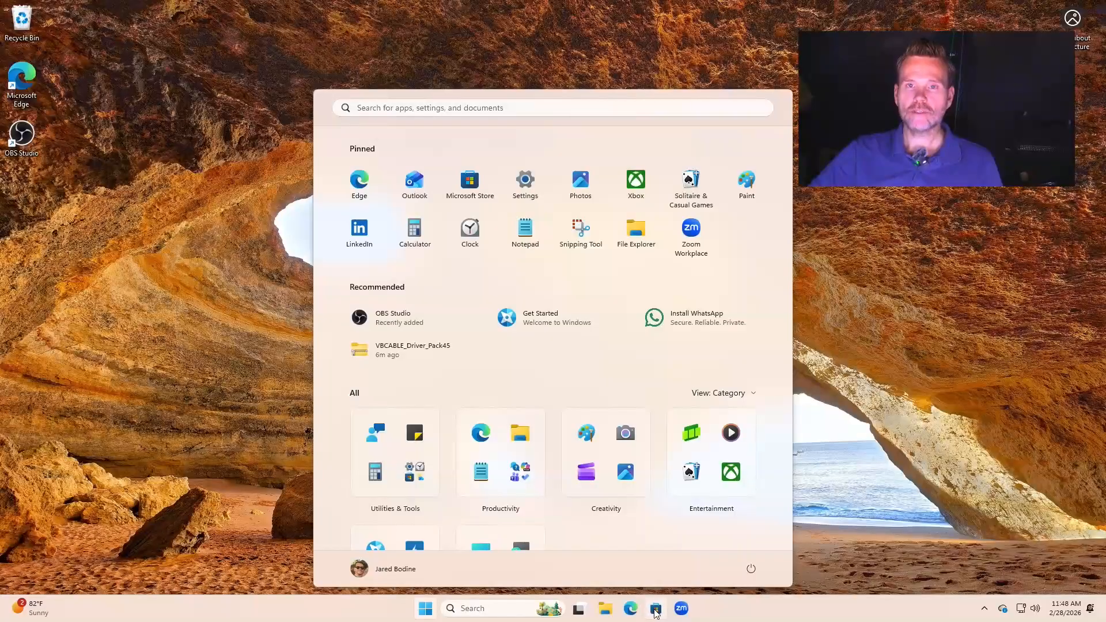
Step: Unpin Microsoft Store from the taskbar and pin the recently added OBS Studio to Start
right_click(653, 611)
click(645, 579)
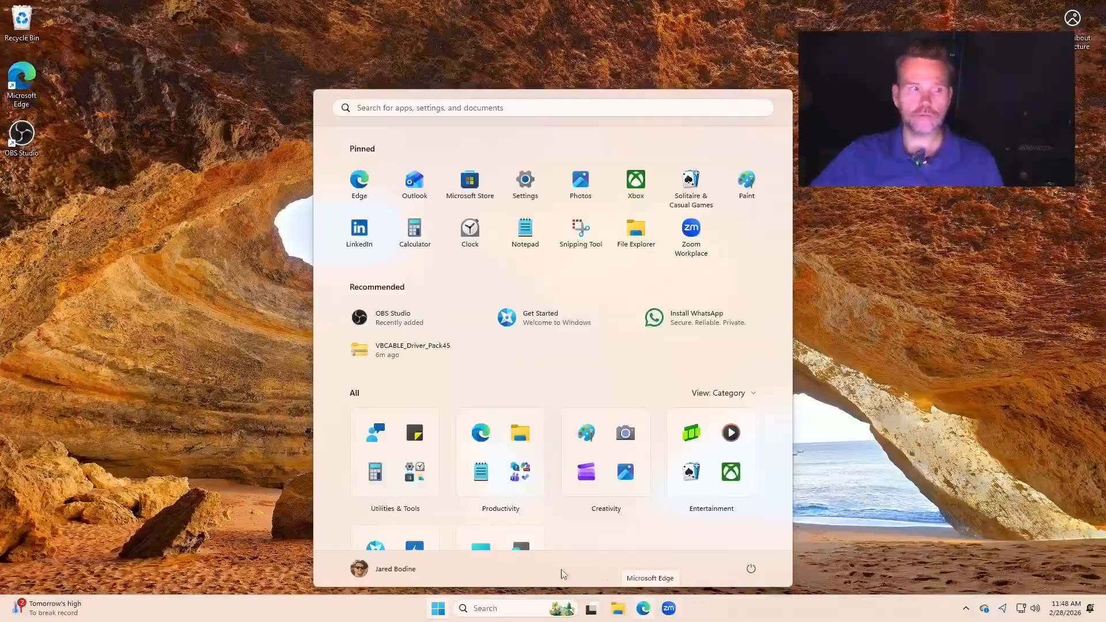
right_click(396, 319)
click(441, 332)
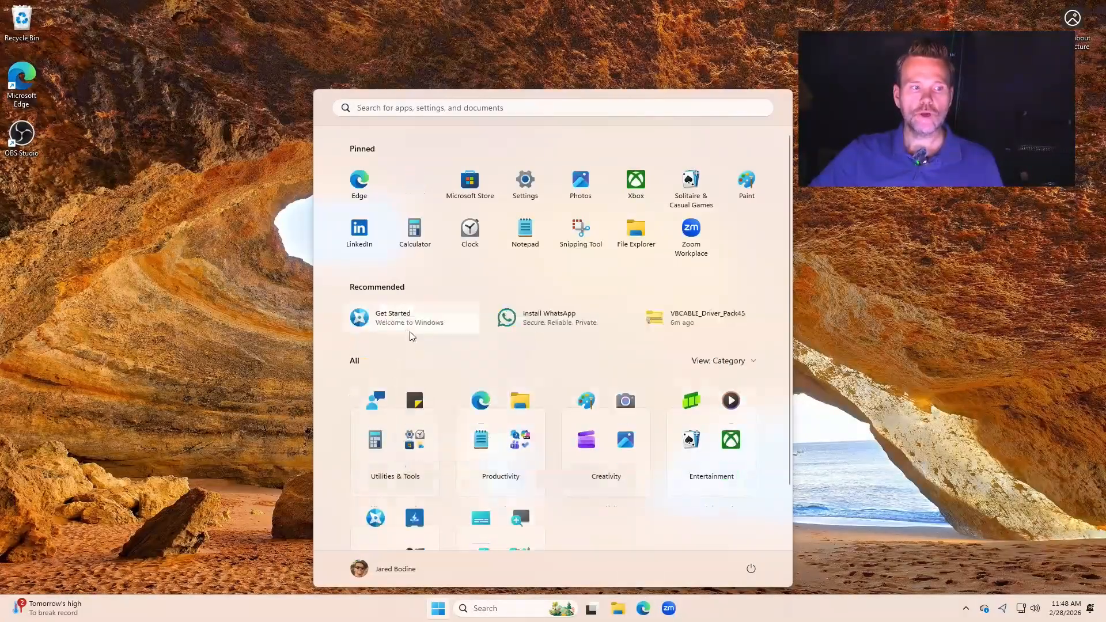
Step: Pin OBS Studio to the taskbar and arrange OBS Studio and Zoom Workplace ahead of File Explorer and Edge
right_click(759, 236)
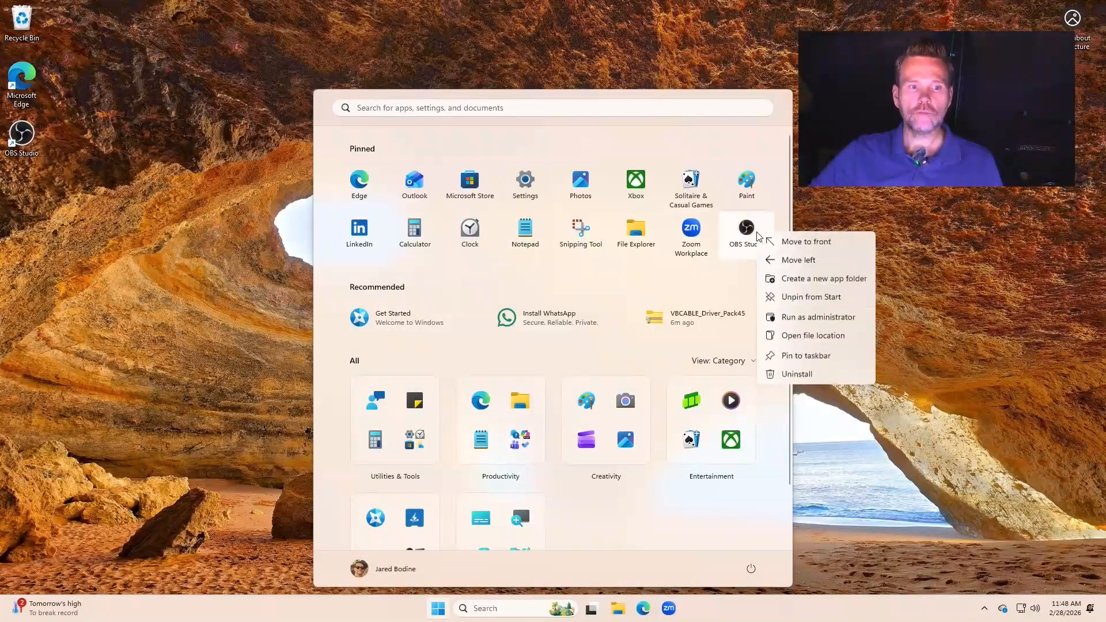
click(795, 358)
drag(680, 611, 605, 611)
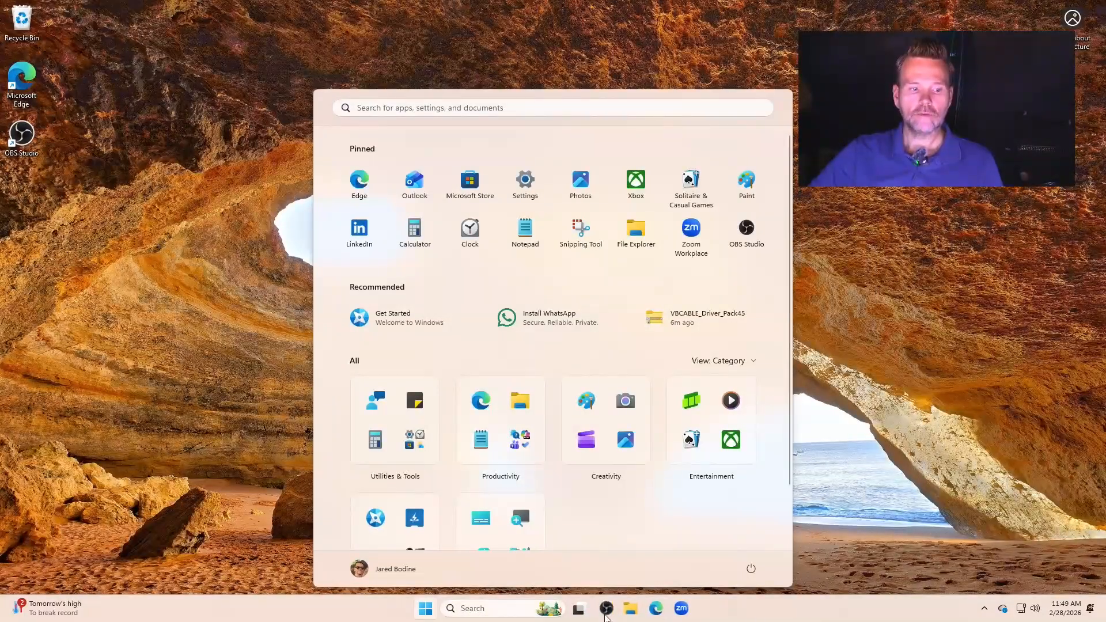
drag(681, 611, 621, 615)
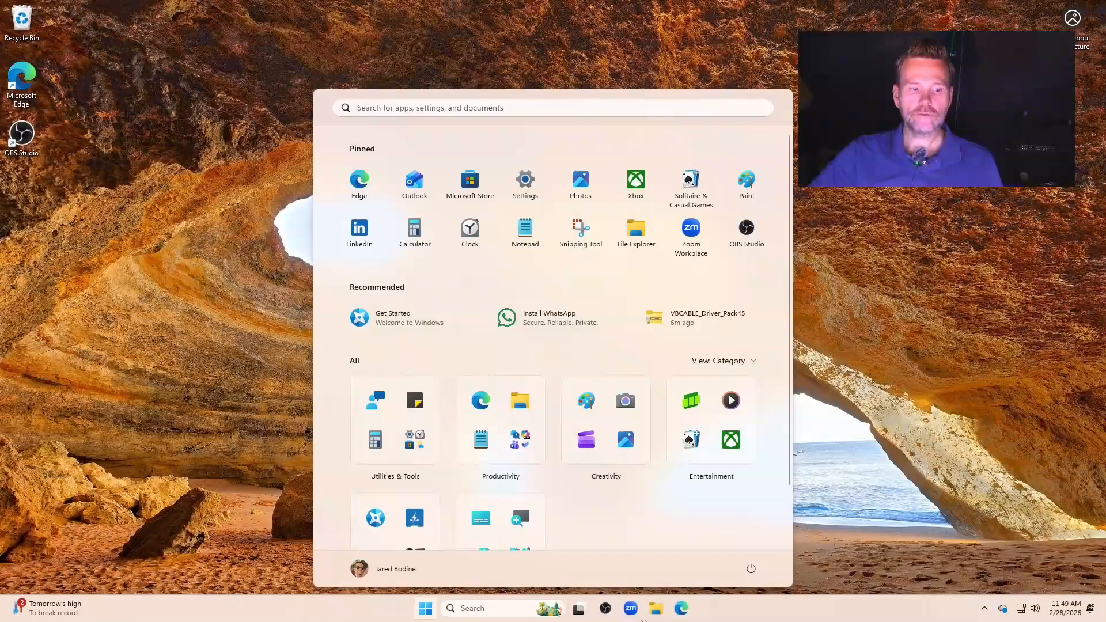
click(216, 286)
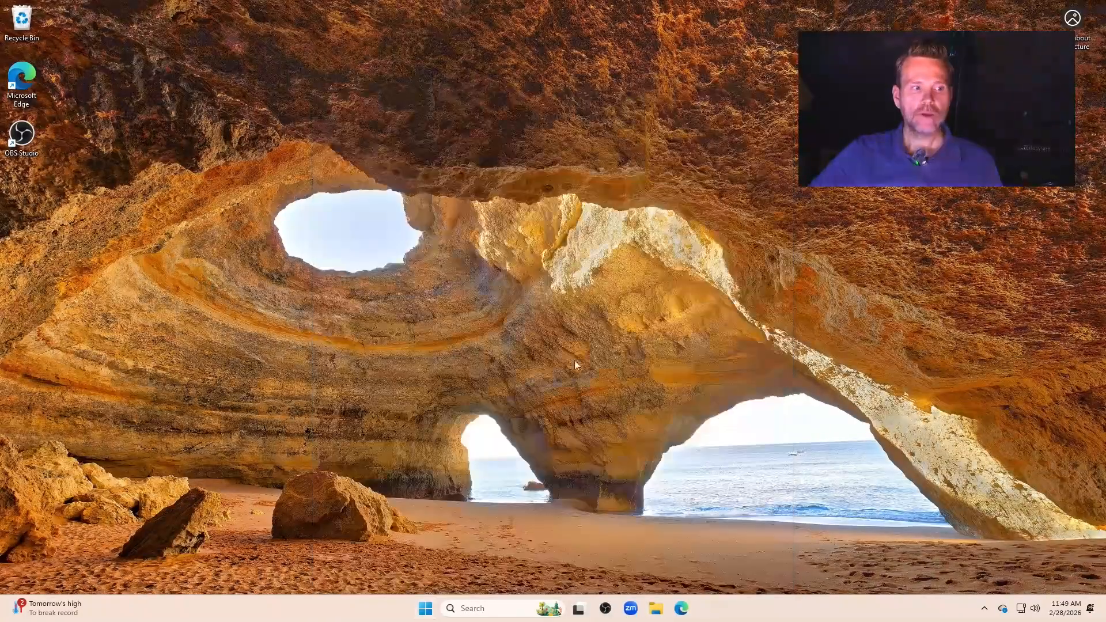
Step: Switch to OBS Studio, apply the Auto-Configuration Wizard settings for virtual camera use only, and maximize the main window
click(605, 608)
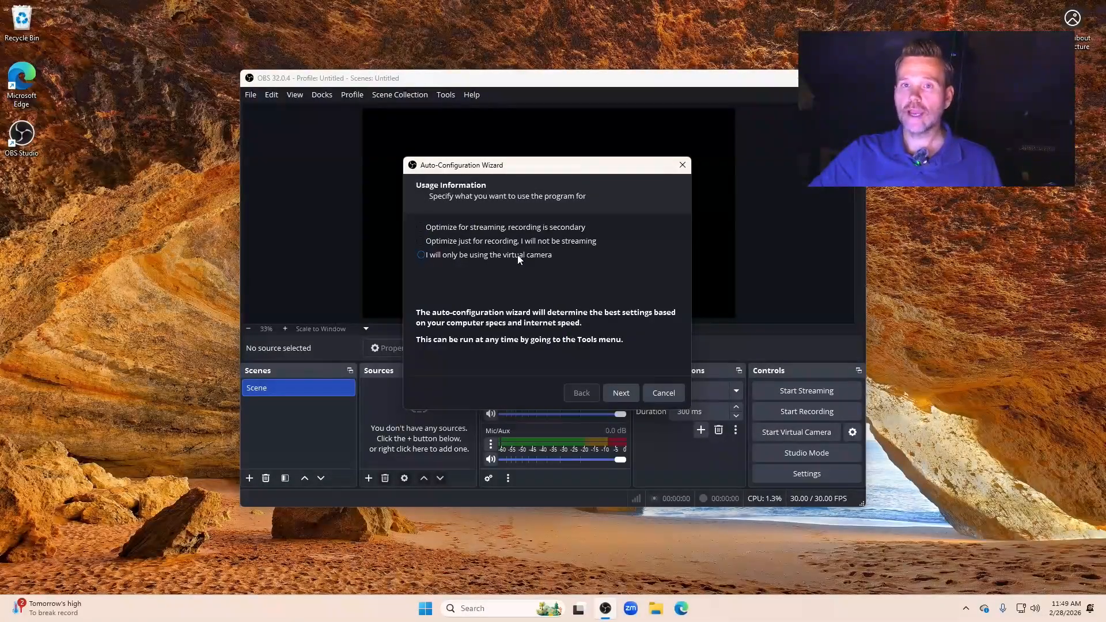
click(614, 392)
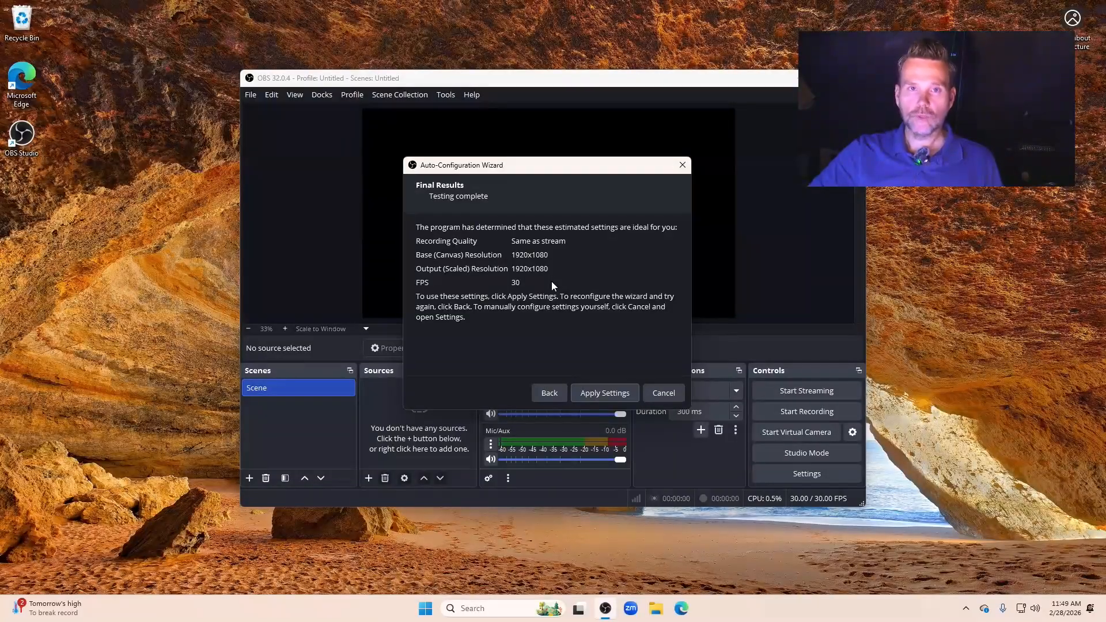
click(605, 393)
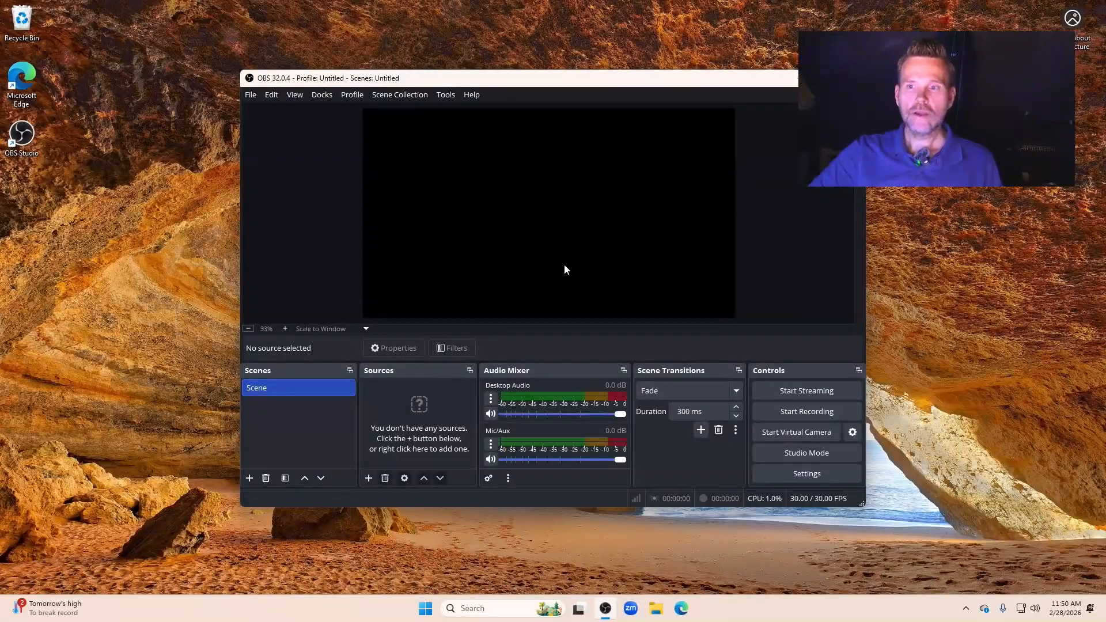
drag(546, 76, 494, 40)
double_click(494, 40)
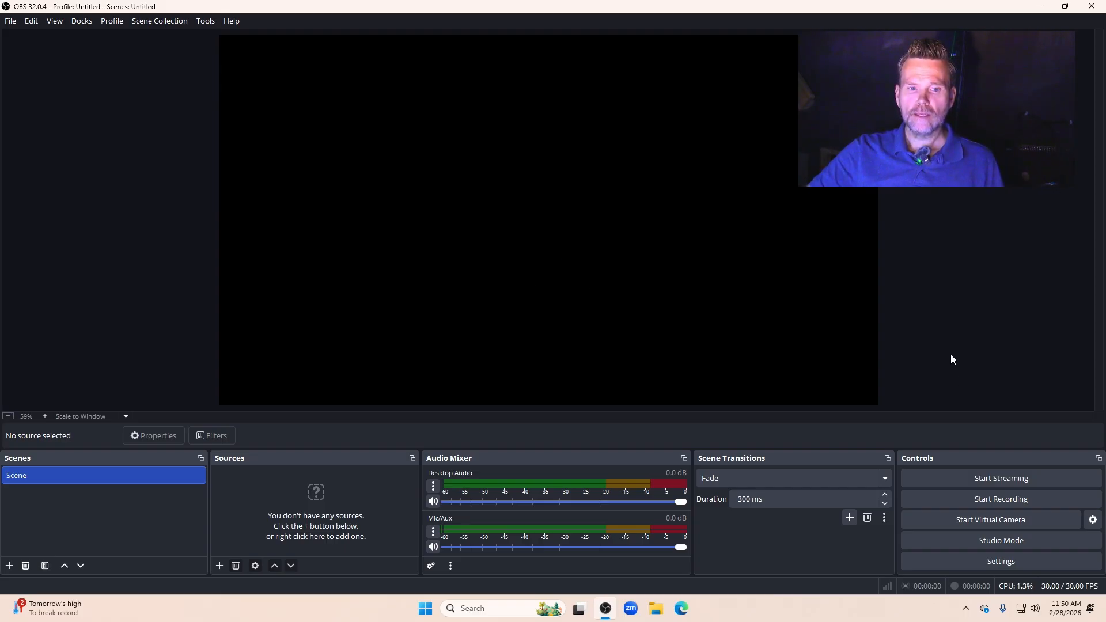
Step: Open the OBS settings, look through the General options, and show the Appearance options
click(975, 566)
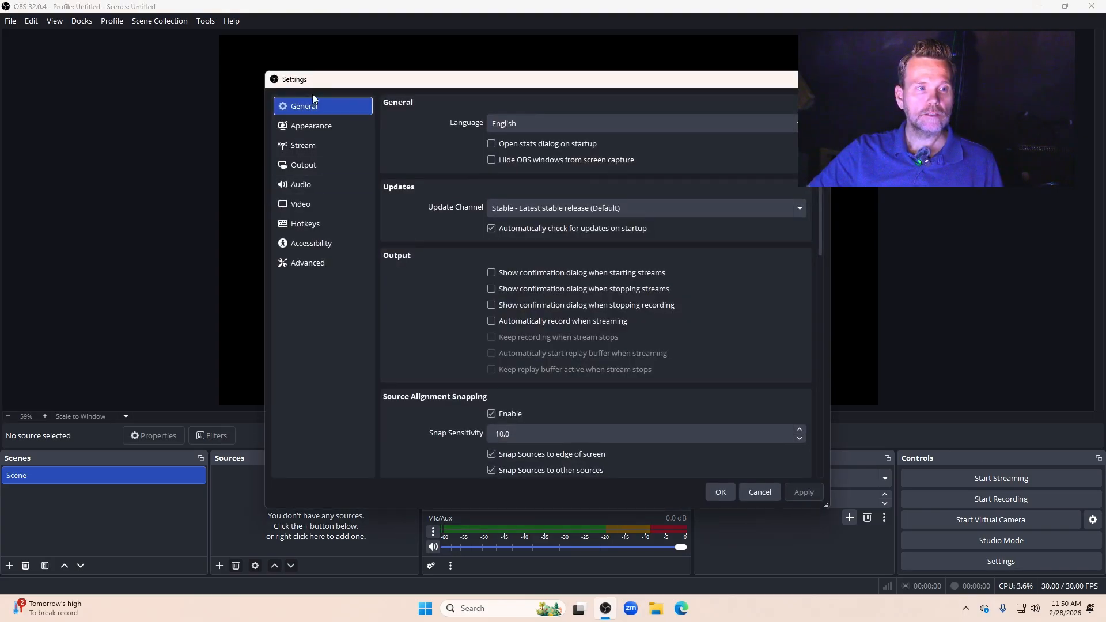
scroll(432, 186, down, 1)
scroll(434, 187, down, 10)
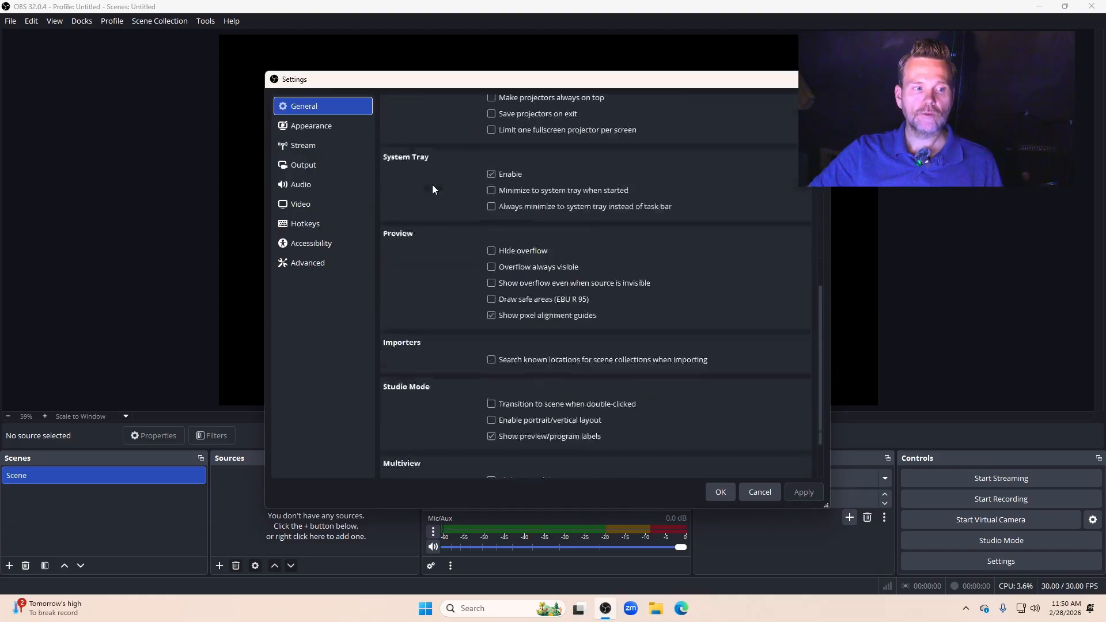
scroll(432, 186, up, 12)
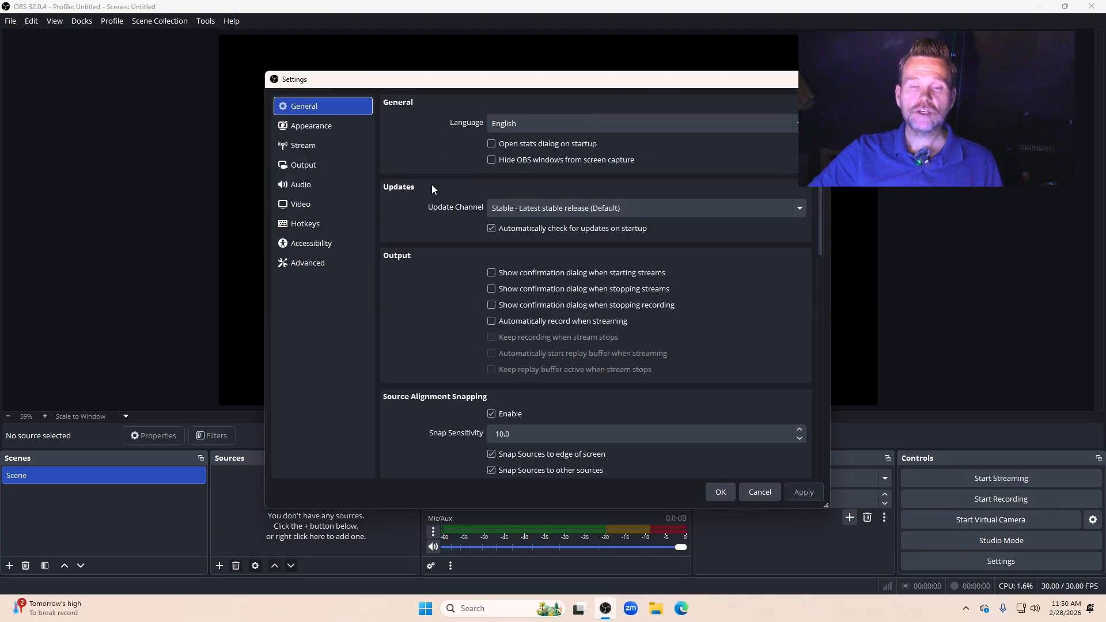
click(349, 127)
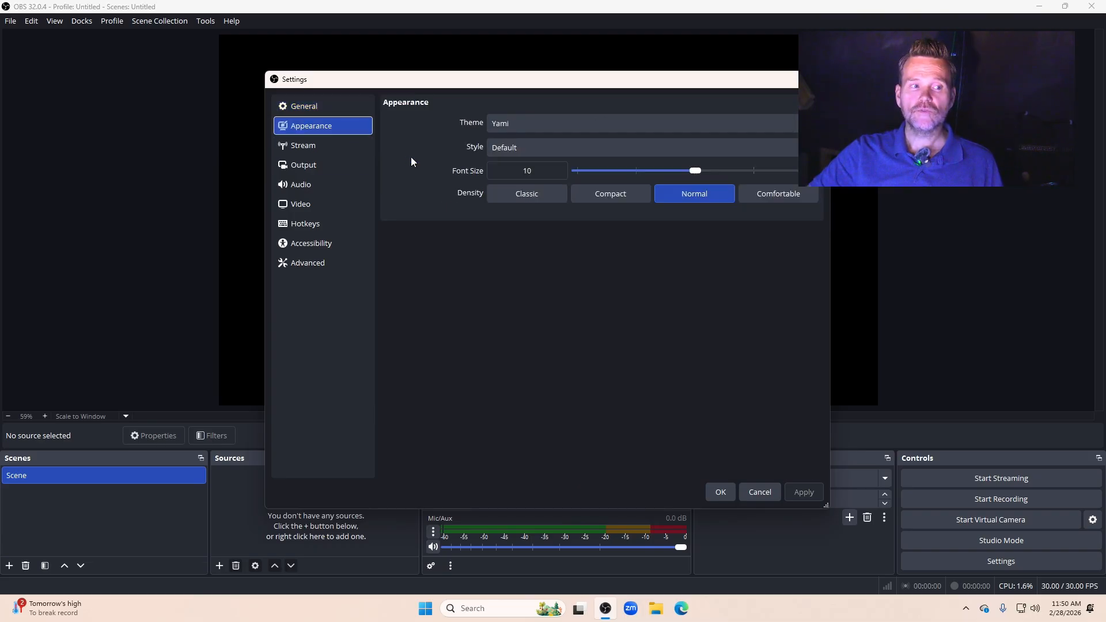
Step: Look through the Stream options and the Output streaming and recording options in the settings
click(334, 152)
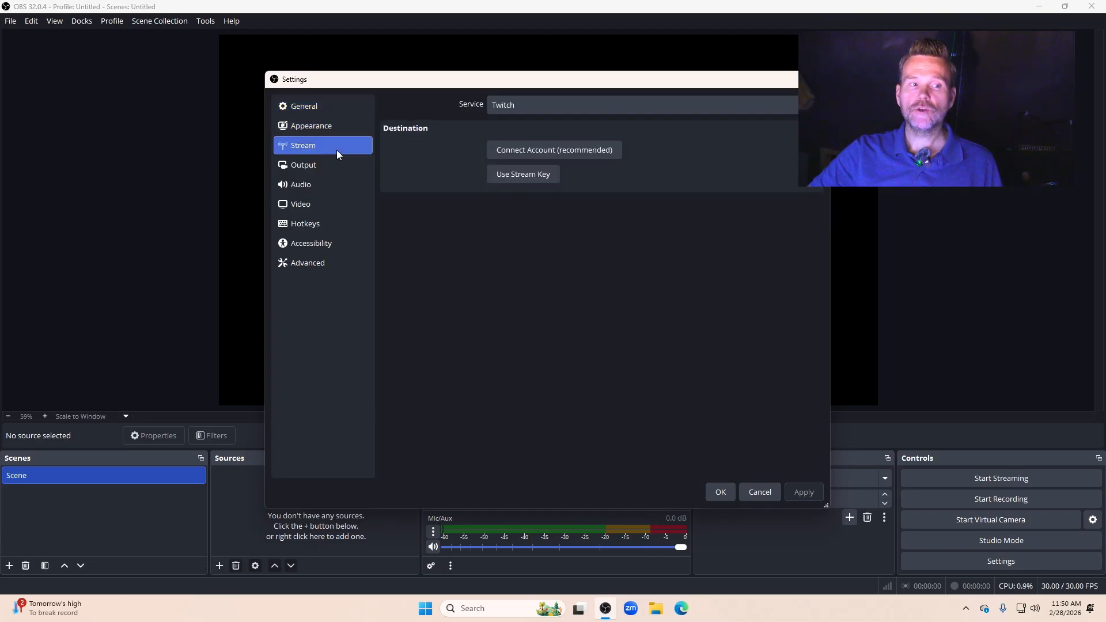
click(329, 163)
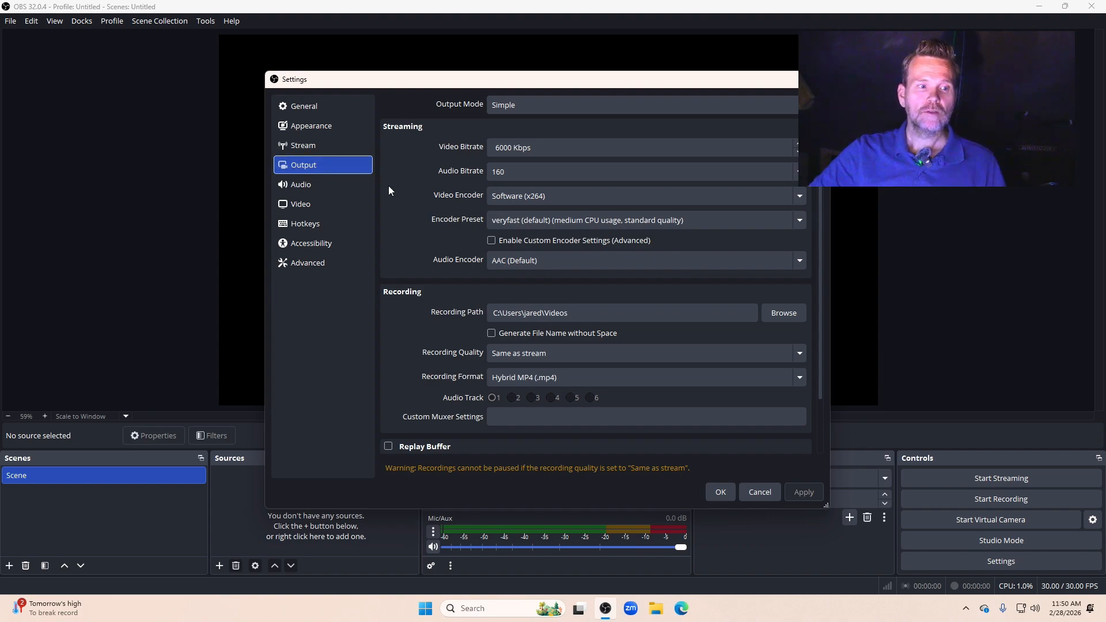
scroll(411, 181, down, 2)
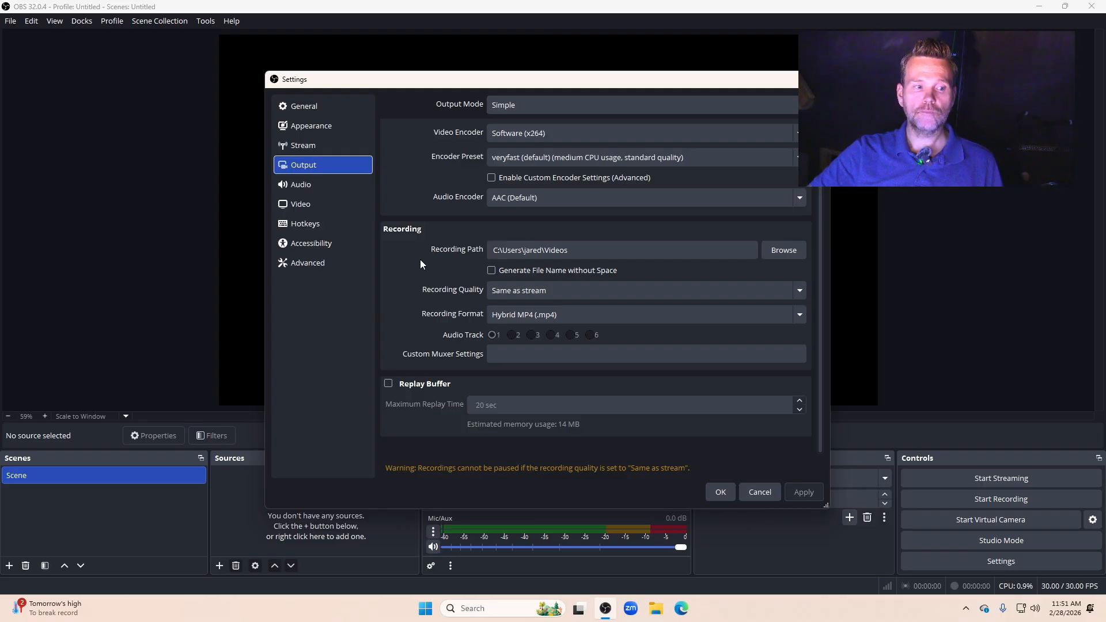
Step: Set the audio Monitoring Device to CABLE Input (VB-Audio Virtual Cable)
click(308, 183)
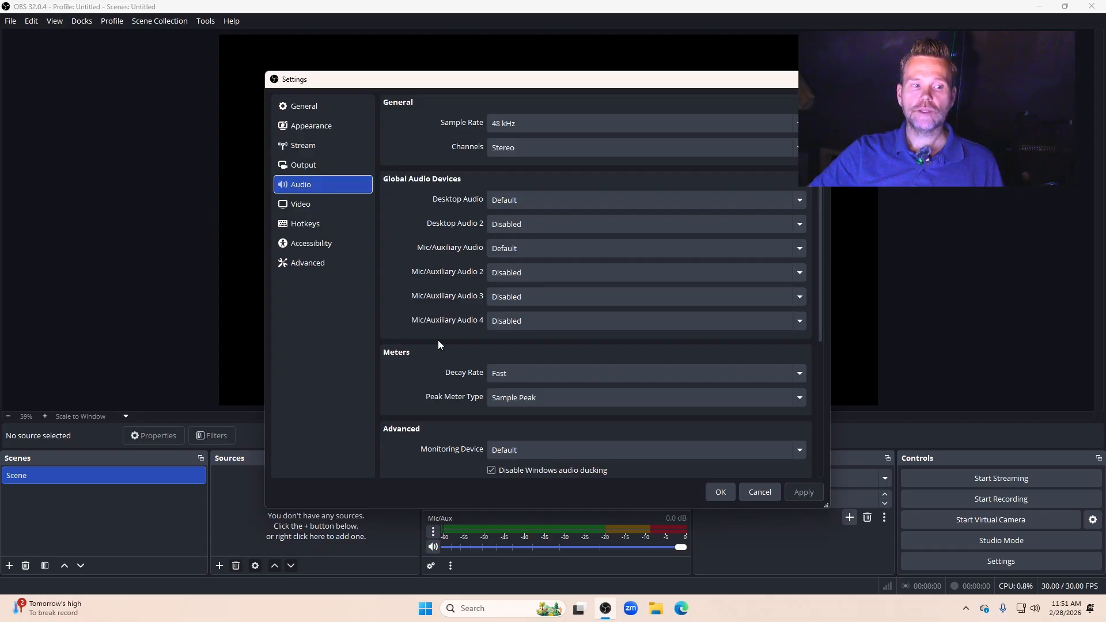
scroll(439, 345, down, 5)
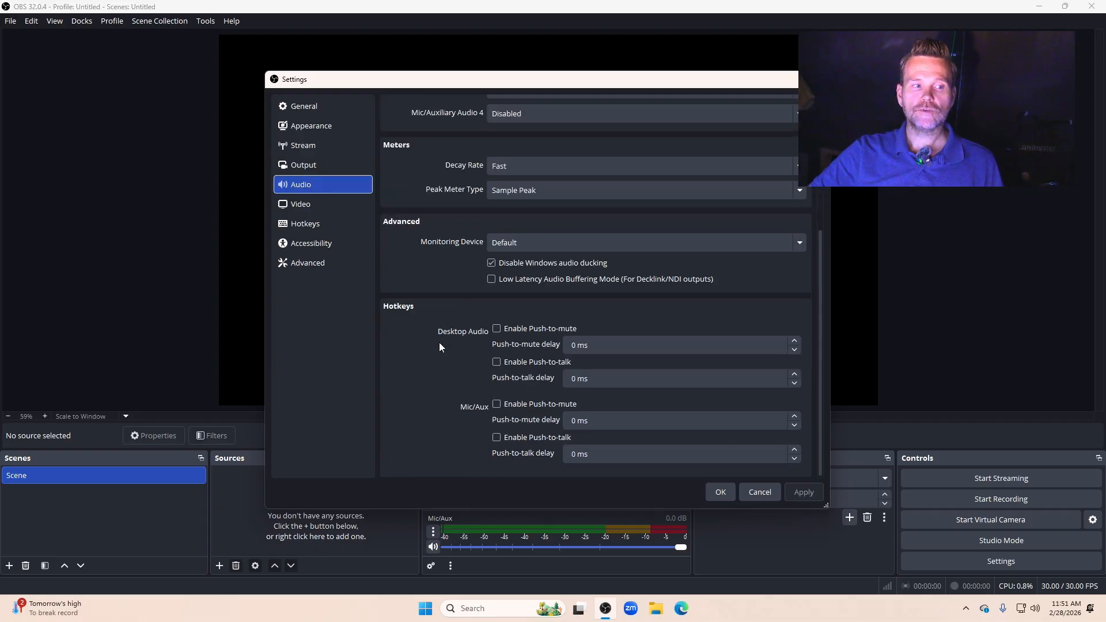
scroll(439, 348, down, 1)
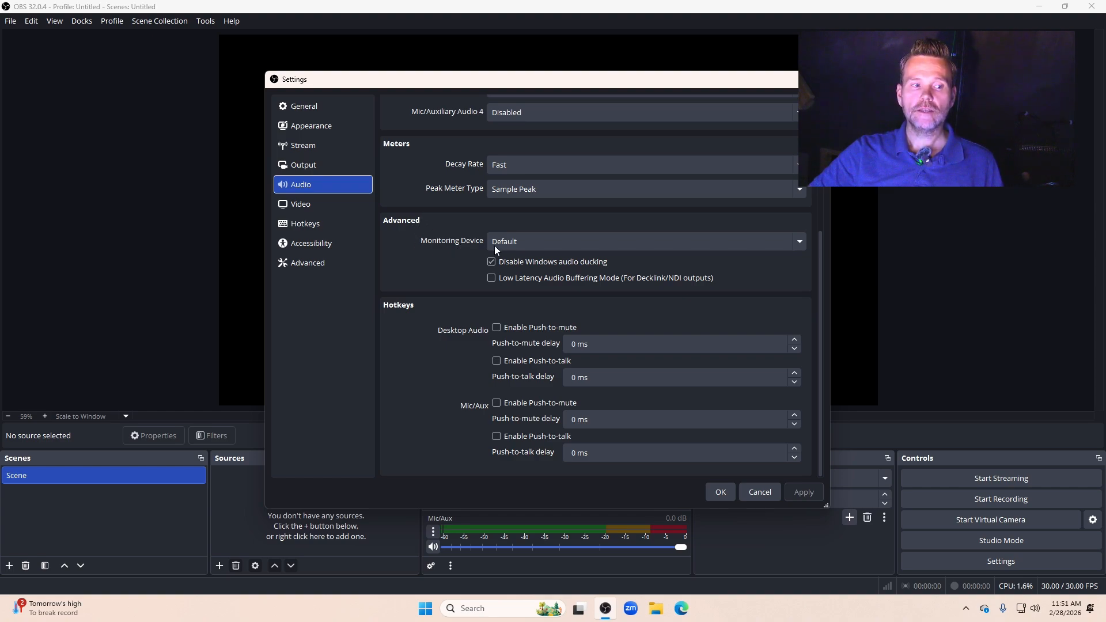
click(798, 246)
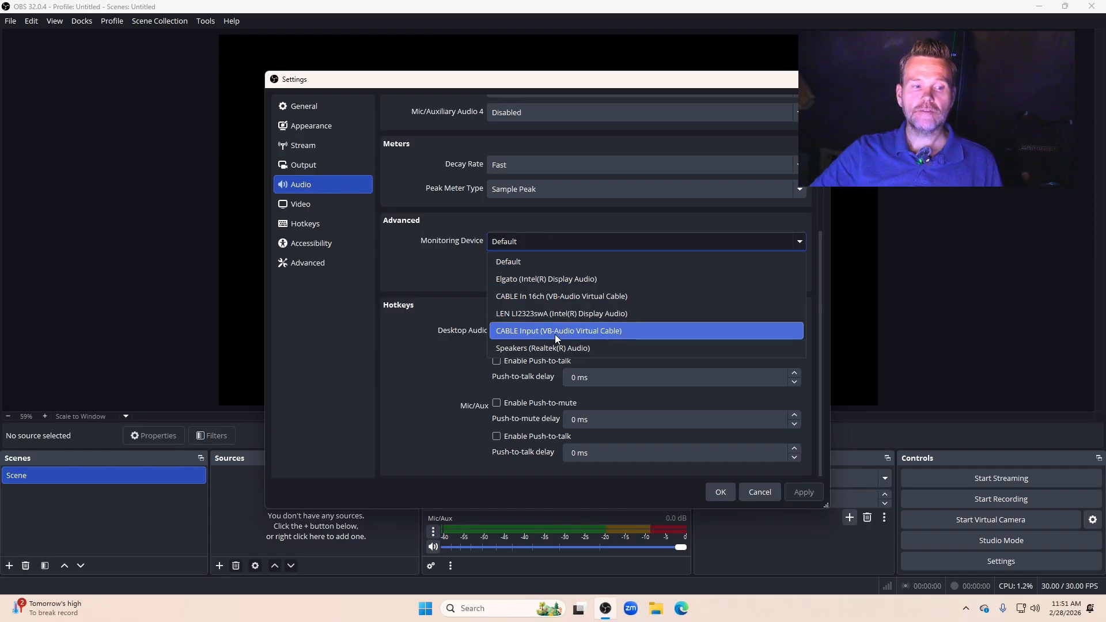
click(613, 330)
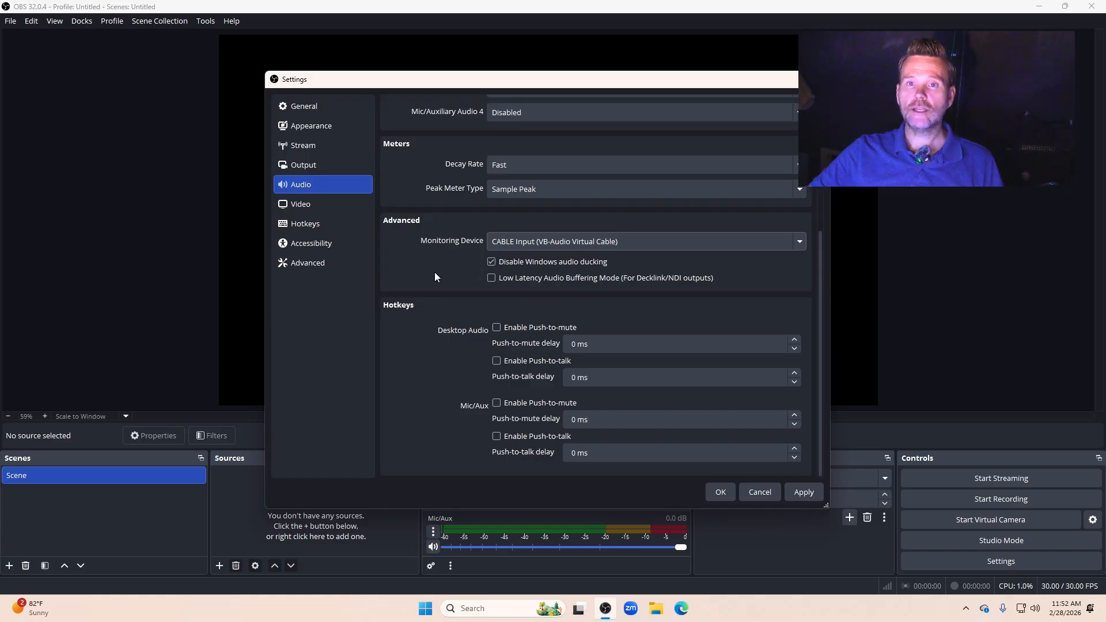
Step: Review the Video, Hotkeys, Accessibility and Advanced options, and save the settings
click(316, 203)
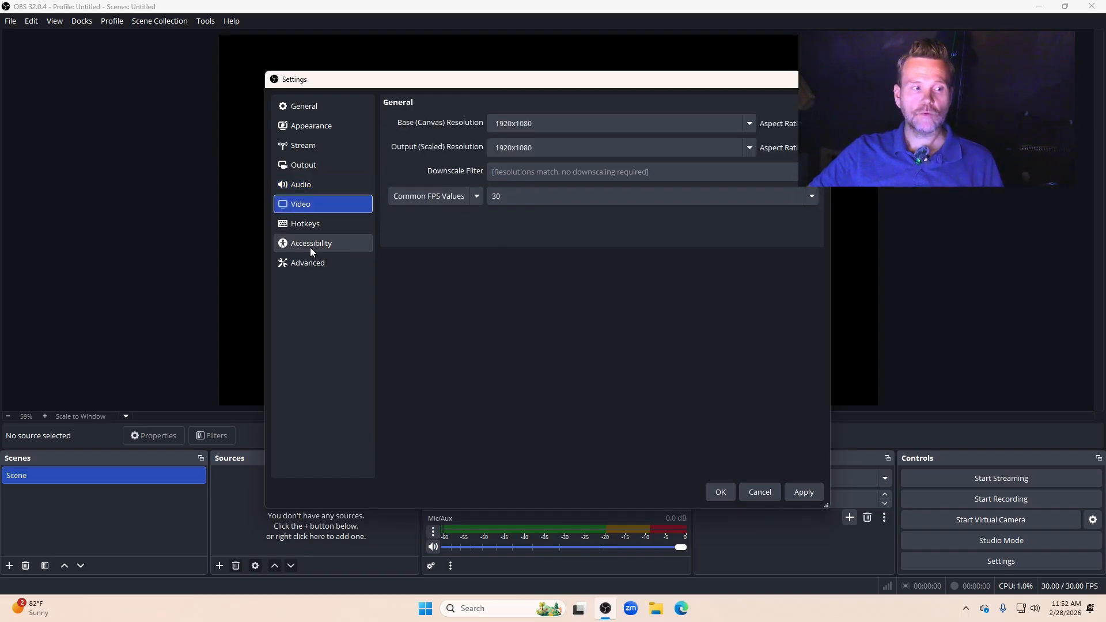
click(314, 225)
scroll(431, 244, down, 5)
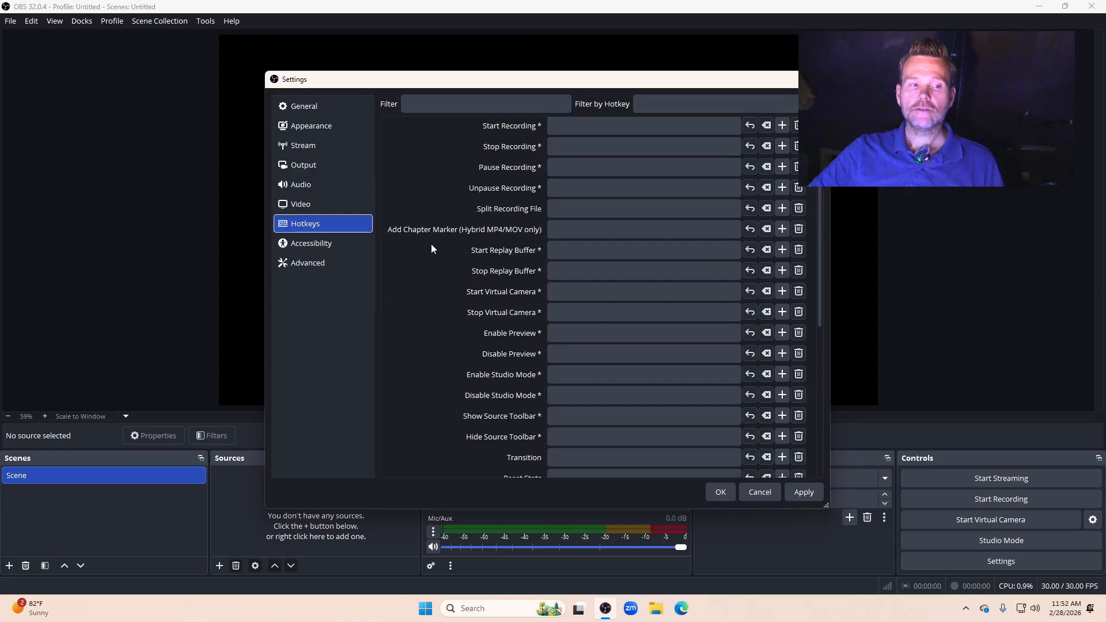
scroll(431, 244, up, 5)
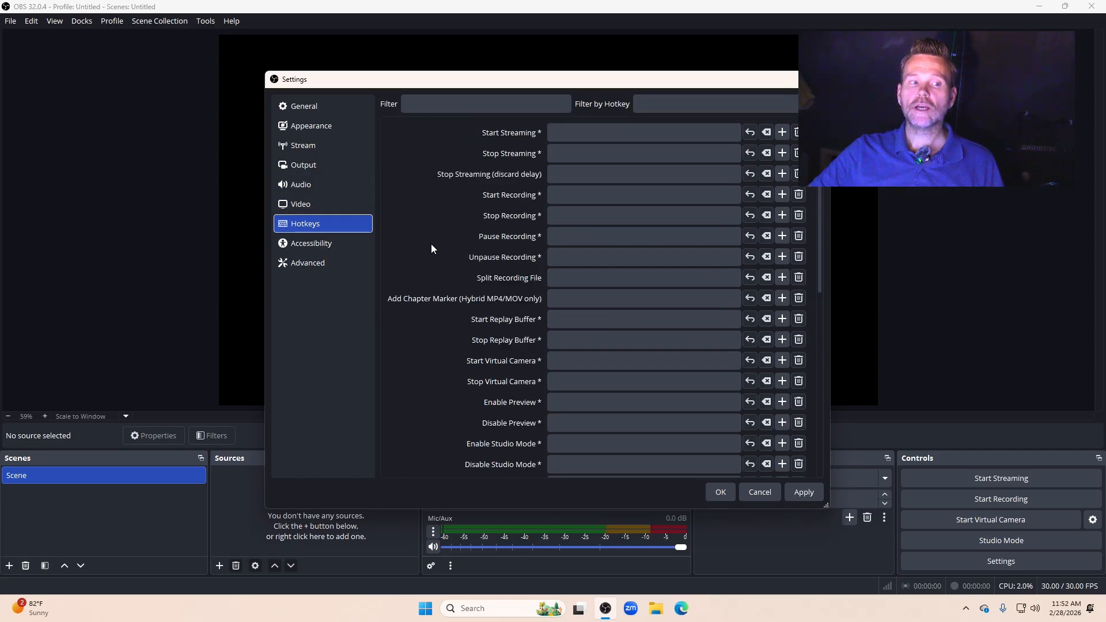
scroll(431, 244, down, 5)
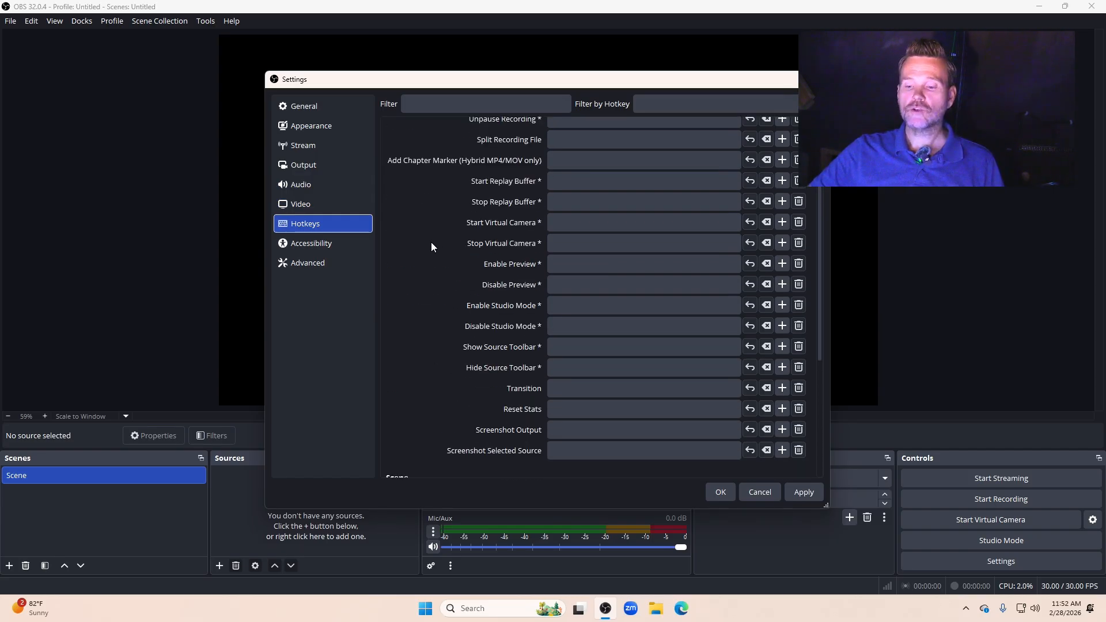
scroll(431, 246, up, 1)
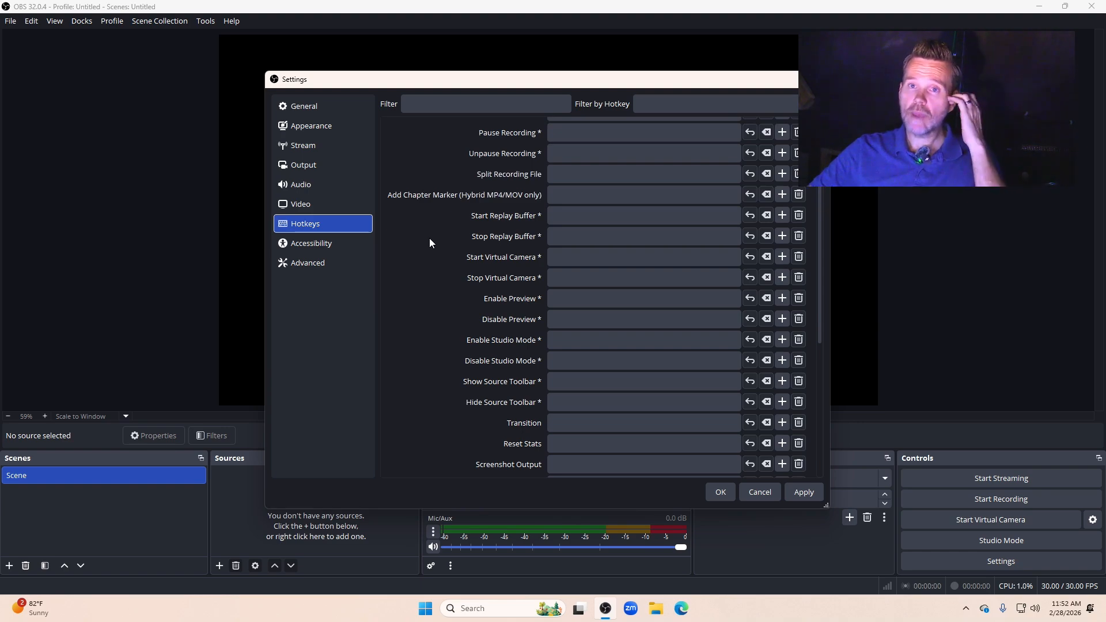
click(294, 246)
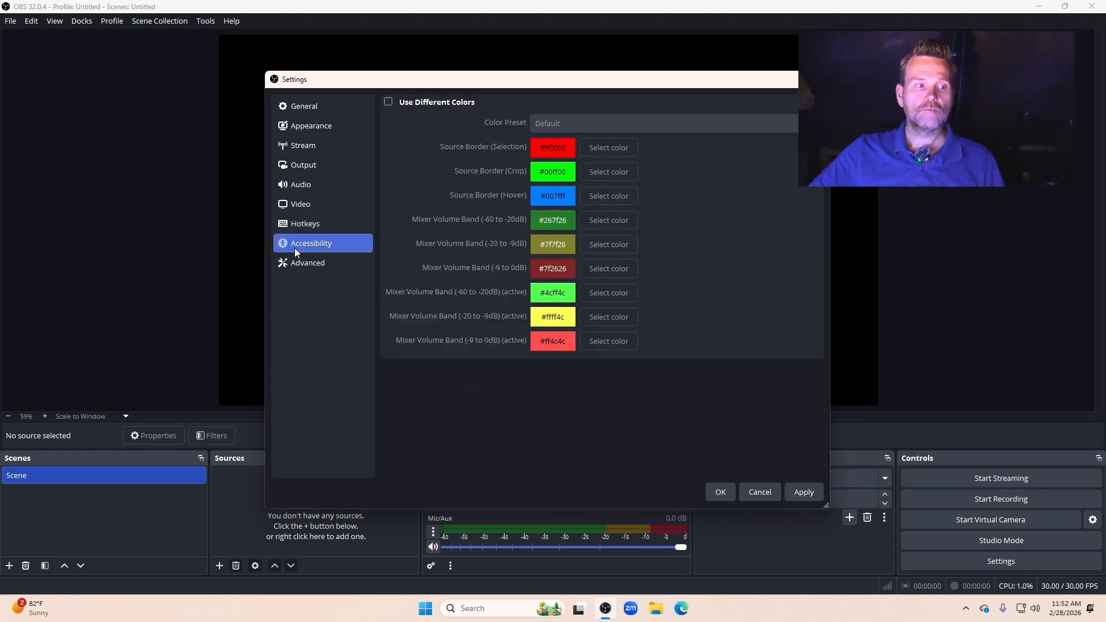
click(311, 264)
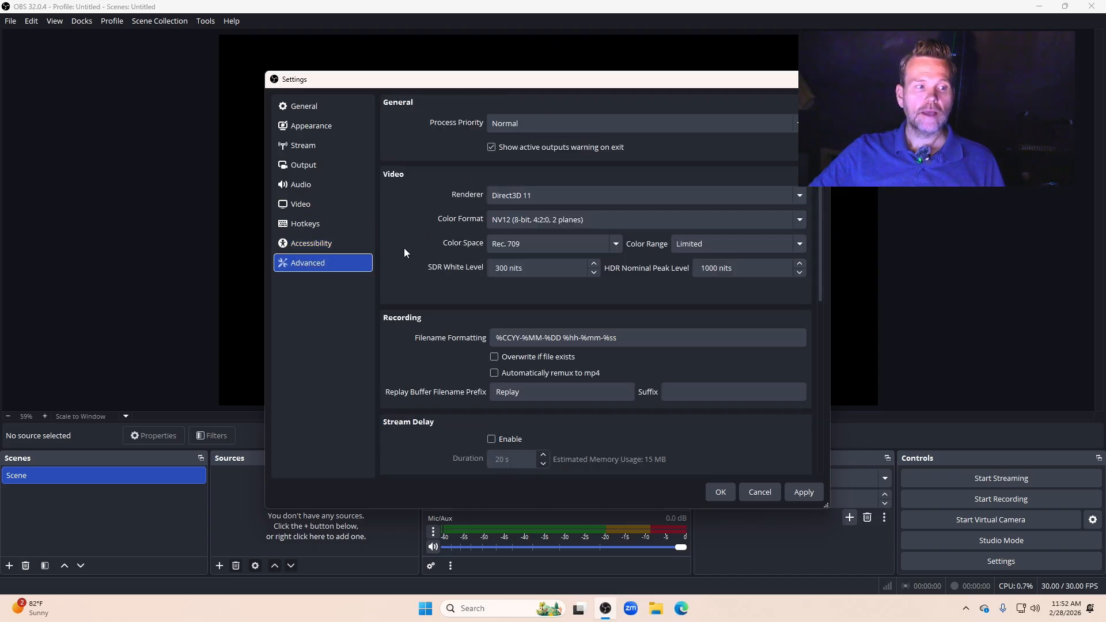
scroll(405, 253, down, 5)
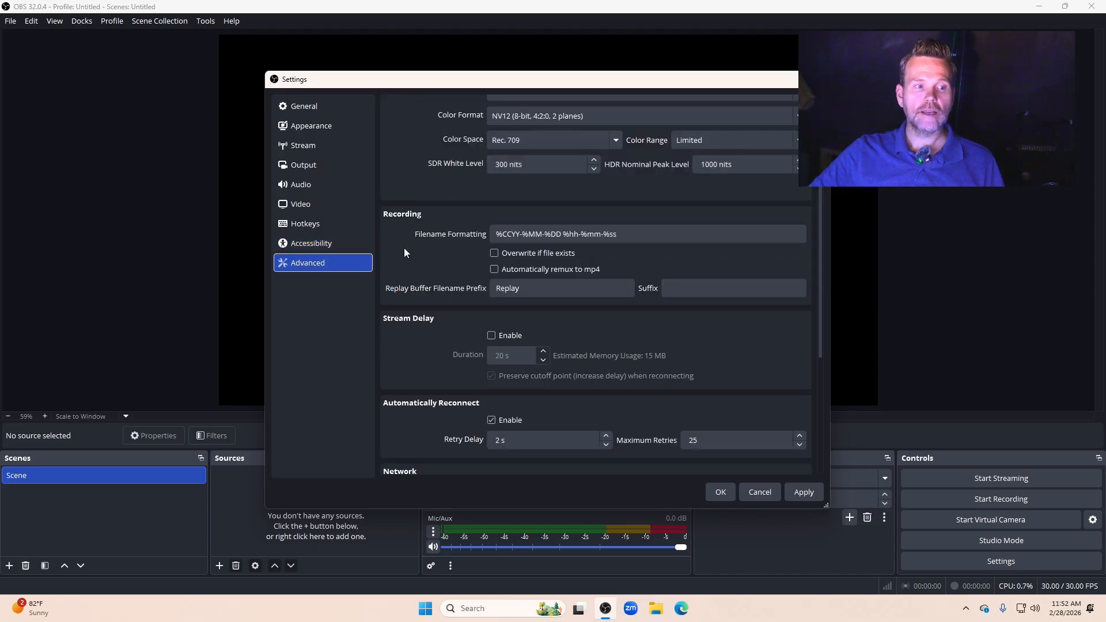
scroll(405, 252, down, 4)
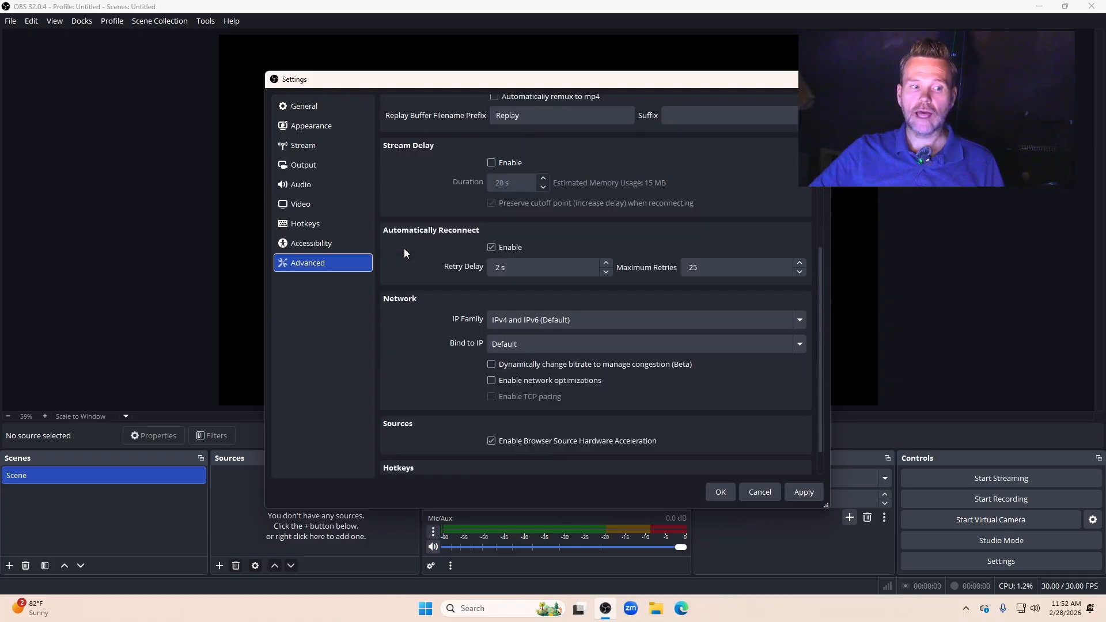
scroll(404, 252, up, 9)
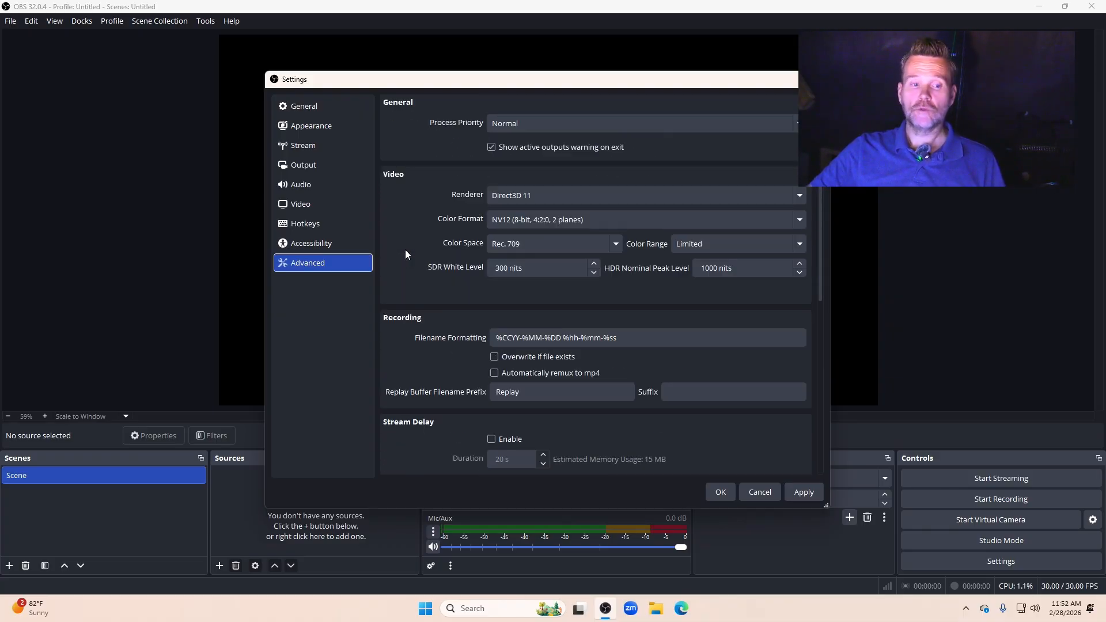
click(721, 493)
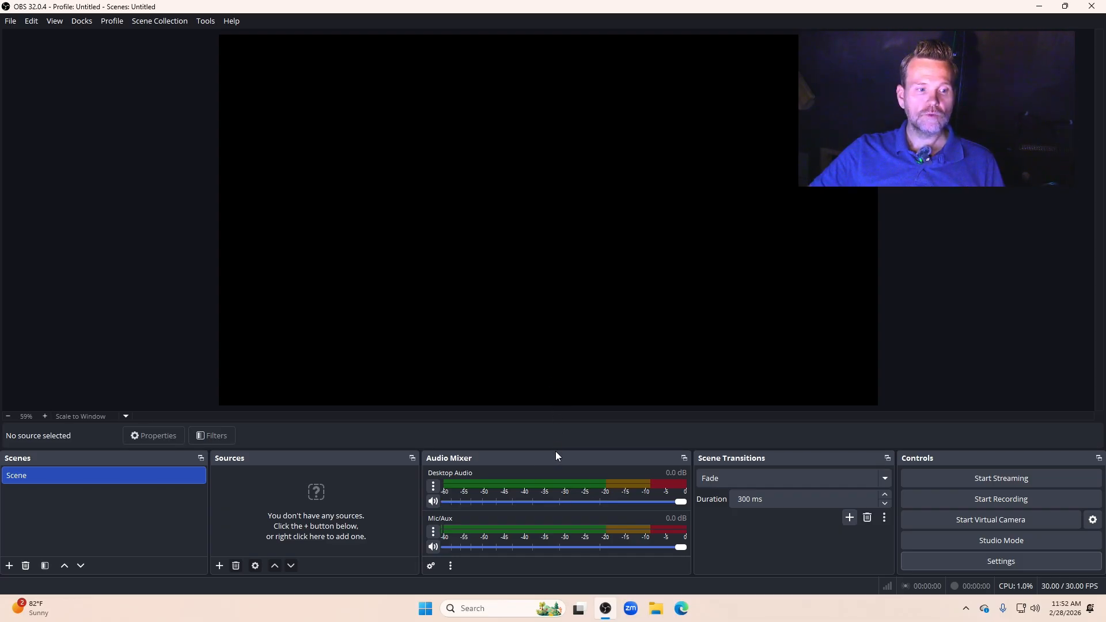
Step: Make the docks below the preview taller and lower the Mic/Aux volume to about -10.6 dB
drag(555, 449, 556, 407)
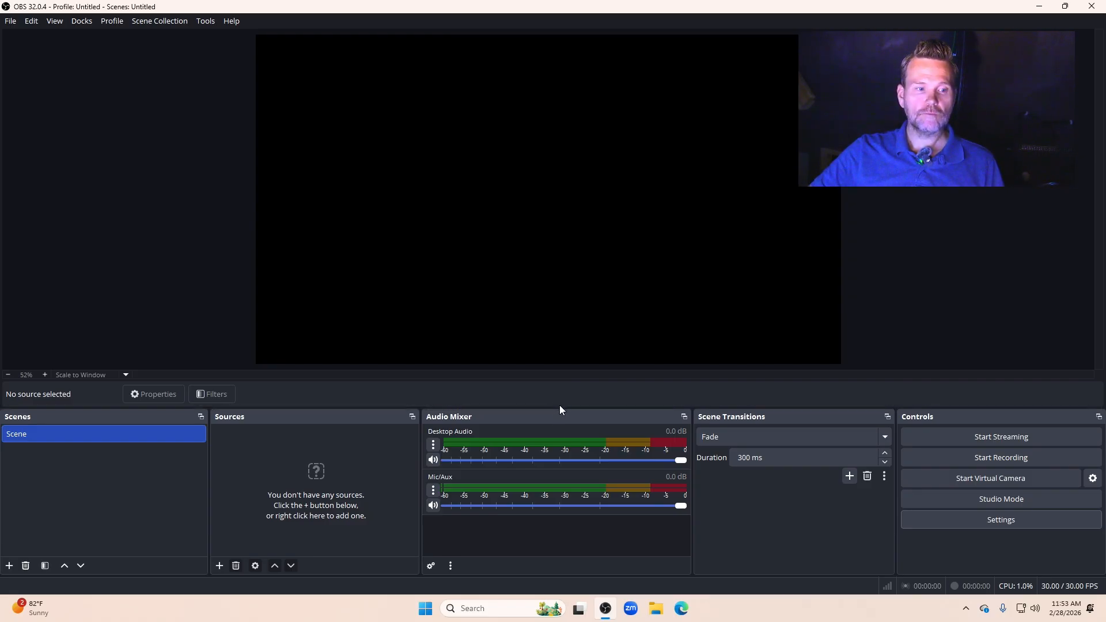
drag(559, 407, 562, 373)
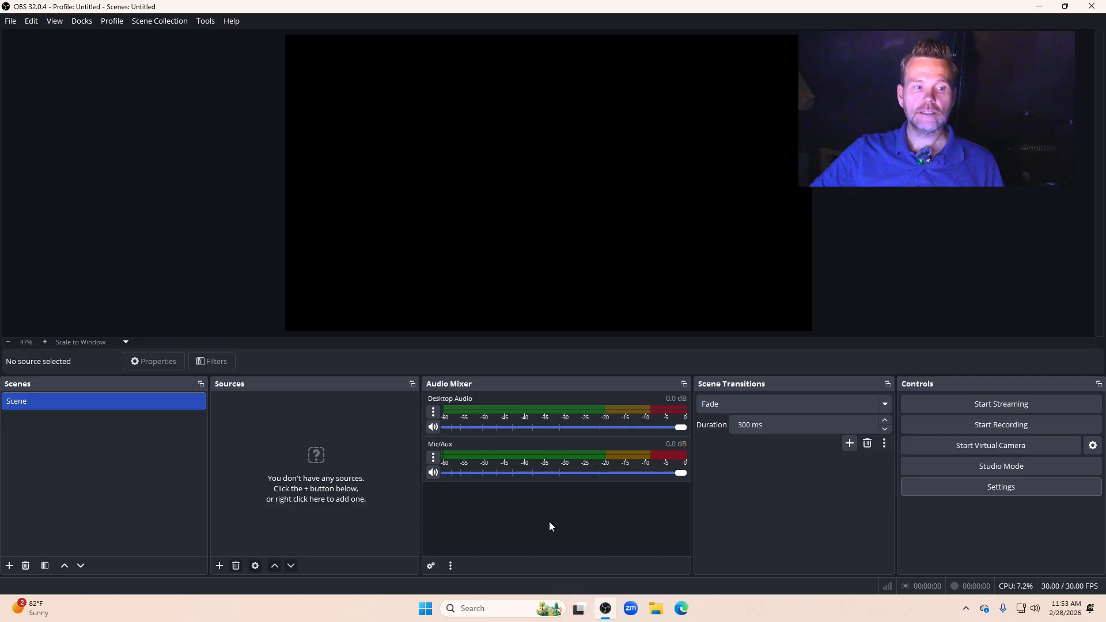
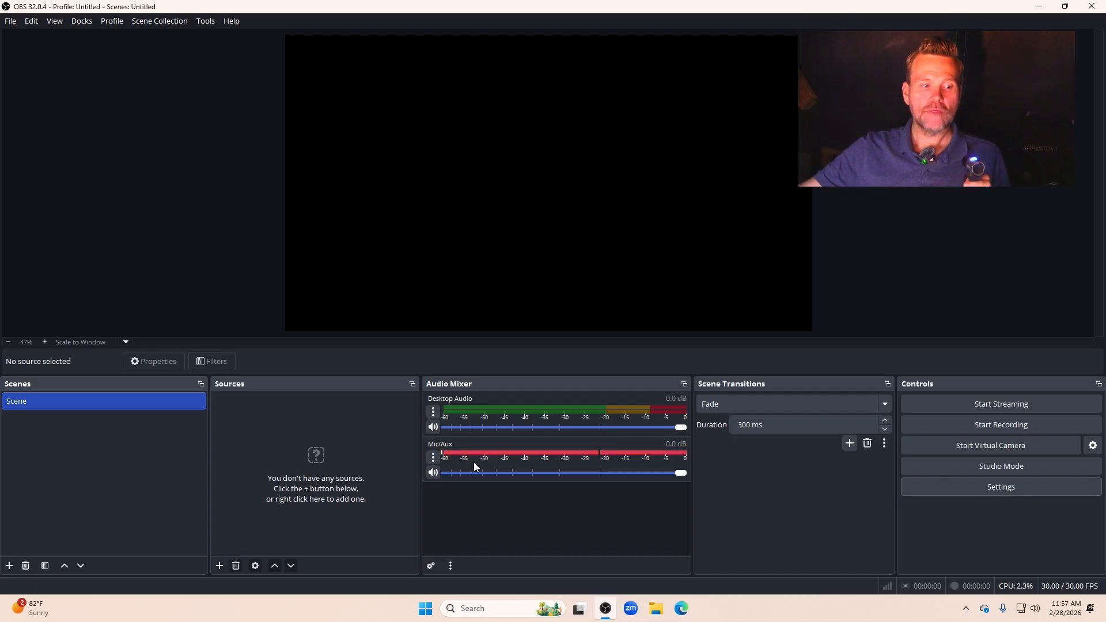
drag(681, 473, 597, 482)
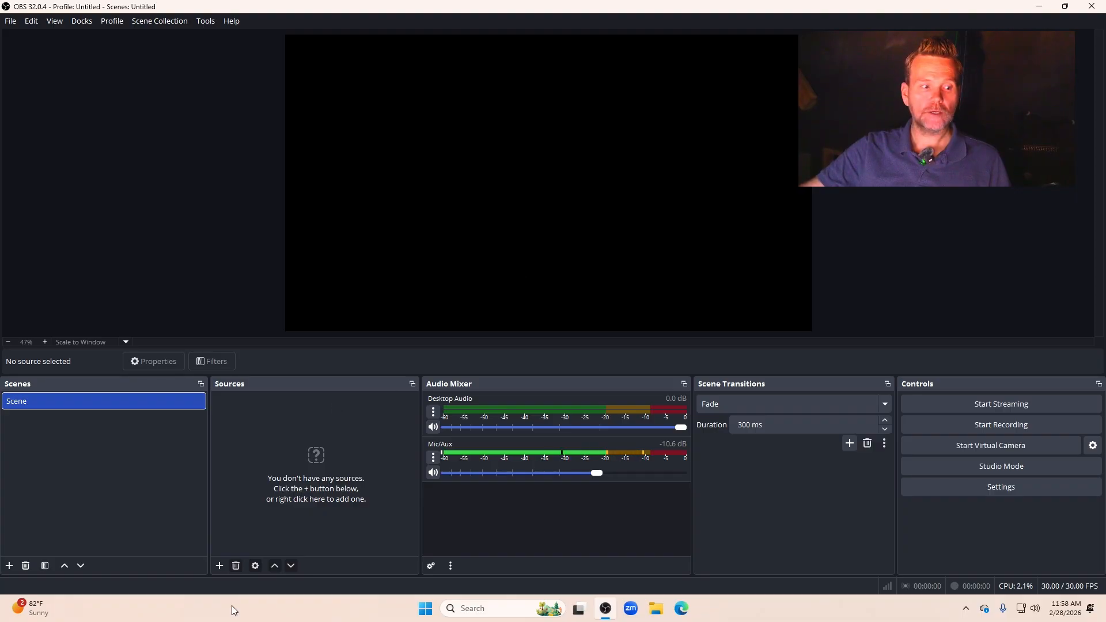
Step: Add a new Video Capture Device source named "Microsoft LifeCam" to the scene
click(220, 566)
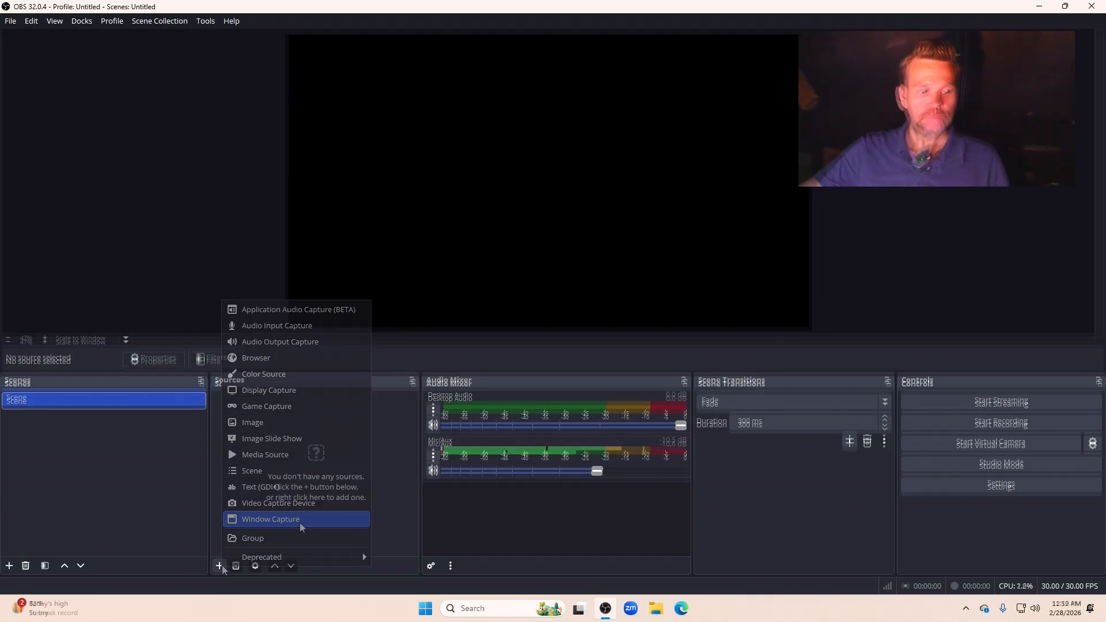
click(222, 566)
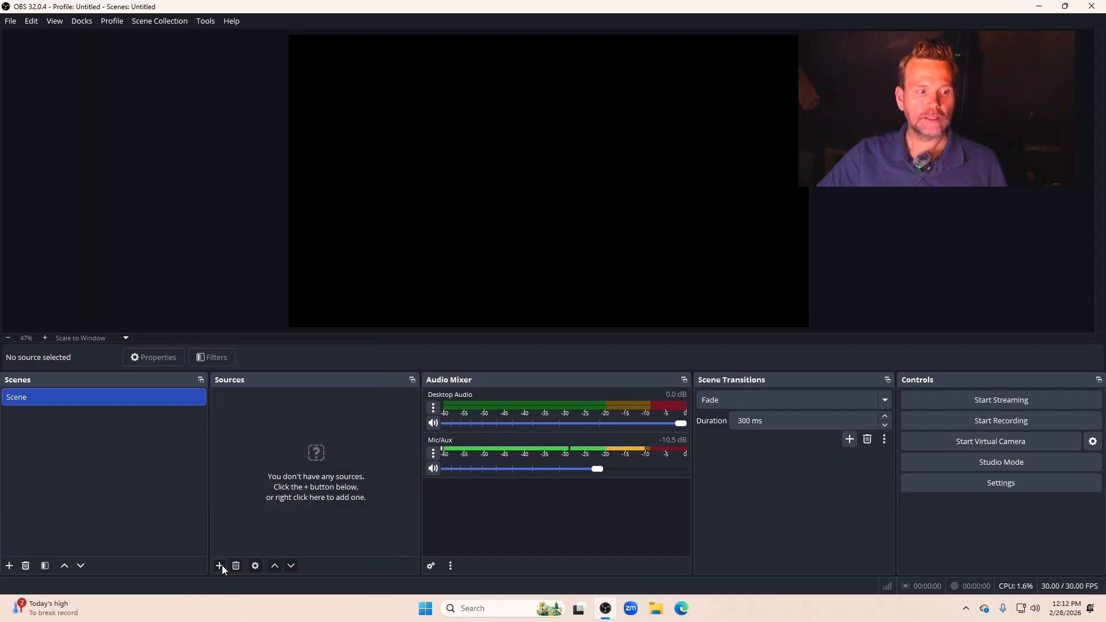
click(223, 565)
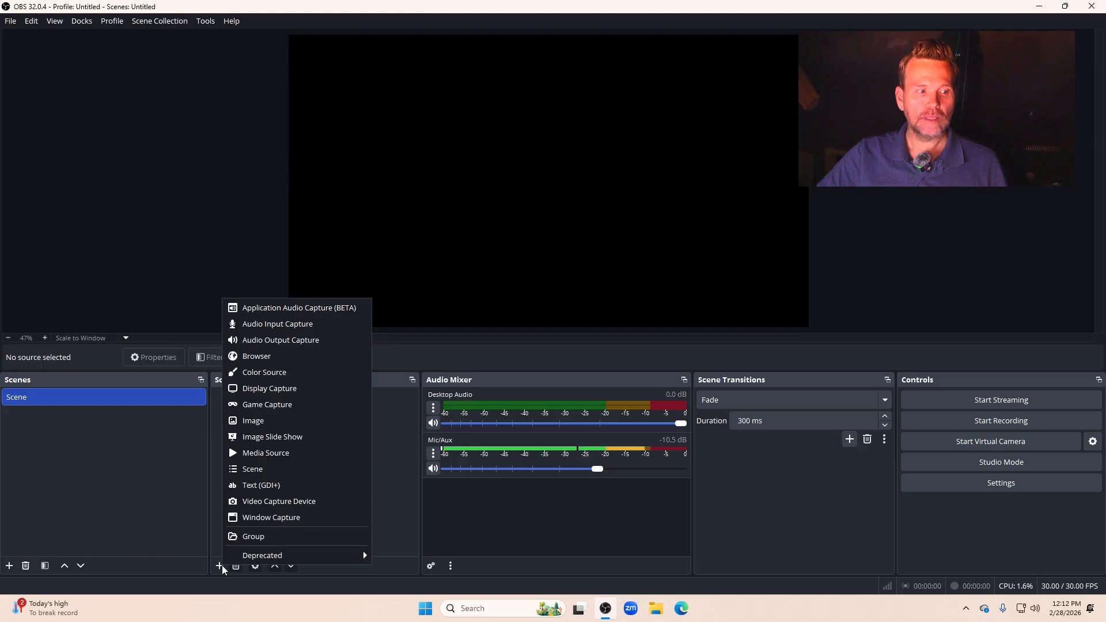
click(281, 503)
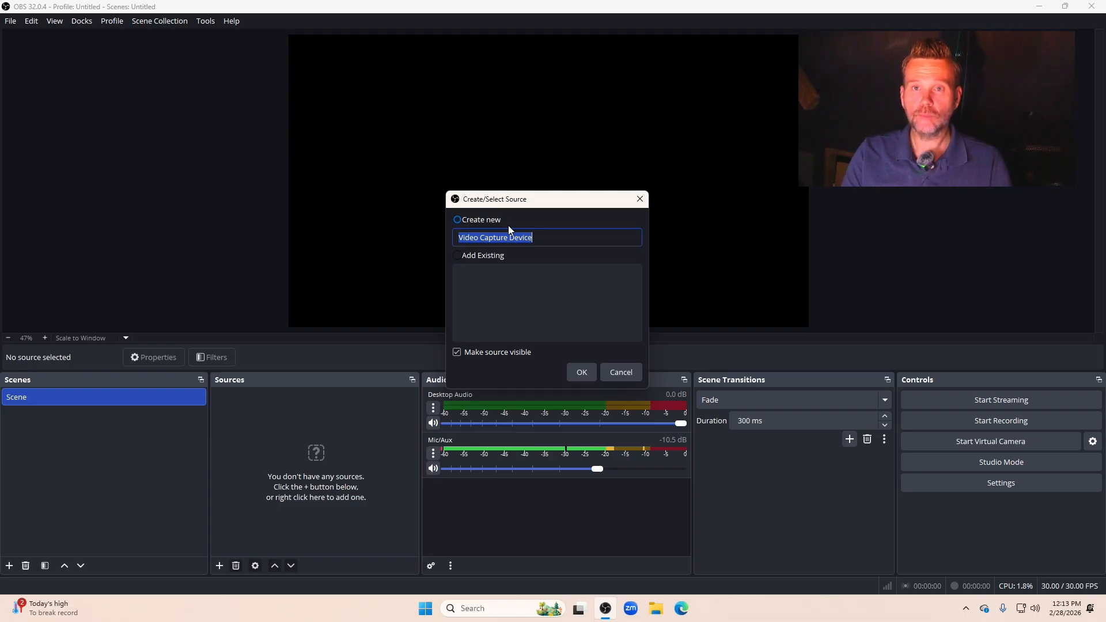
text(Mic)
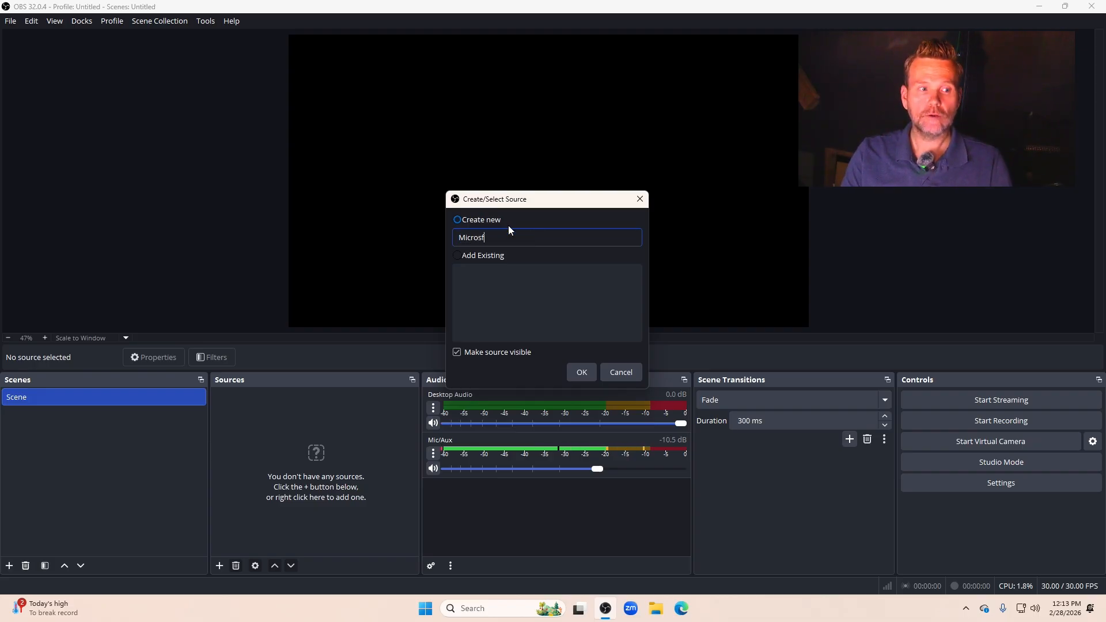
text(rosoft )
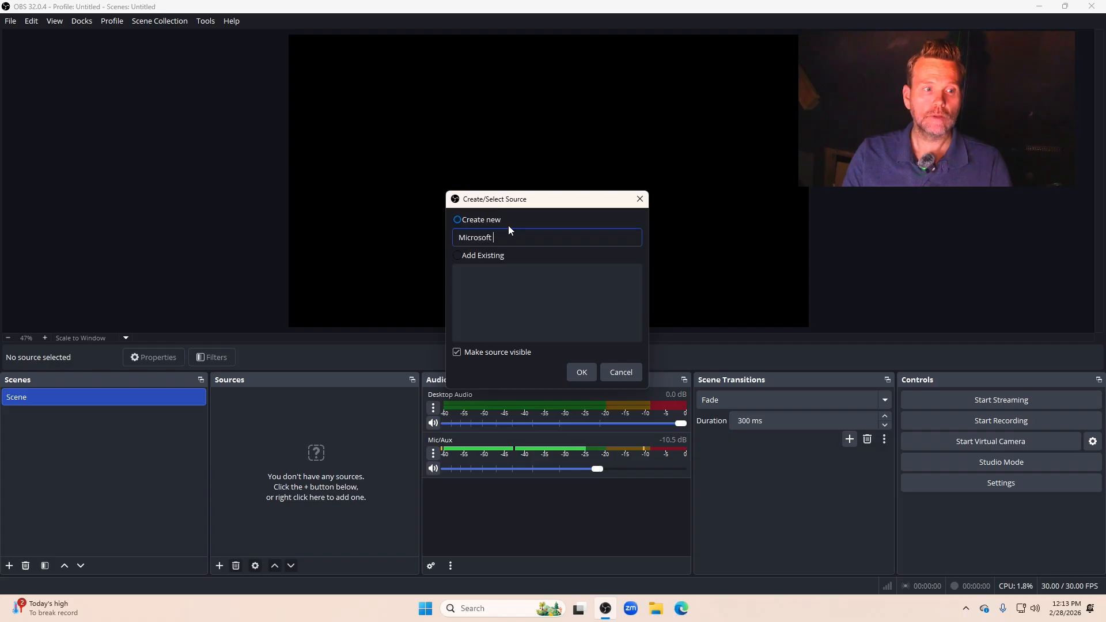
text(LifeCam)
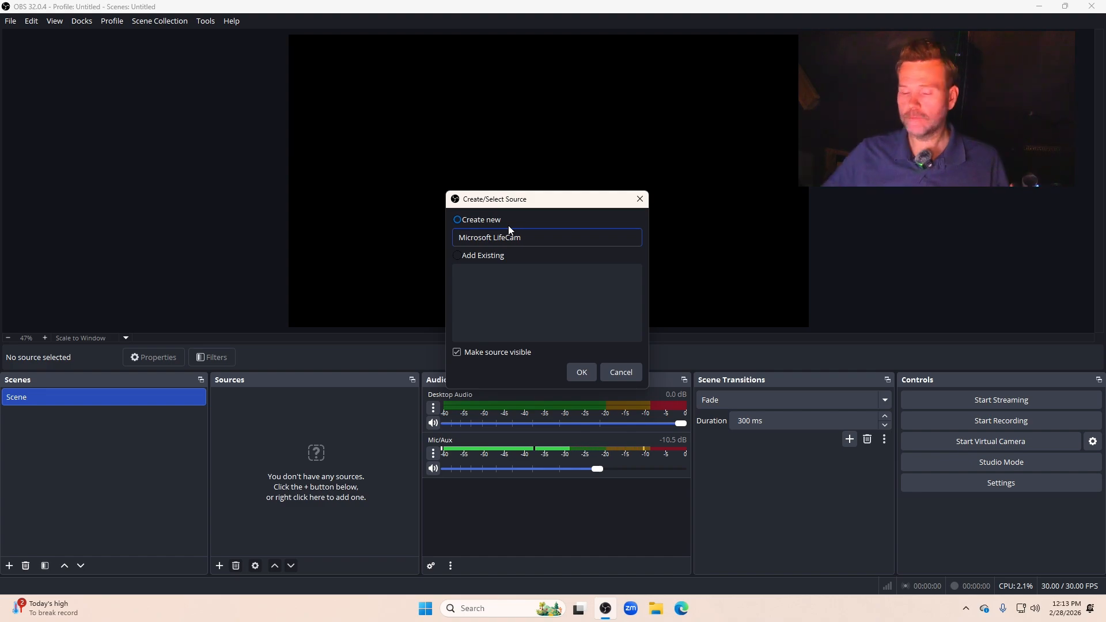
click(580, 374)
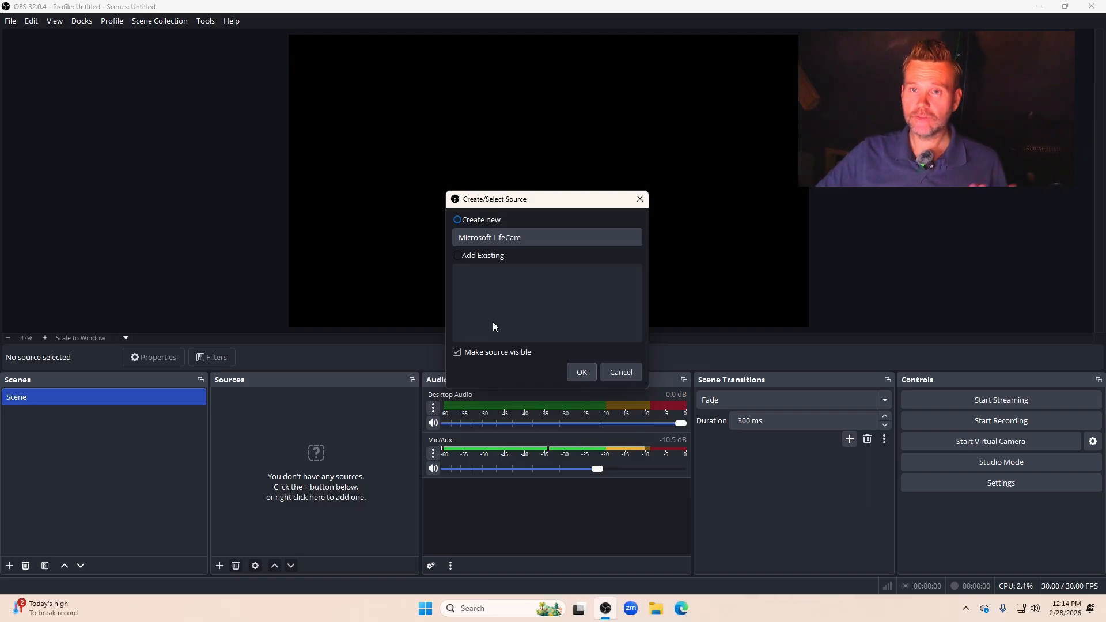
click(582, 372)
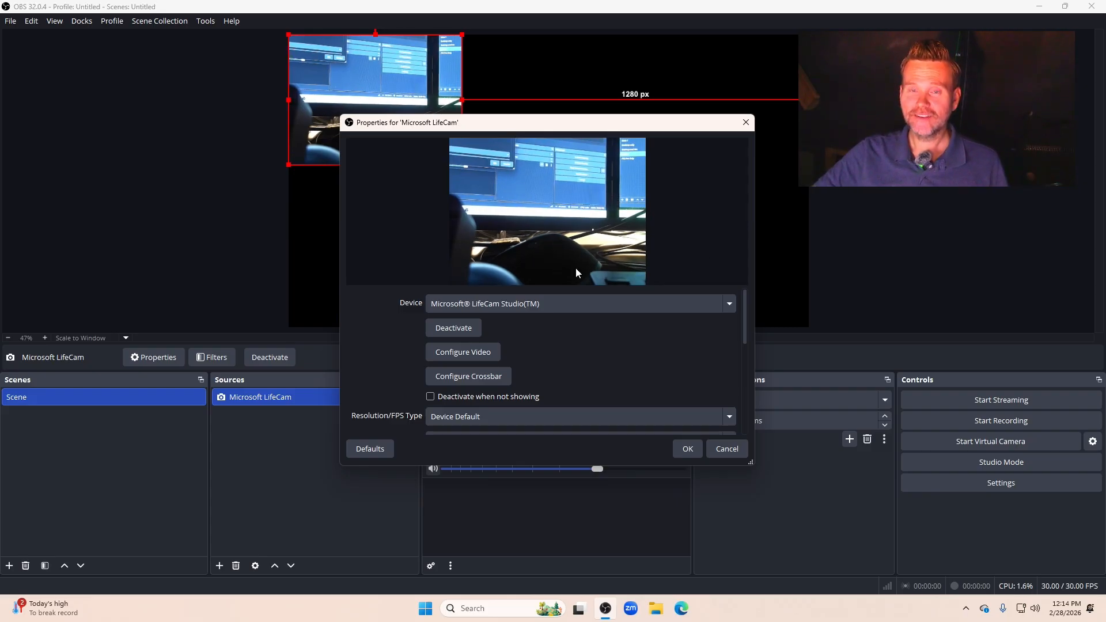
Step: Select Microsoft® LifeCam Studio(TM) as the webcam source's device, review its remaining capture options, and accept the properties
click(733, 306)
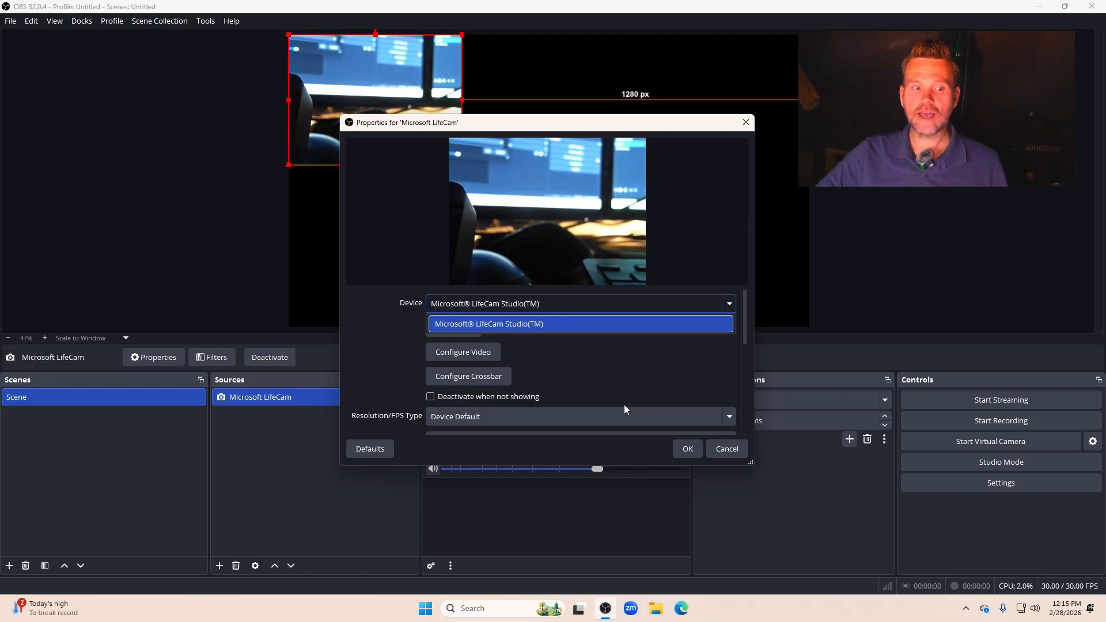
click(727, 448)
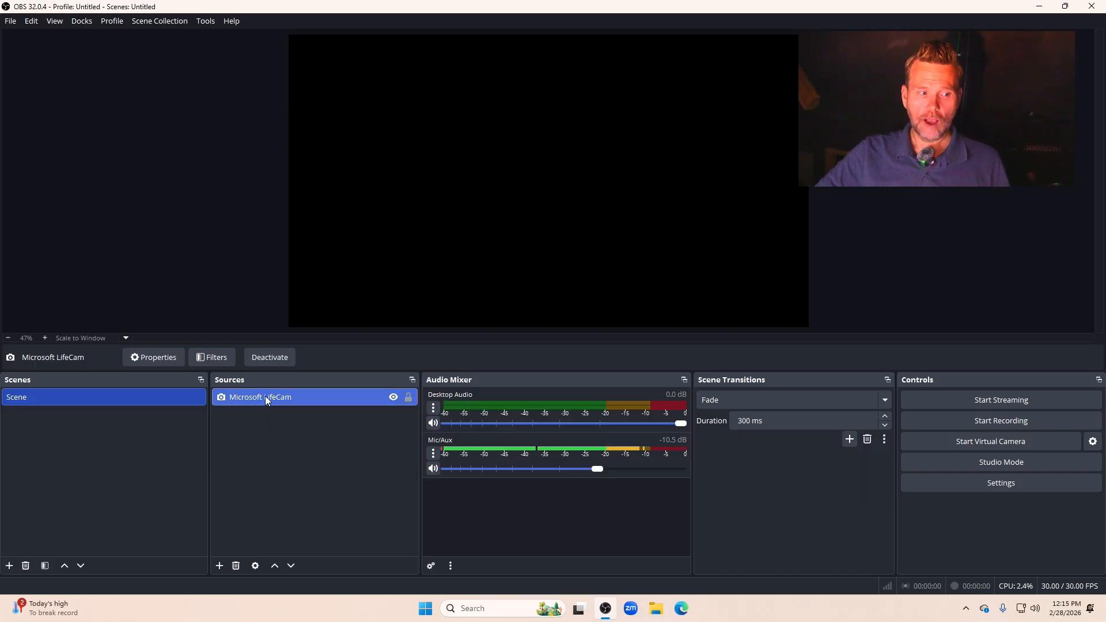
double_click(268, 399)
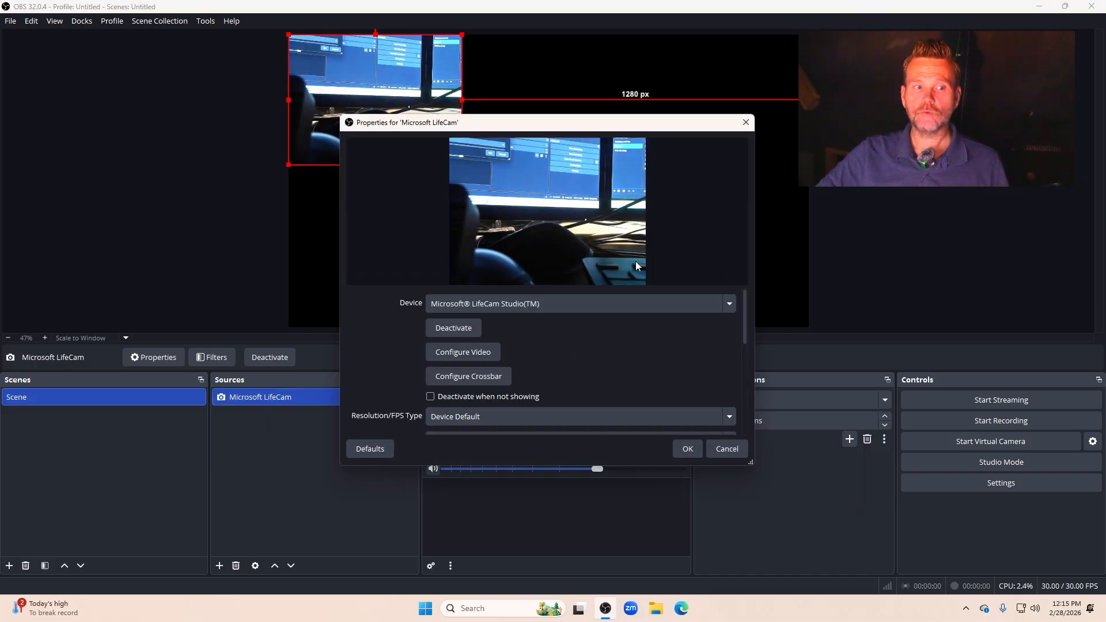
click(731, 303)
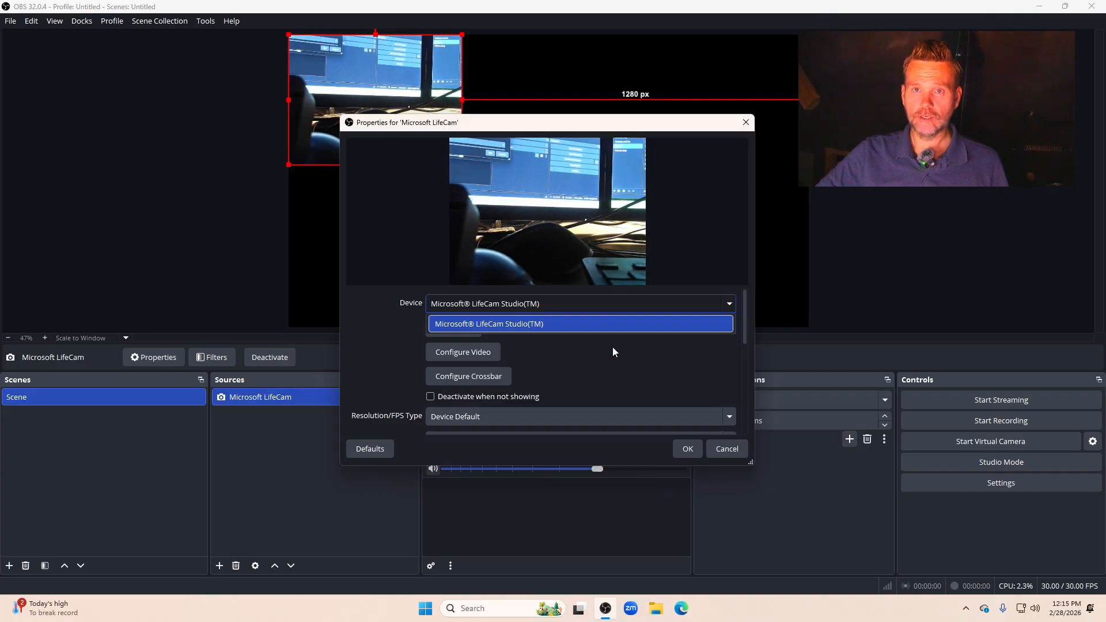
click(604, 324)
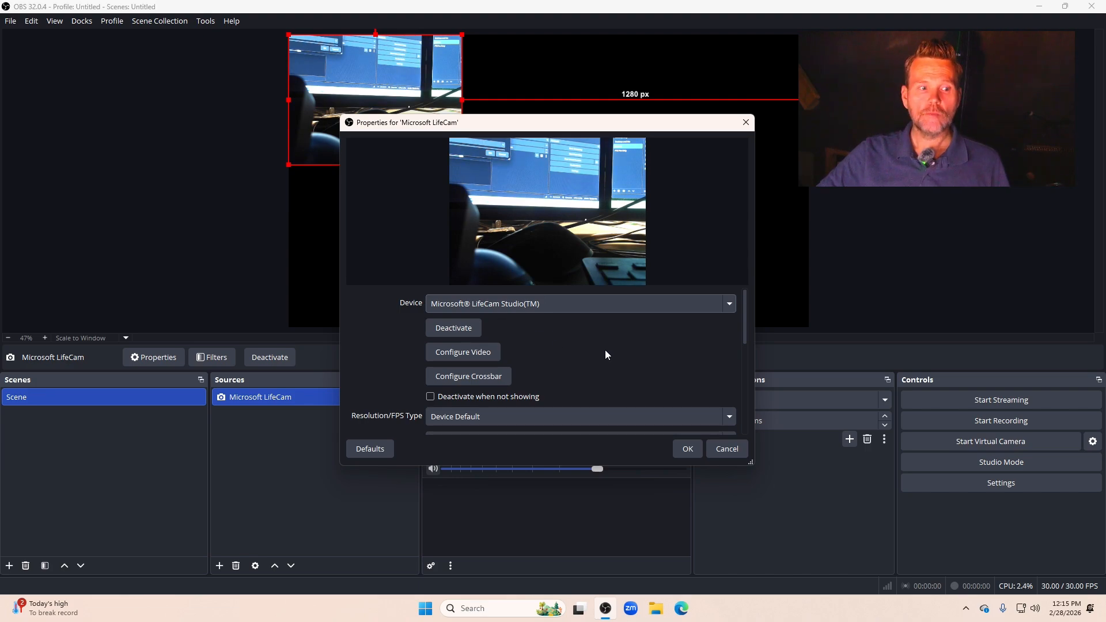
scroll(605, 351, down, 2)
scroll(593, 320, down, 1)
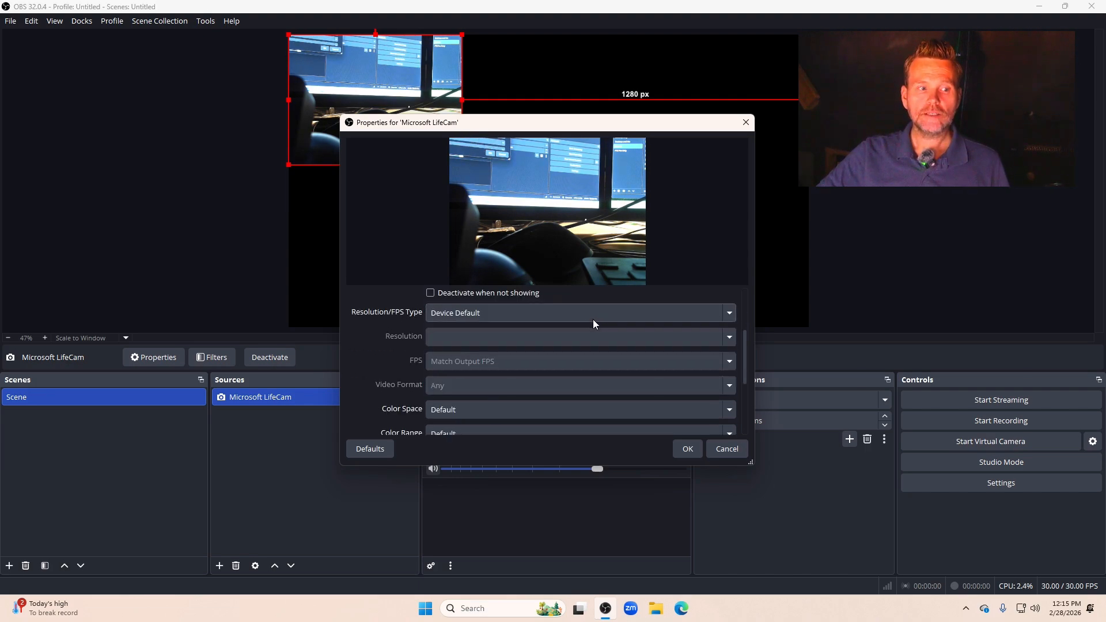
drag(744, 356, 747, 403)
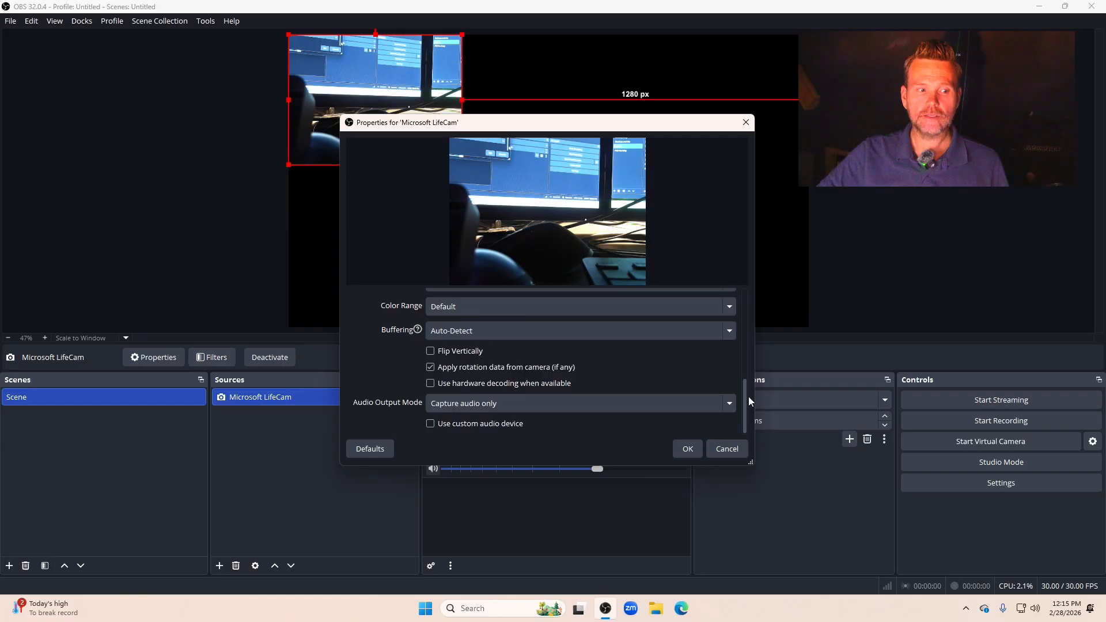
scroll(697, 388, up, 7)
click(687, 450)
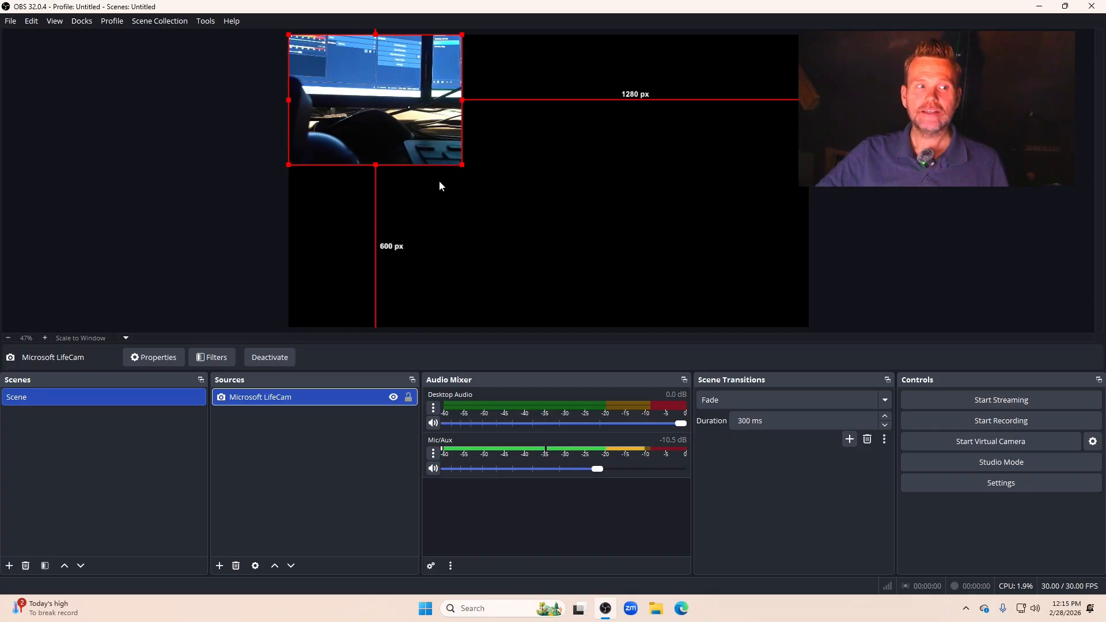
Step: Enlarge the Microsoft LifeCam source in the preview until it spans the full width of the canvas
click(286, 426)
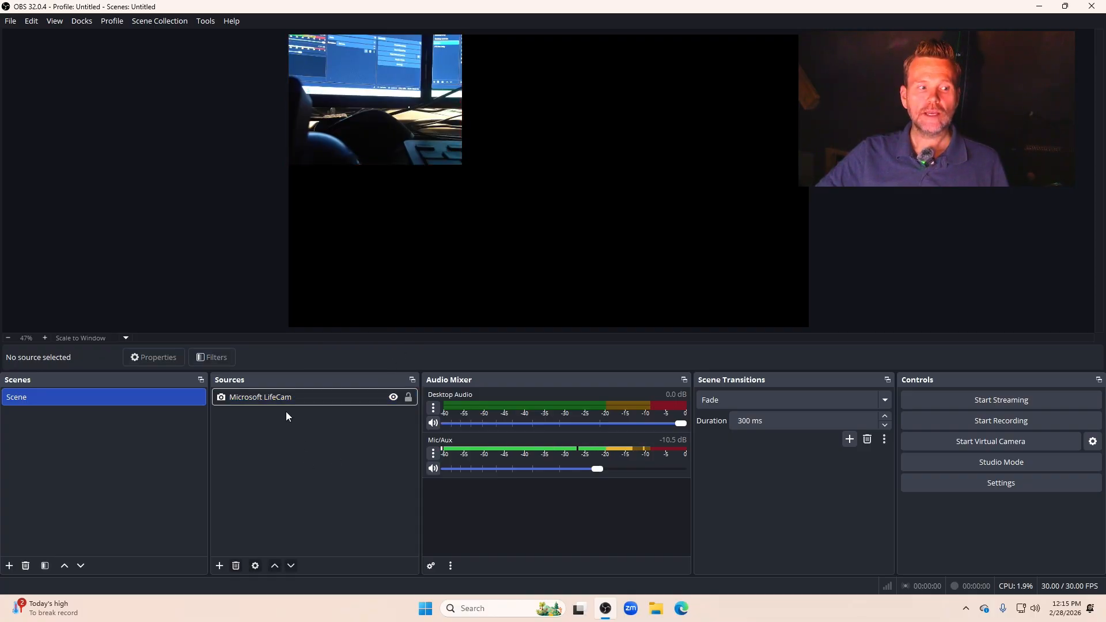
click(286, 403)
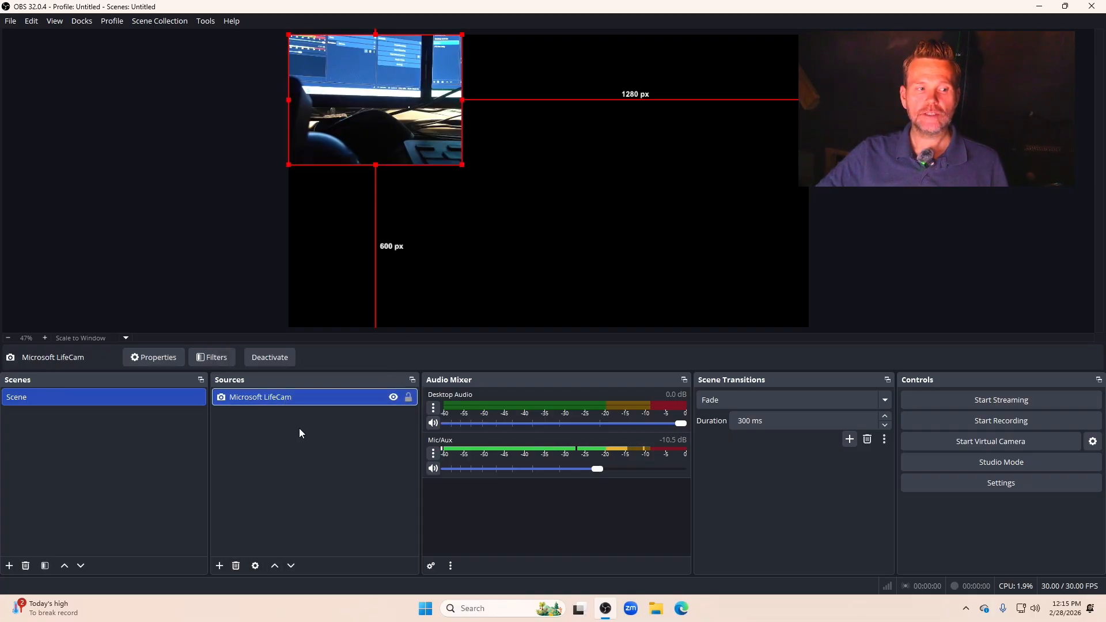
click(302, 432)
click(289, 402)
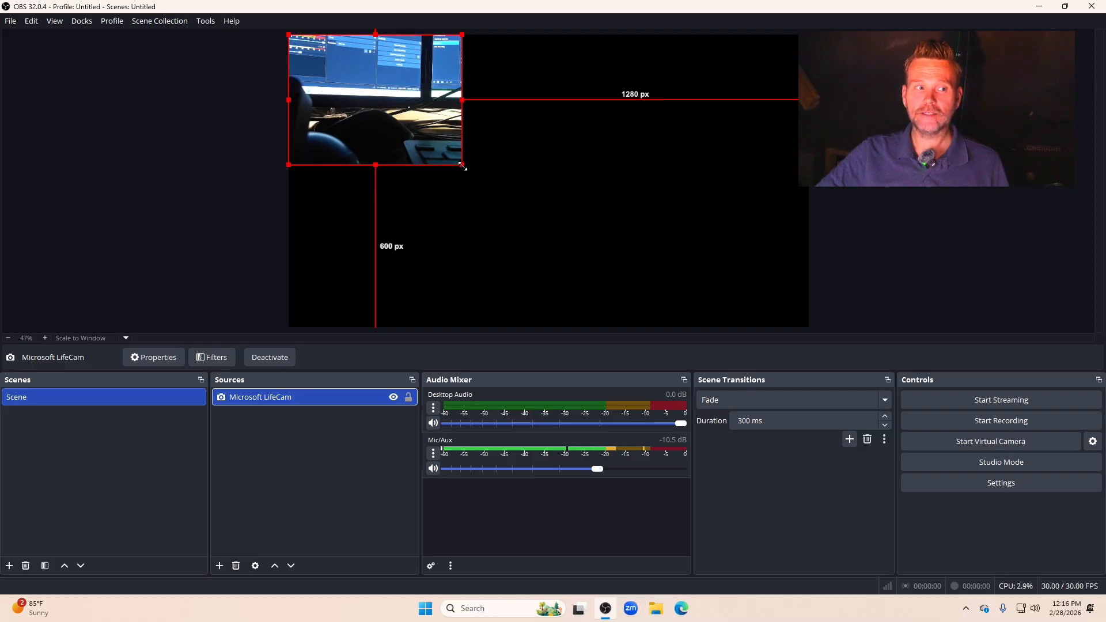
drag(462, 165, 602, 326)
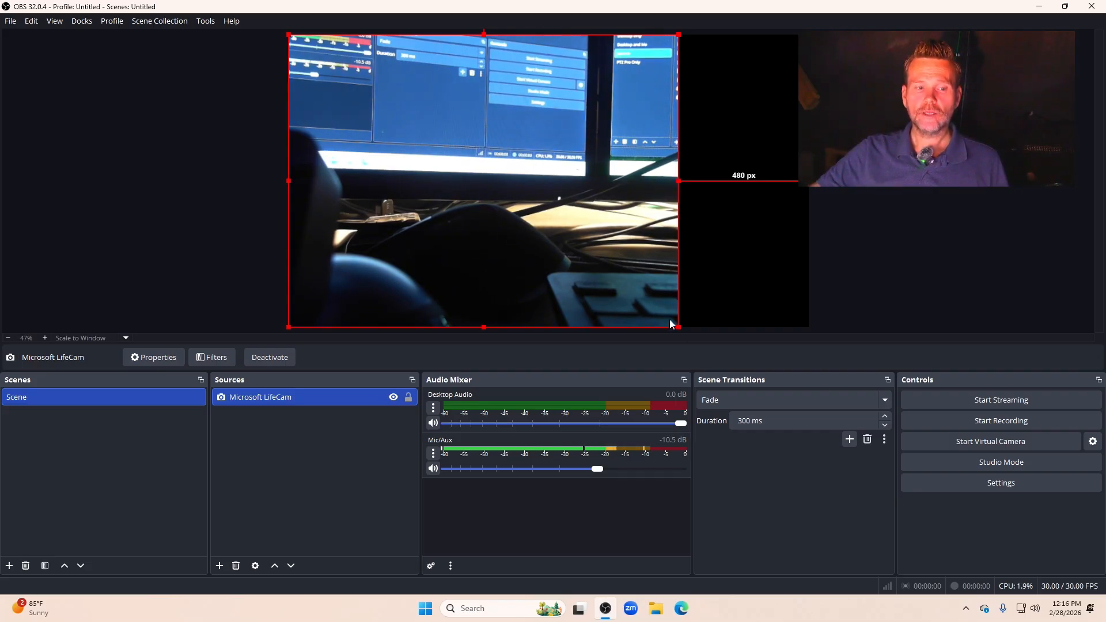
drag(677, 327, 558, 239)
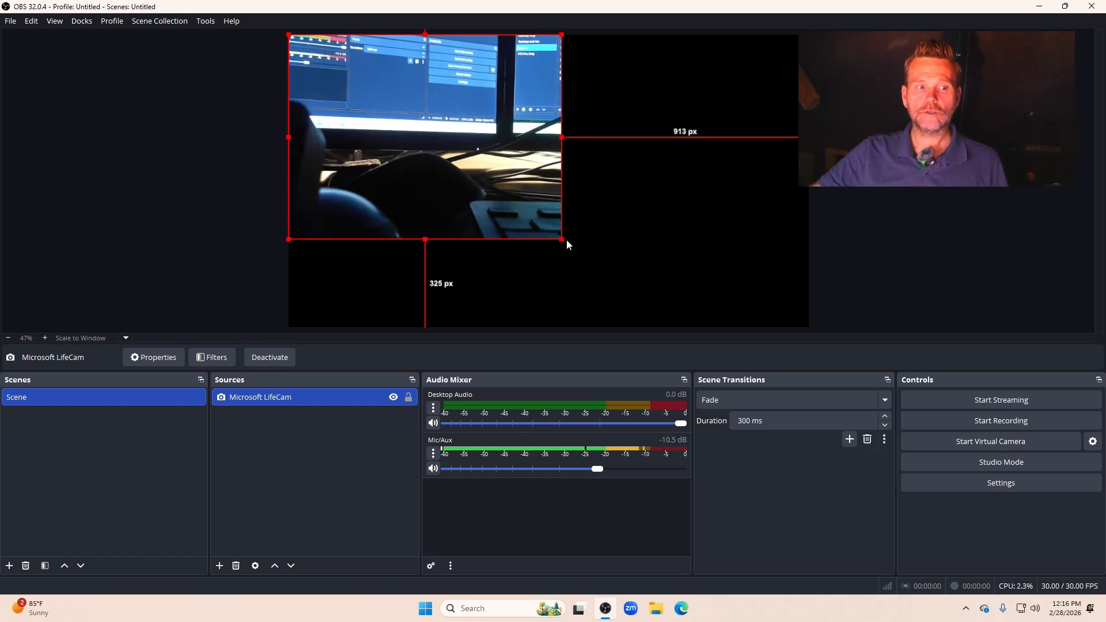
drag(562, 239, 812, 500)
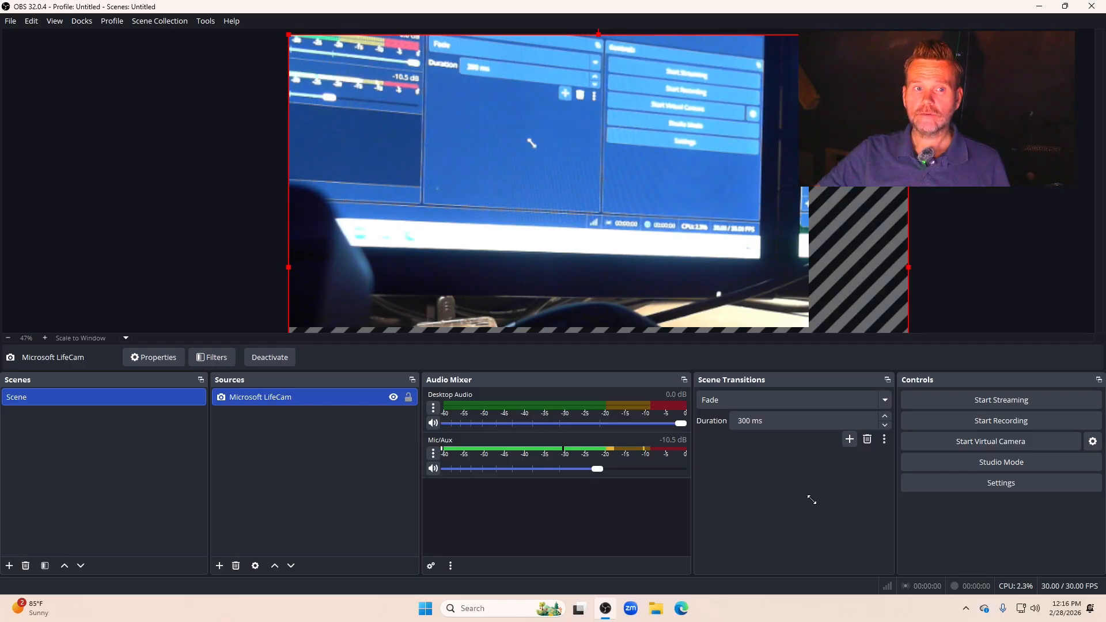
drag(812, 500, 737, 427)
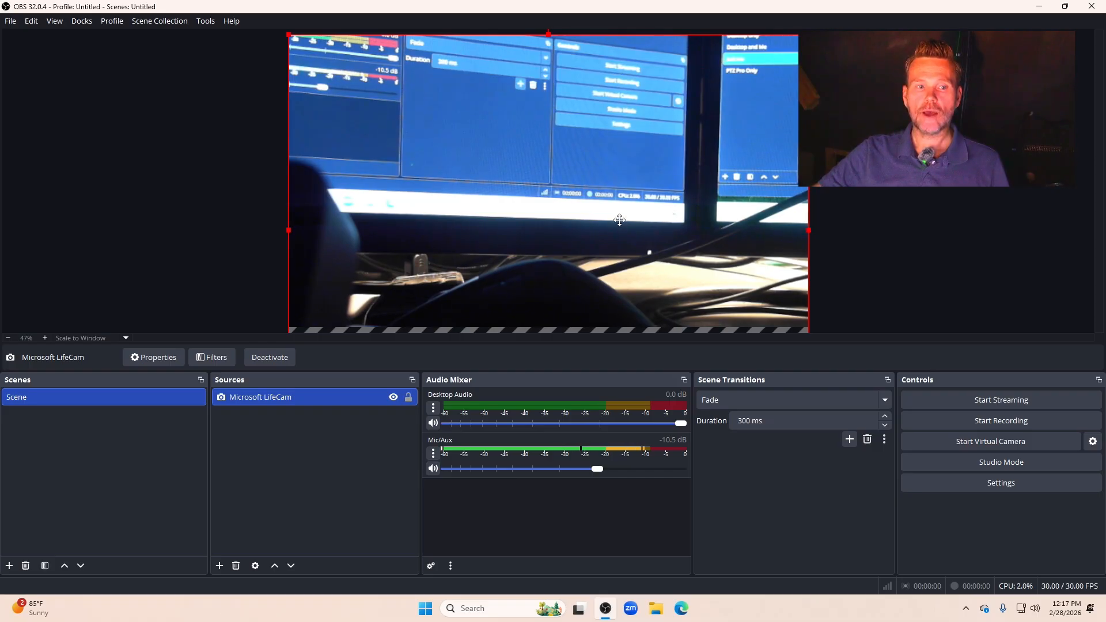
Step: Move the webcam image up so it overflows the canvas at both the upper and lower edges, and deselect it
drag(625, 240, 615, 188)
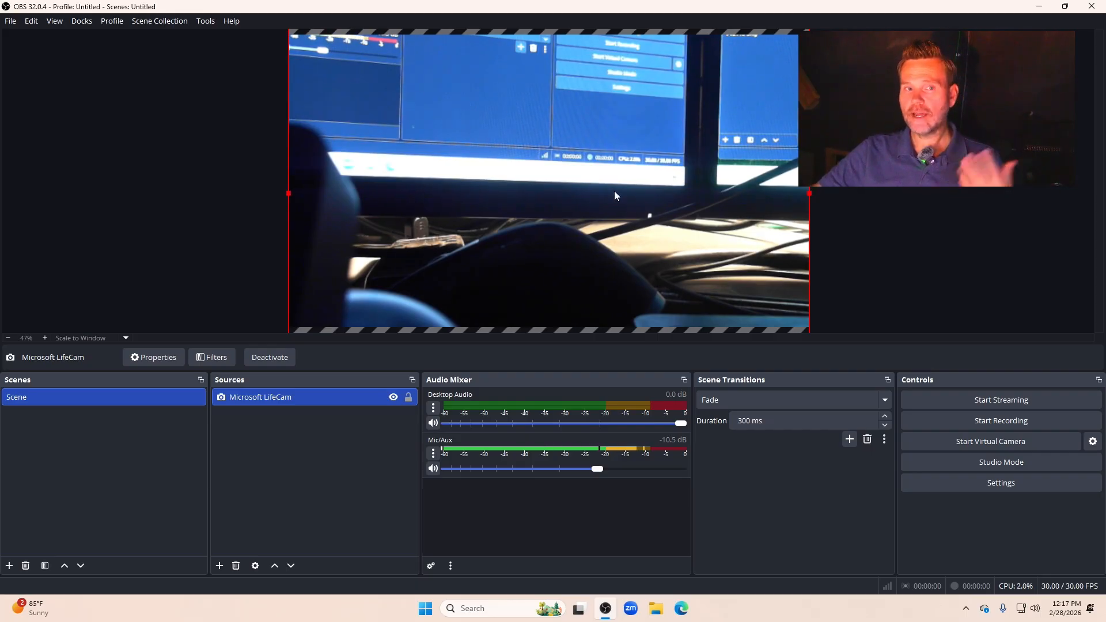
mouse_move(614, 196)
mouse_down()
mouse_move(617, 242)
mouse_move(618, 105)
mouse_move(623, 178)
mouse_move(612, 189)
mouse_up()
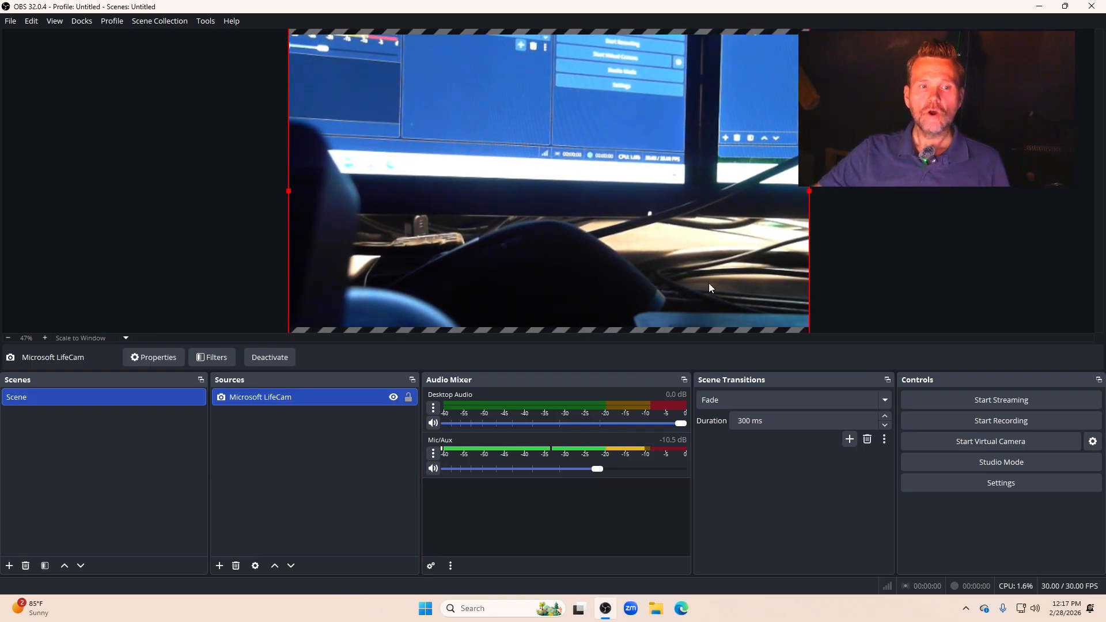
click(841, 222)
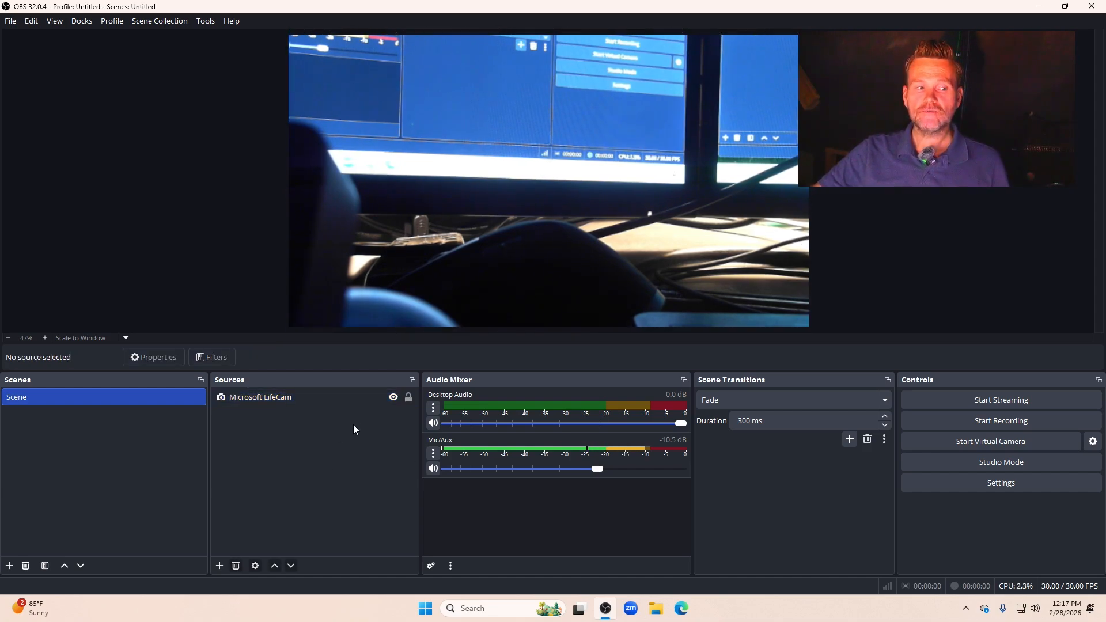
Step: Hide and show the Microsoft LifeCam source twice to test its visibility
click(394, 398)
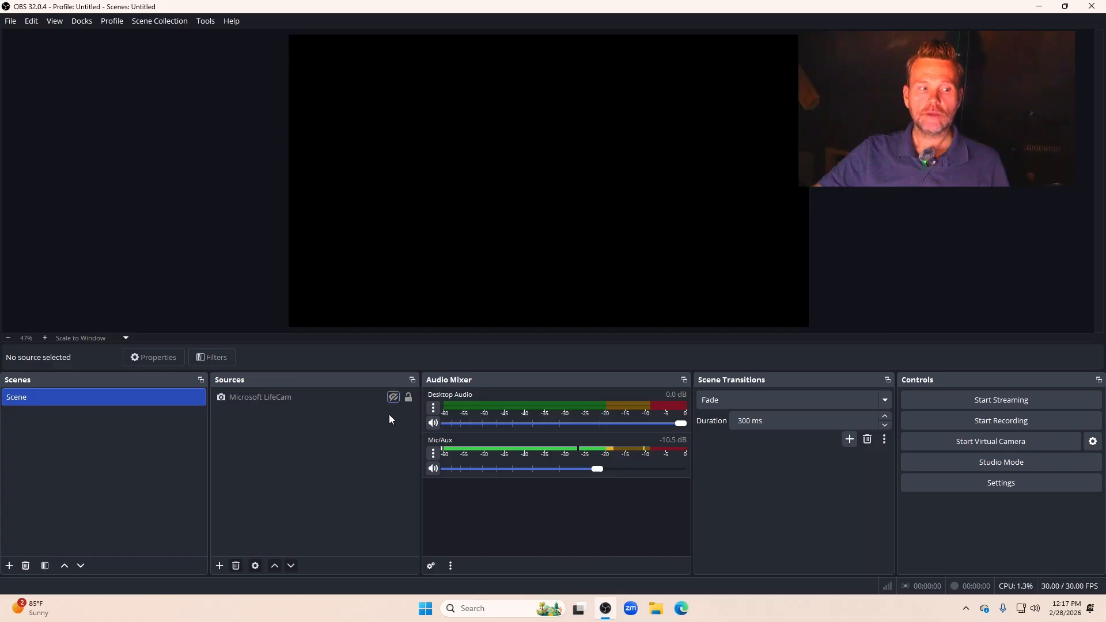
click(393, 398)
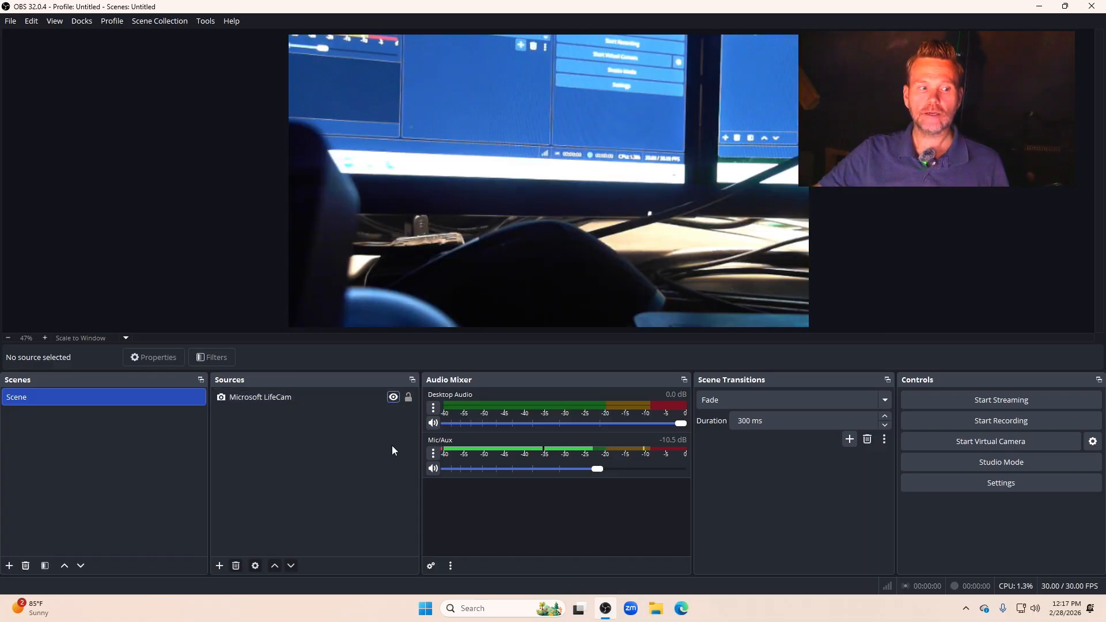
click(393, 399)
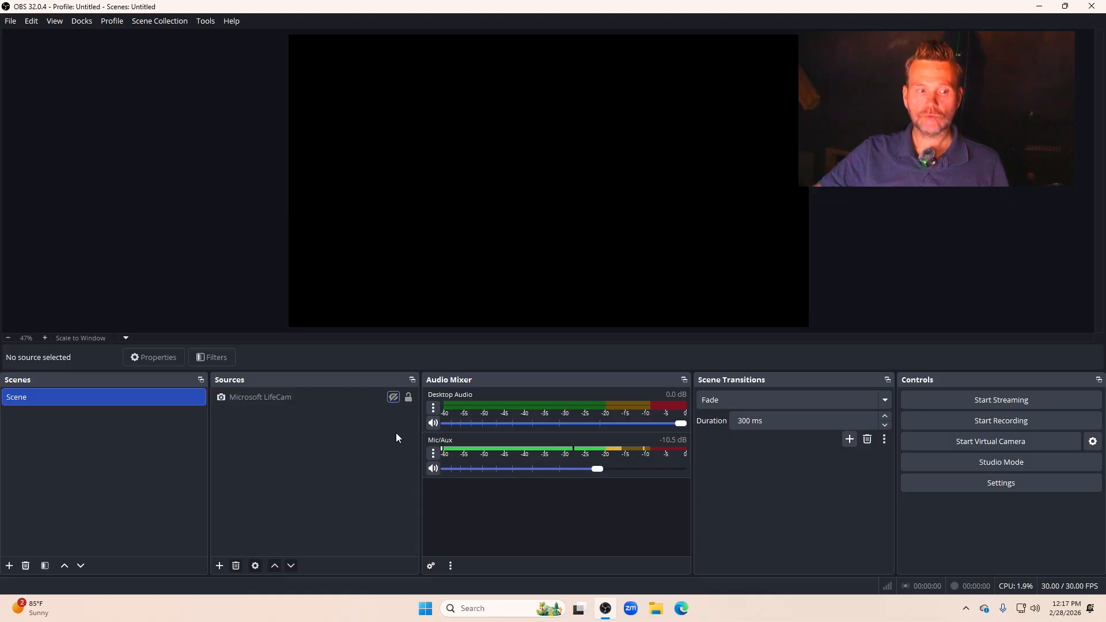
click(394, 398)
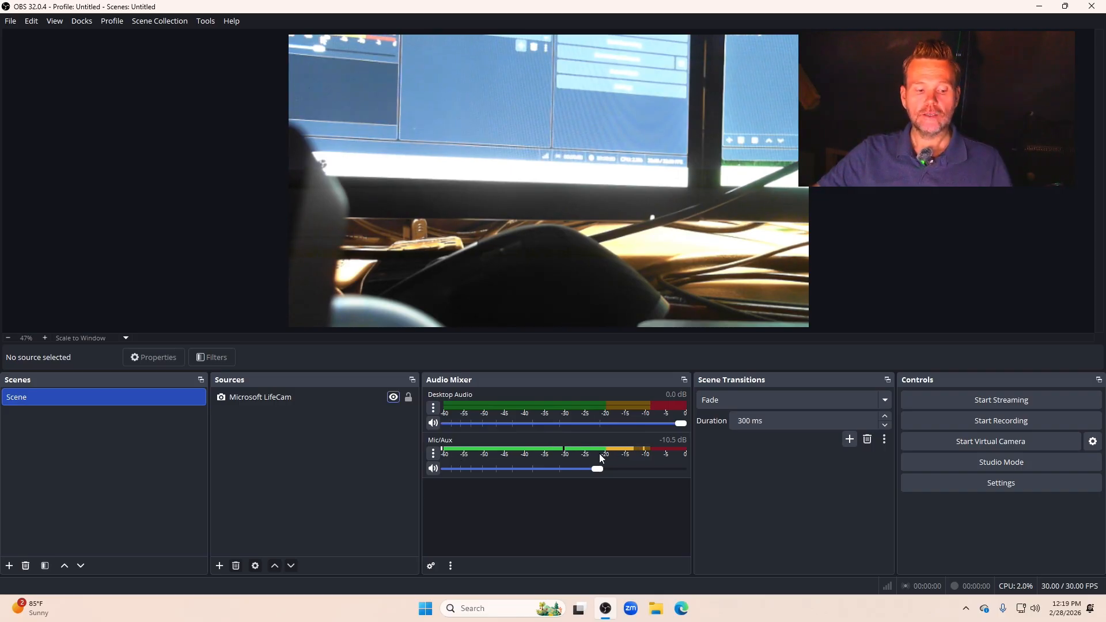
Step: Check the Mic/Aux device options without changing them, and mute both Desktop Audio and Mic/Aux in the mixer
click(434, 454)
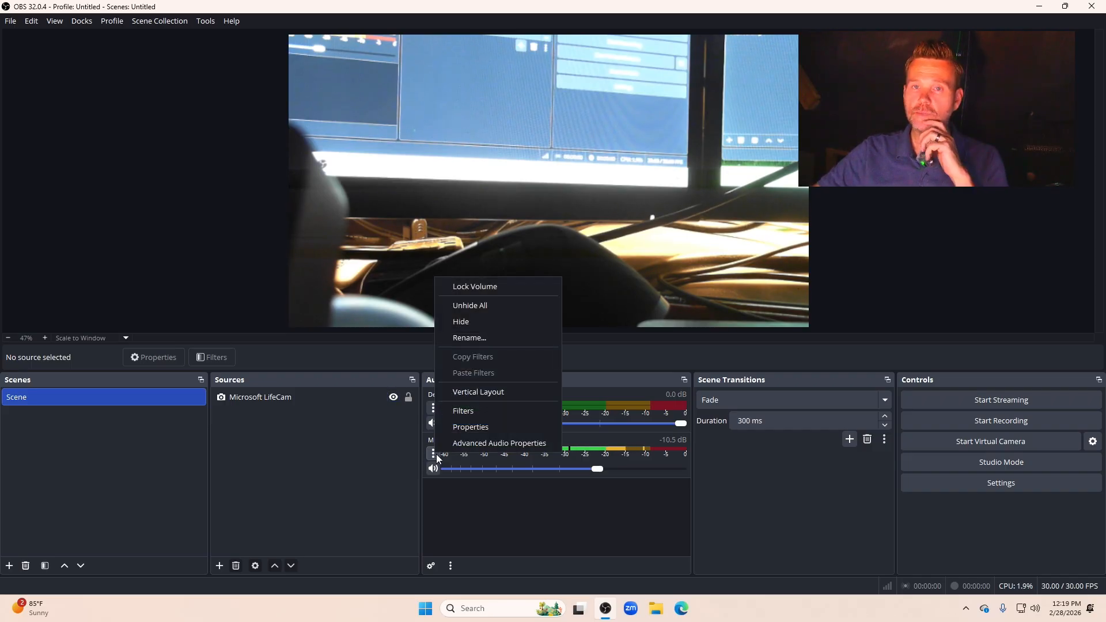
click(492, 428)
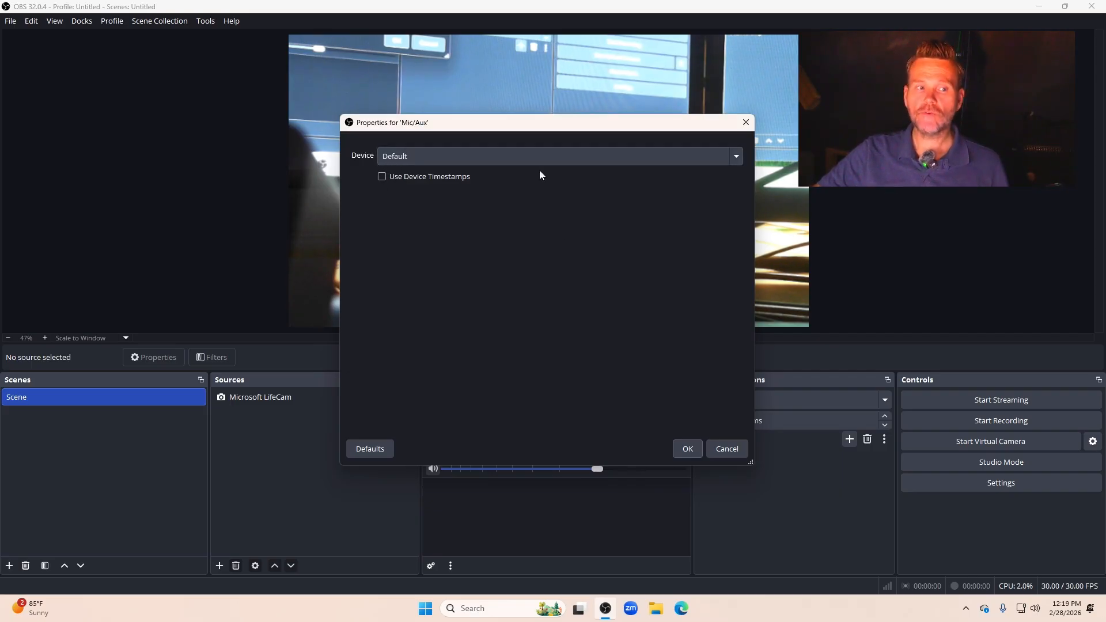
click(735, 159)
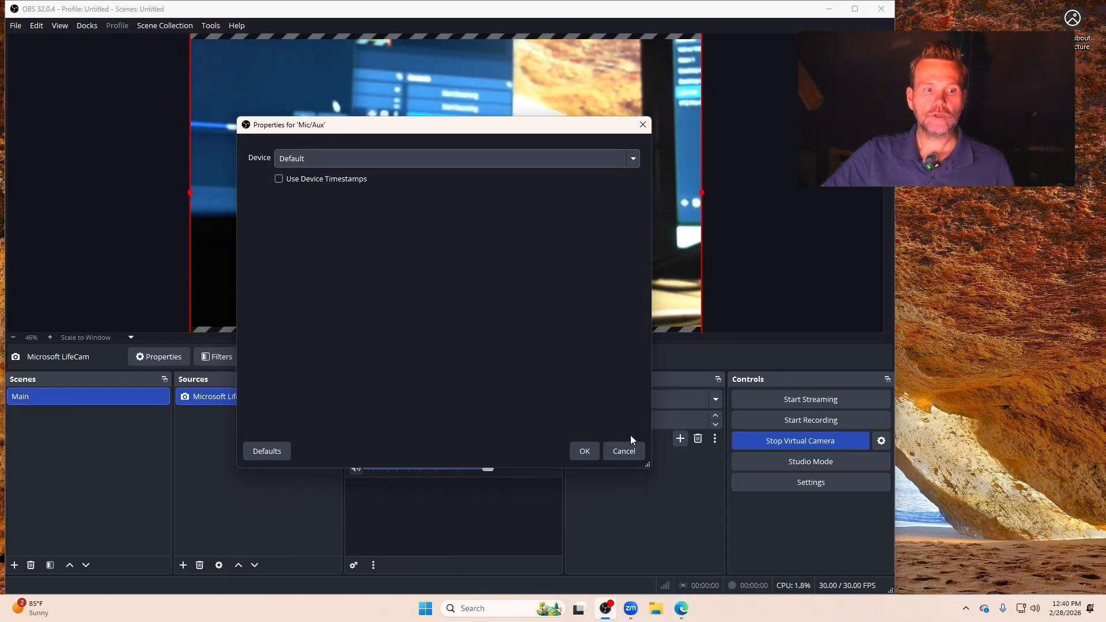
click(624, 452)
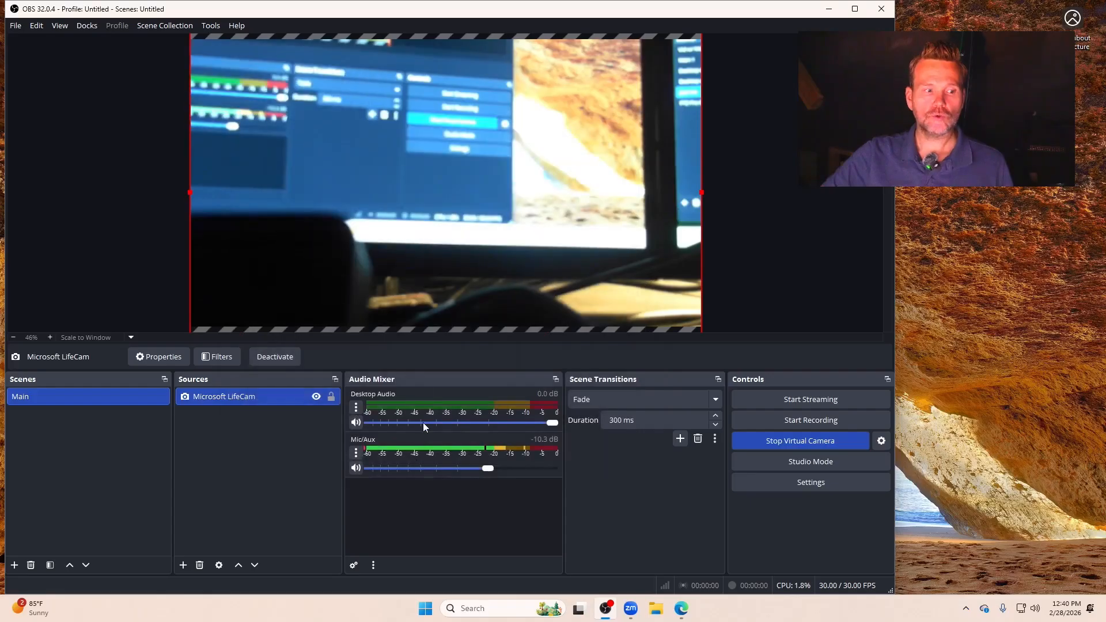
click(356, 424)
click(356, 468)
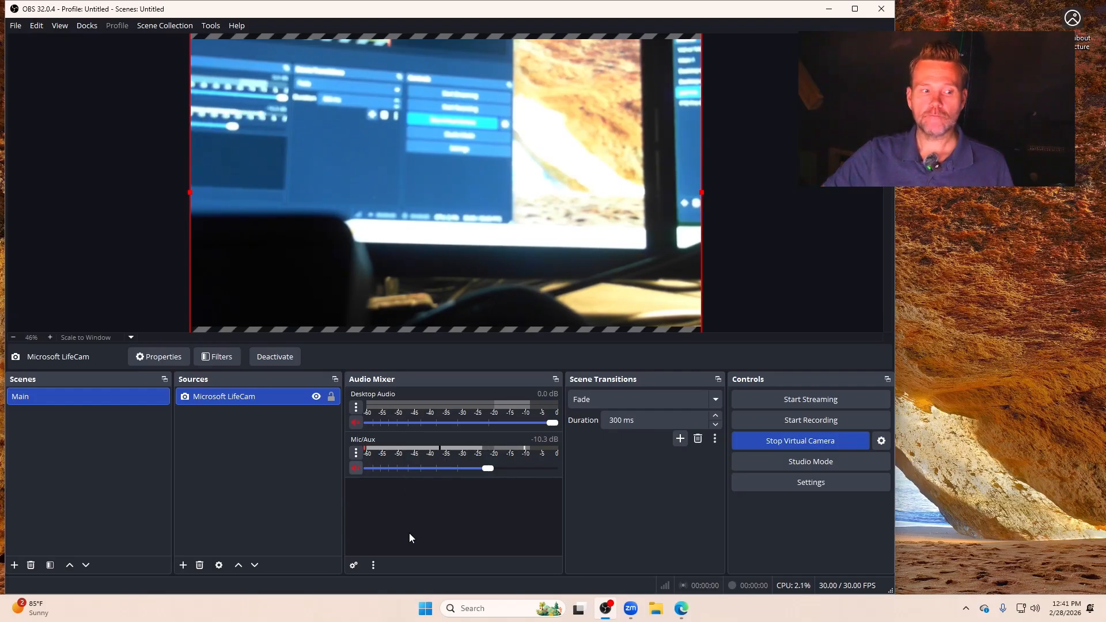
Step: Add a new Audio Input Capture source named "LifeCam Mic" to the Main scene
click(182, 565)
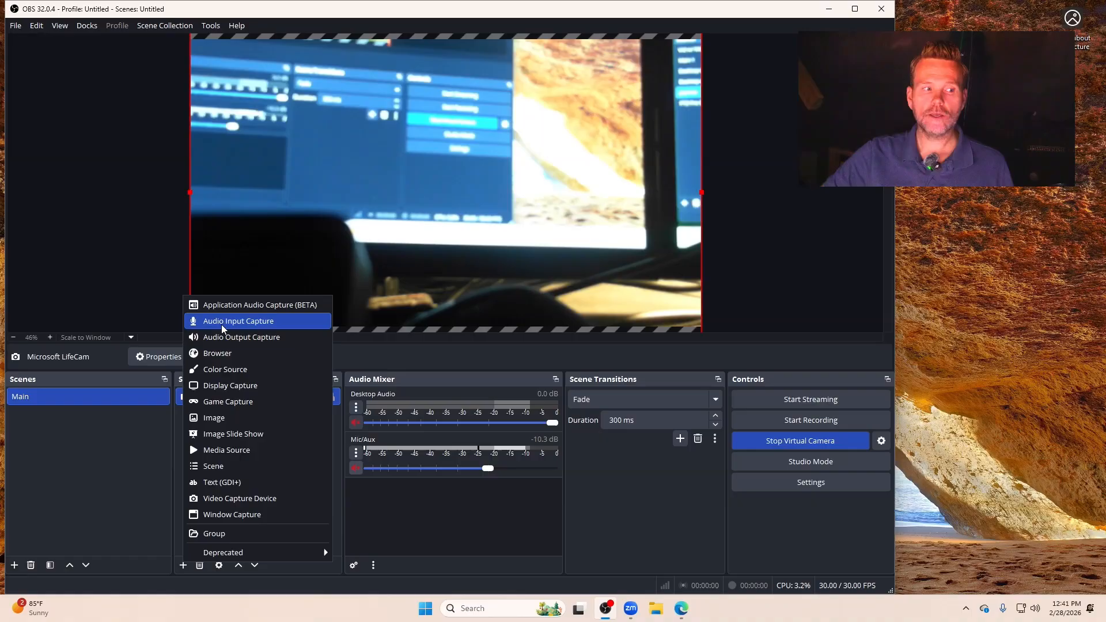
click(251, 326)
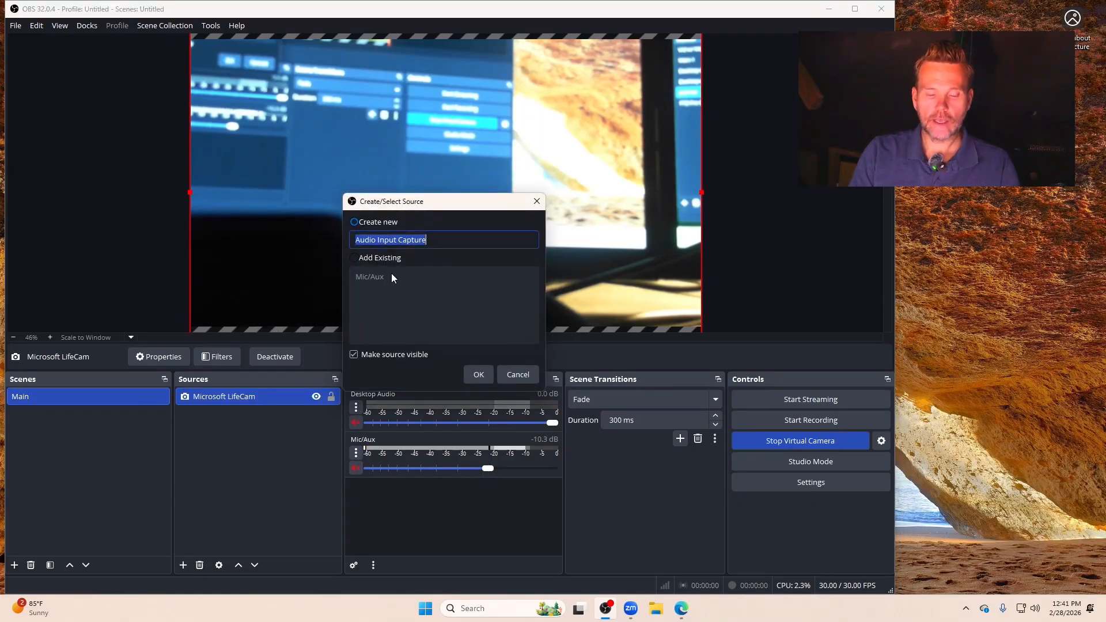
text(LifeCam Mic)
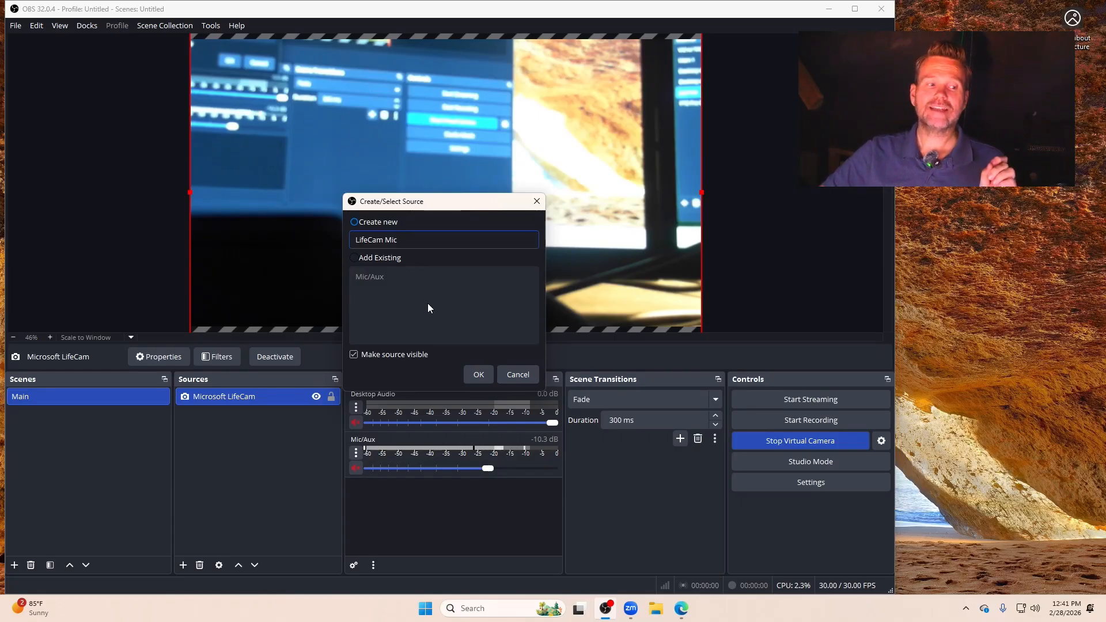
click(476, 374)
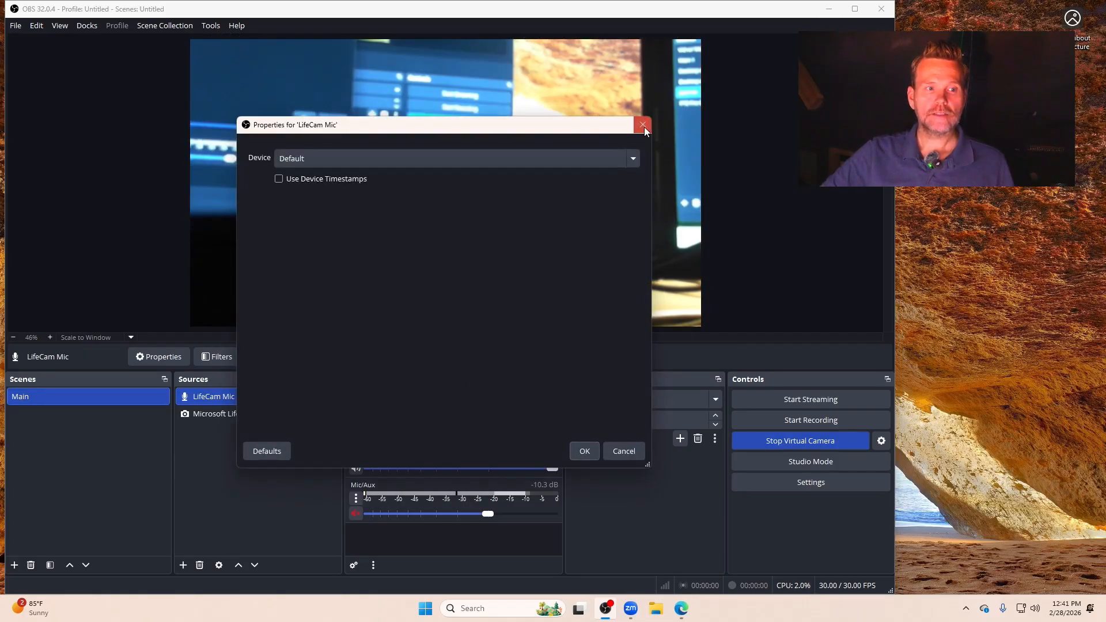
Step: Set the LifeCam Mic device to Desktop Microphone (Microsoft® LifeCam Studio(TM)) and lower its volume to about -10.0 dB
click(633, 159)
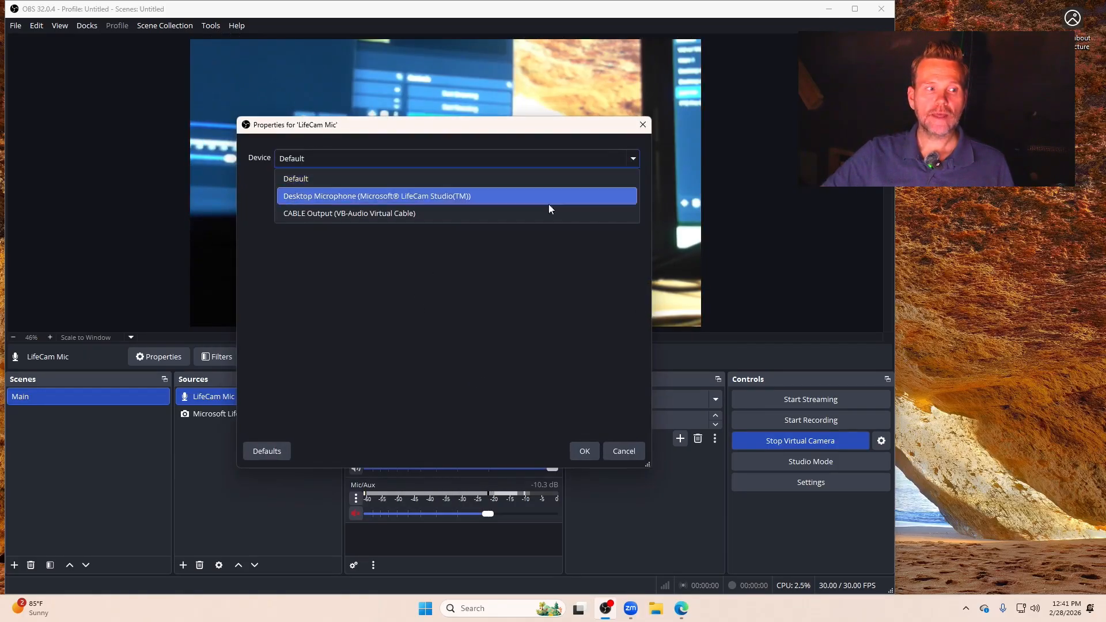
click(346, 198)
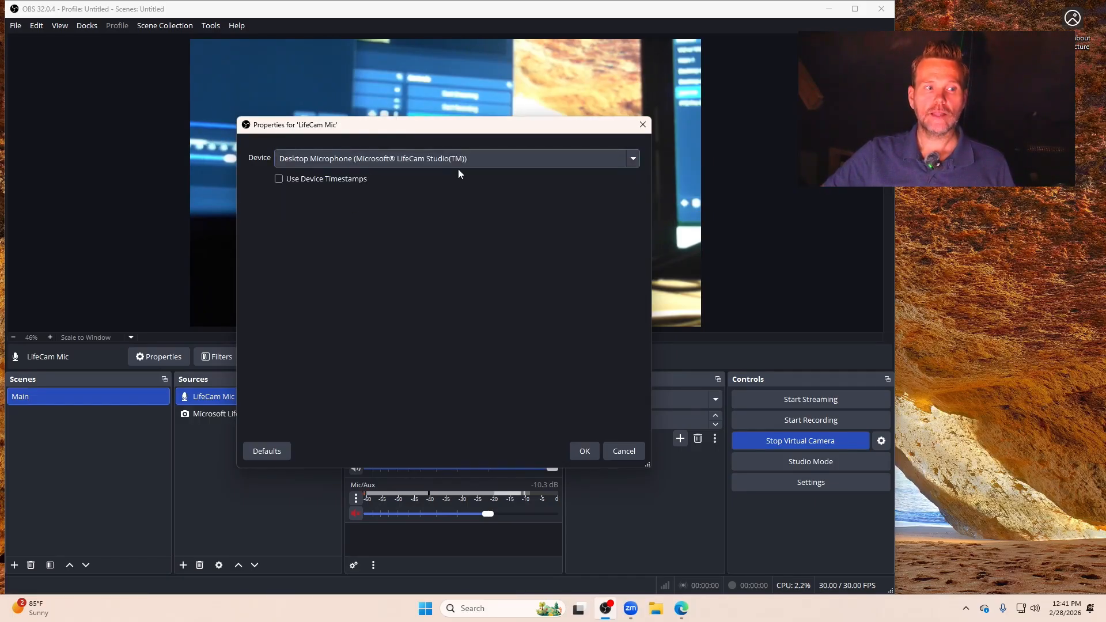
click(582, 452)
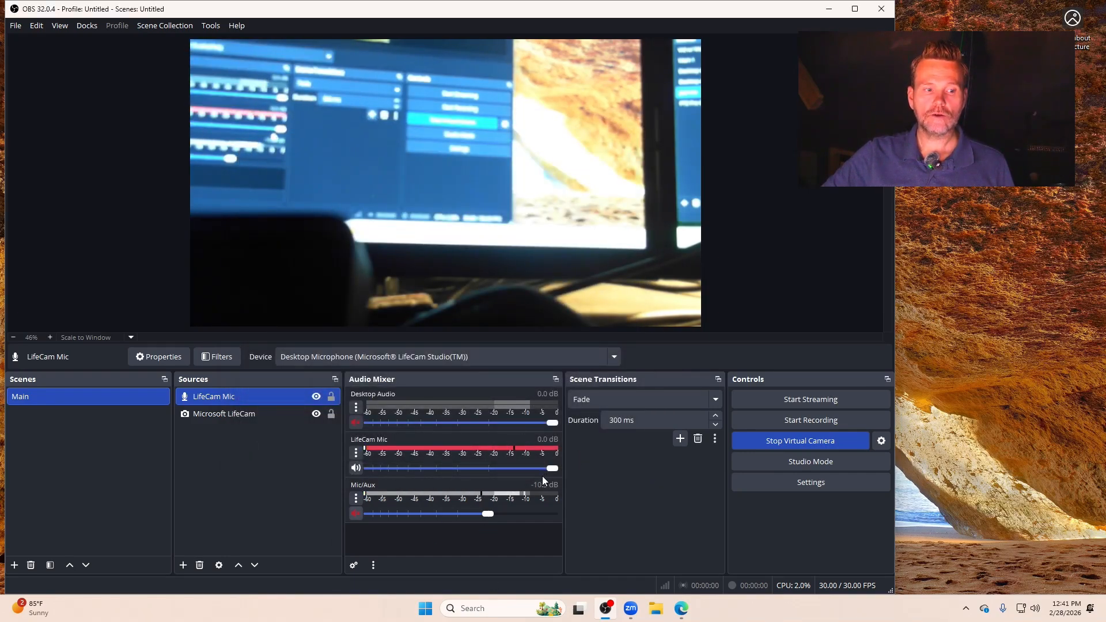
drag(551, 469, 489, 468)
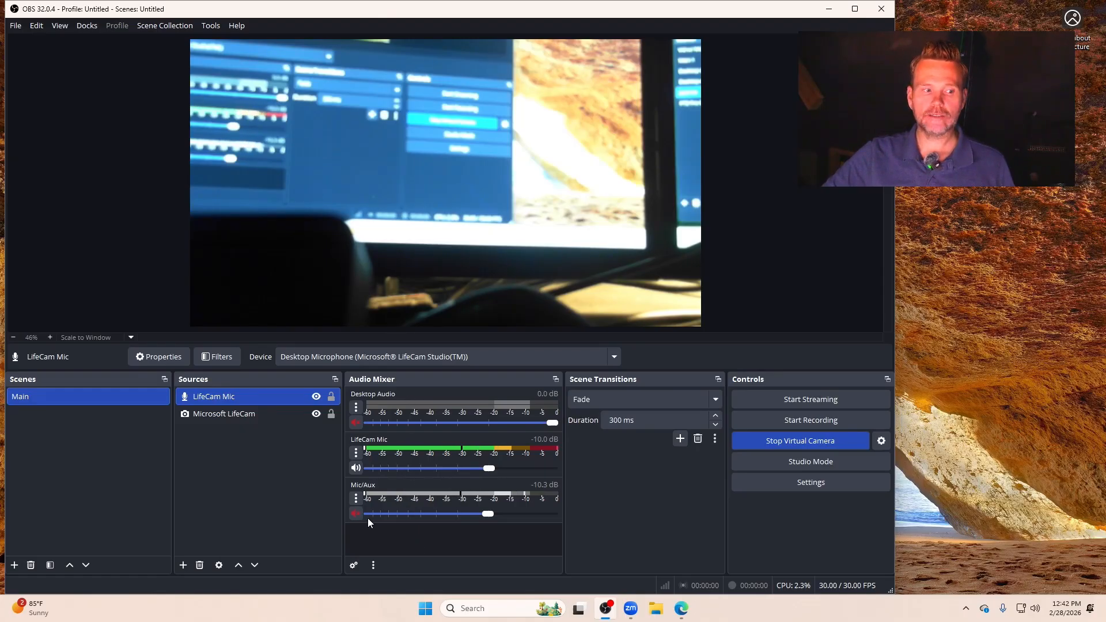
Step: Hide the Mic/Aux and Desktop Audio channels in the audio mixer, and unhide all mixer channels again
click(356, 500)
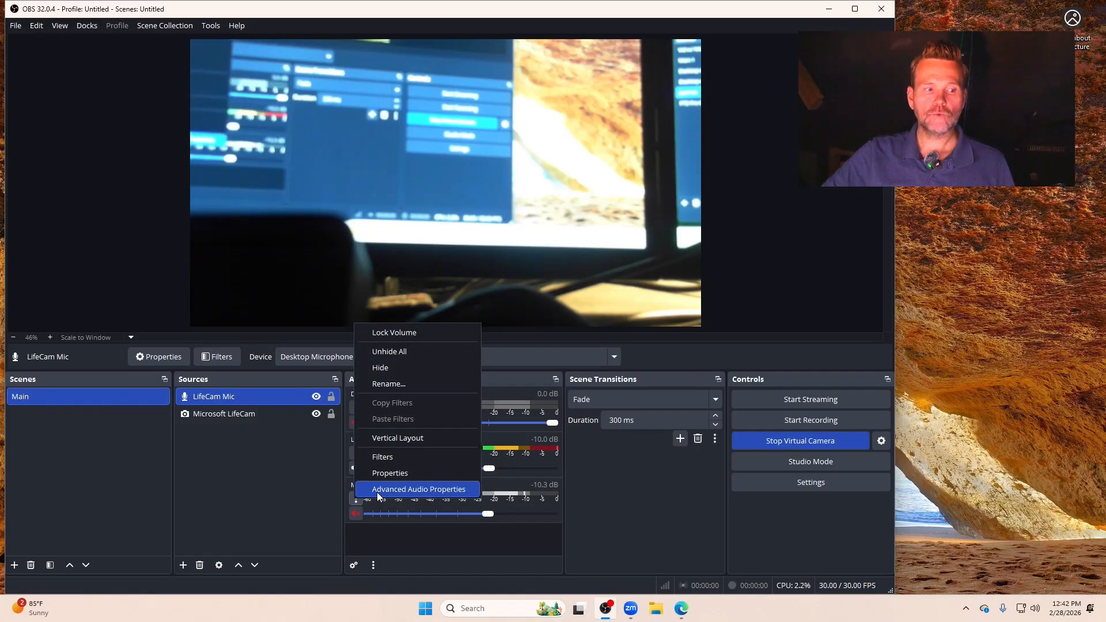
click(382, 369)
click(356, 406)
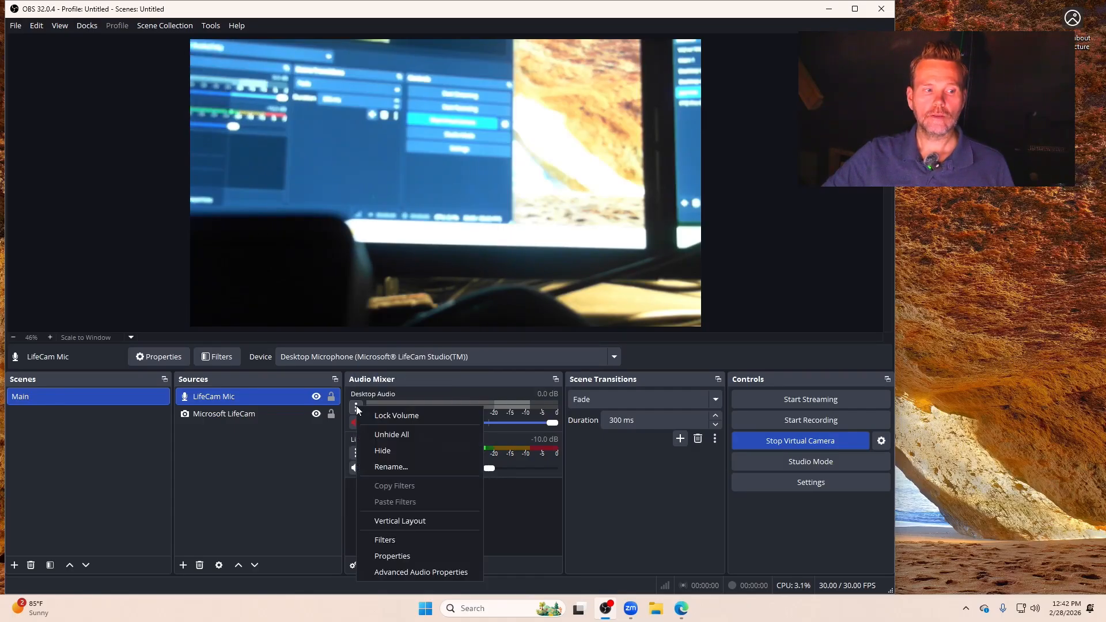
click(380, 450)
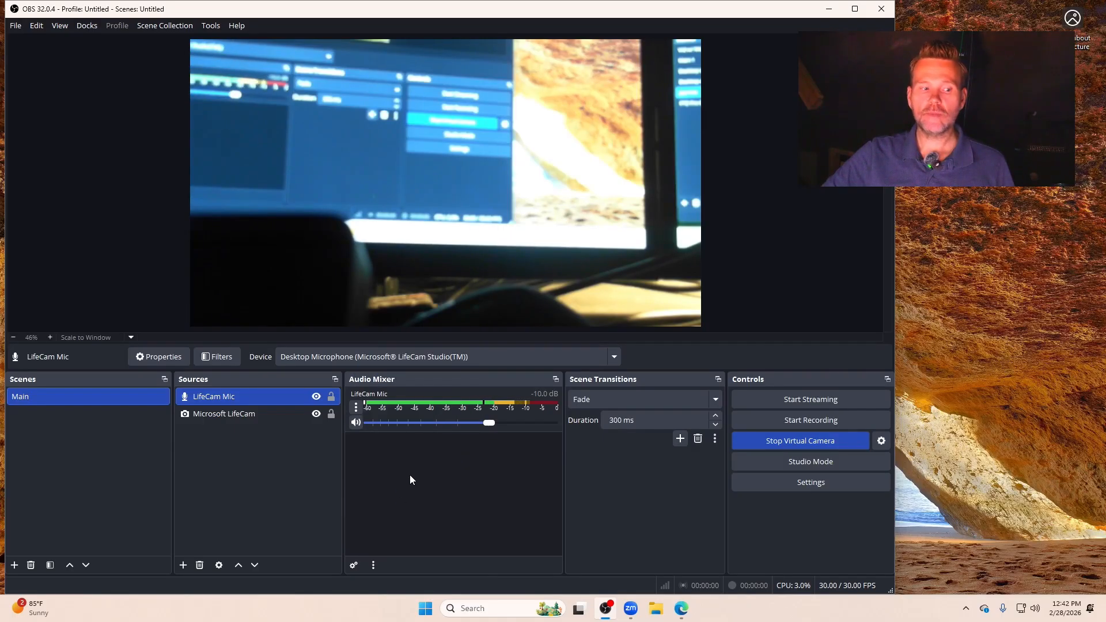
click(373, 566)
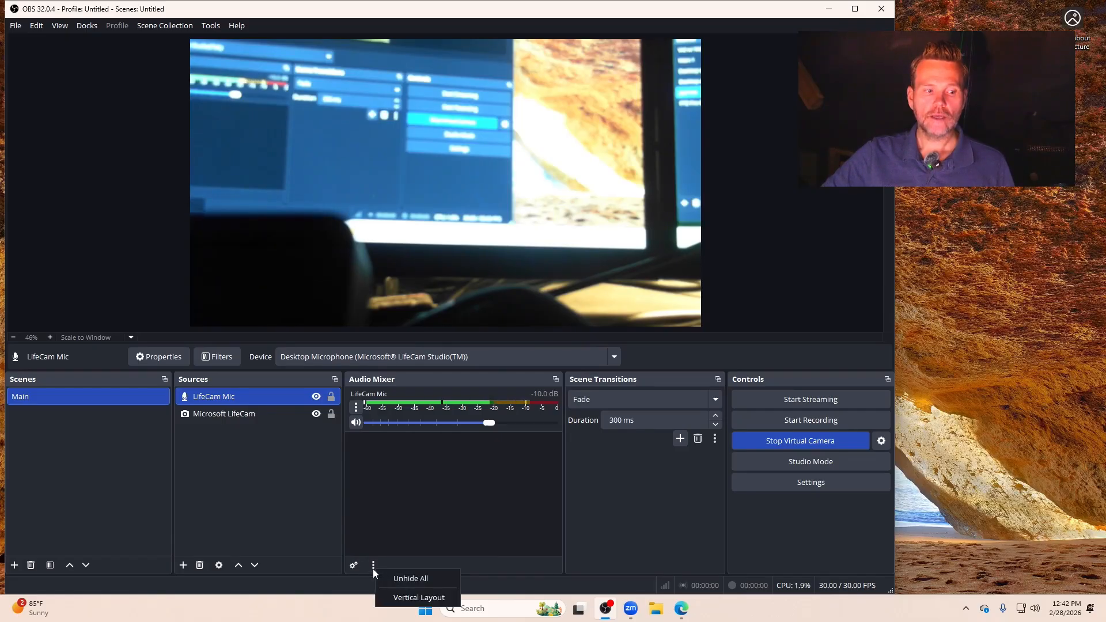
click(388, 576)
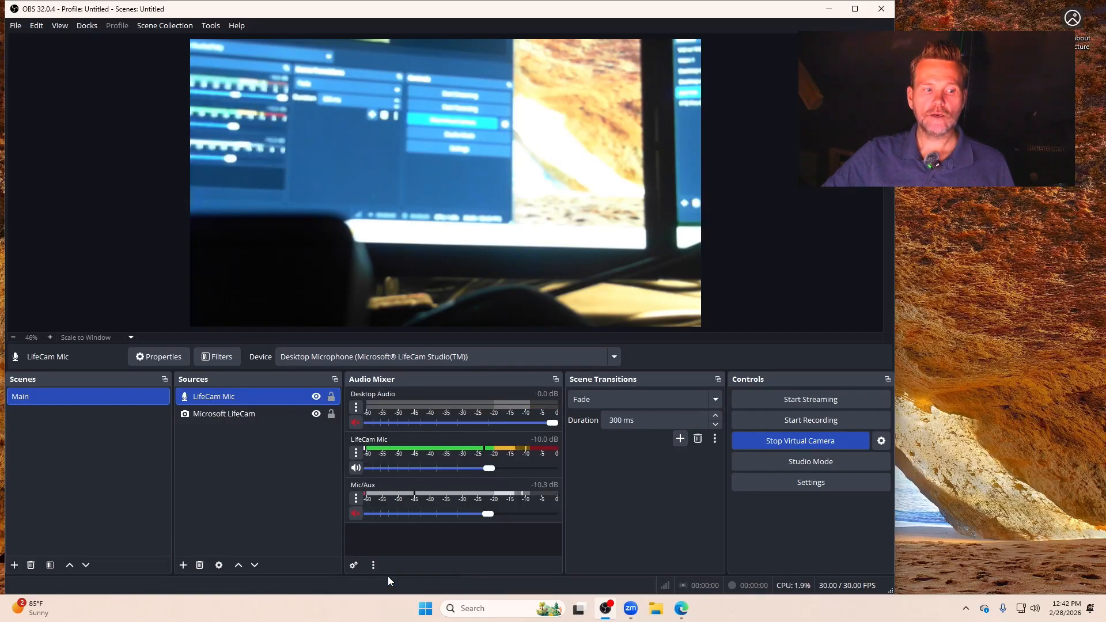
Step: Hide the Mic/Aux channel in the audio mixer and set its audio monitoring to Monitor Off
click(356, 499)
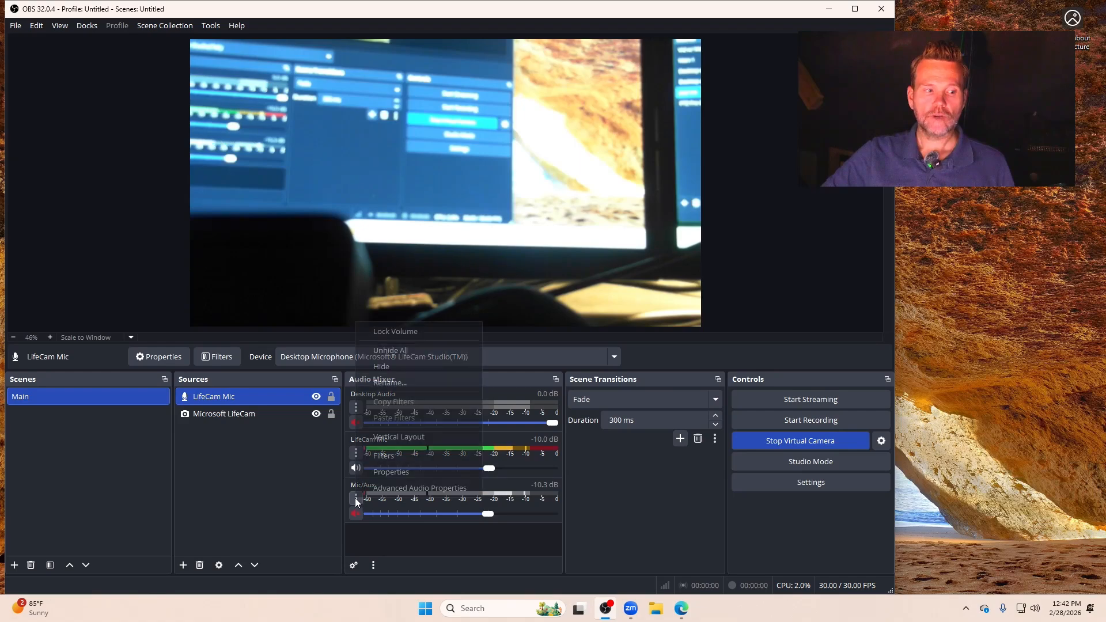
click(372, 367)
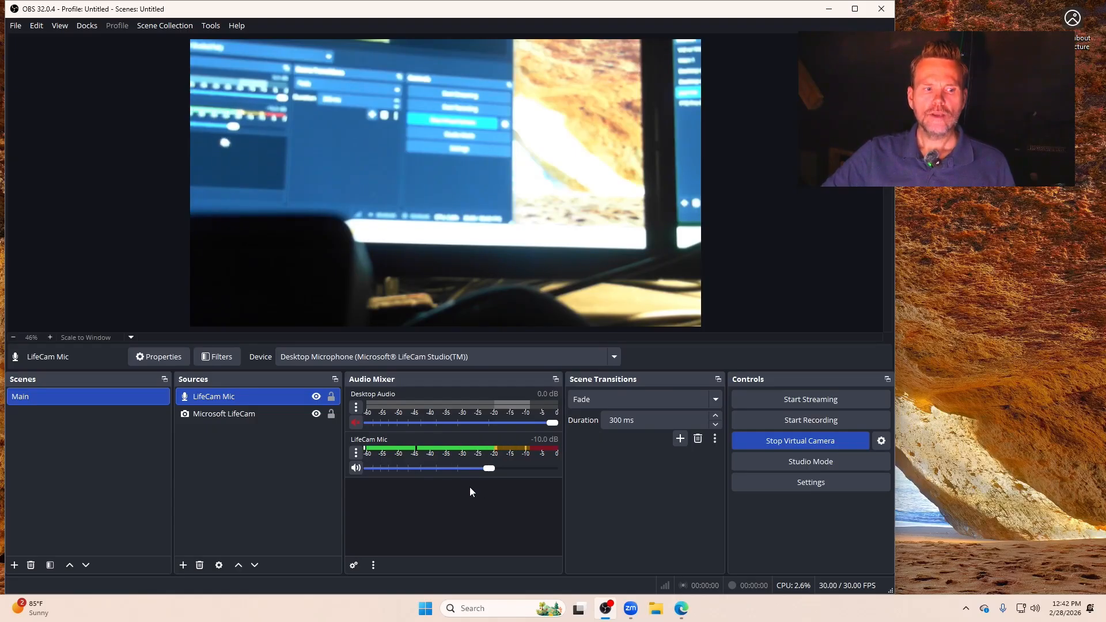
click(357, 566)
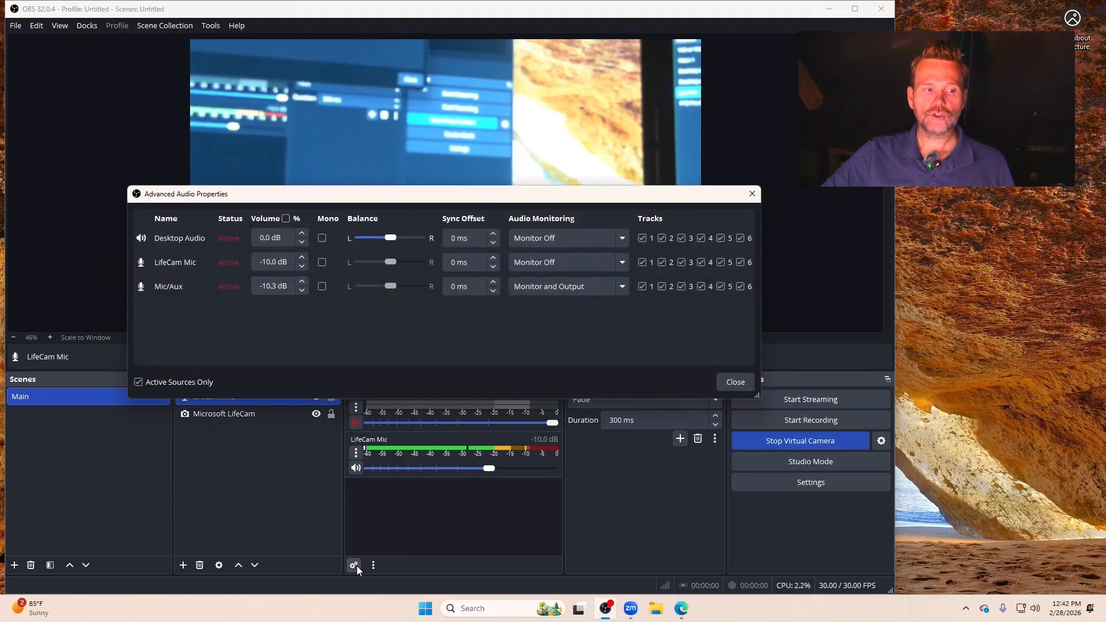
click(611, 286)
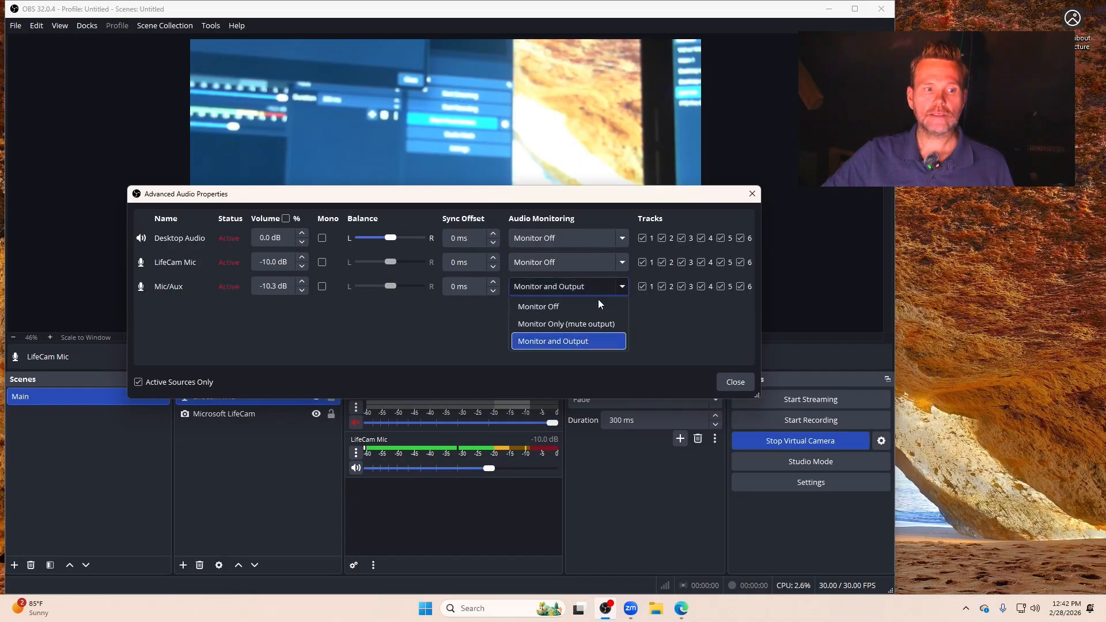
click(551, 307)
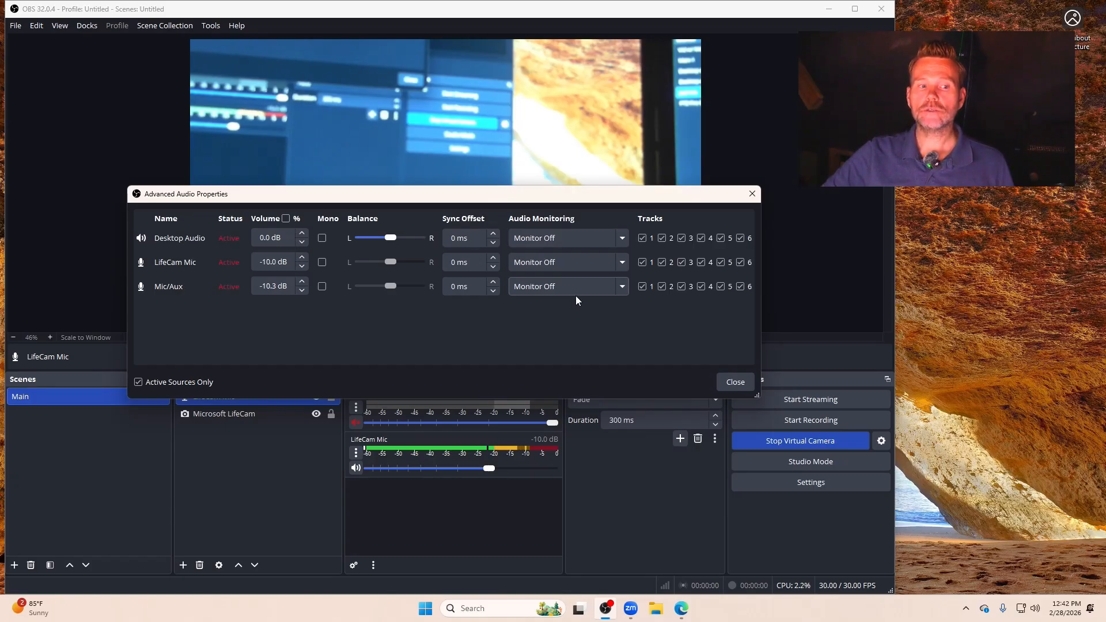
Step: Check the monitoring device in the OBS audio settings without changing it
click(792, 487)
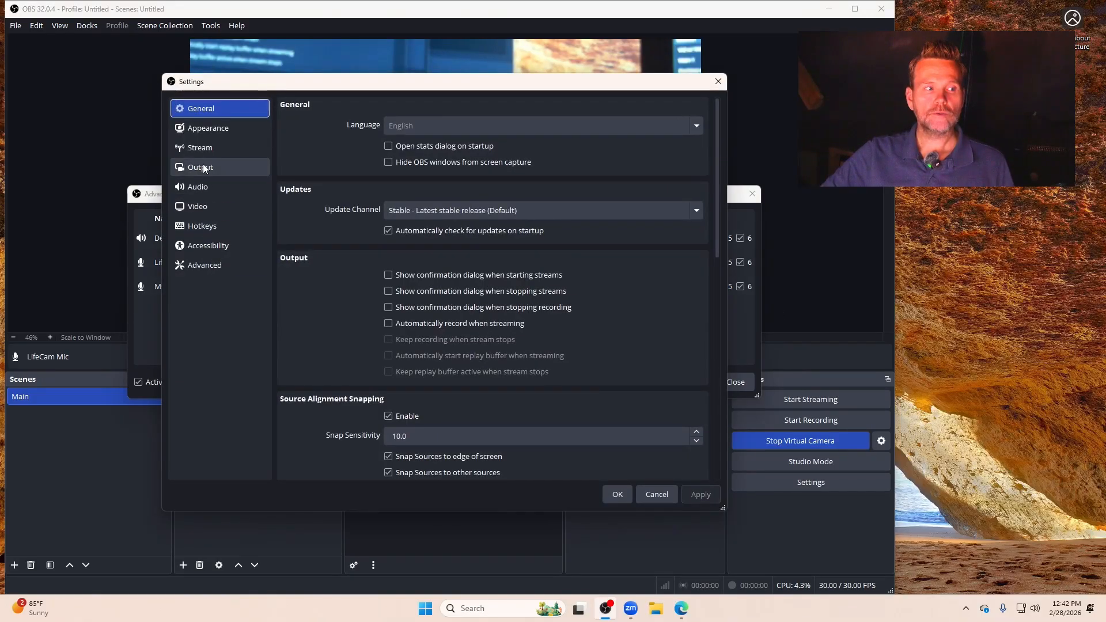
click(206, 198)
scroll(319, 347, down, 3)
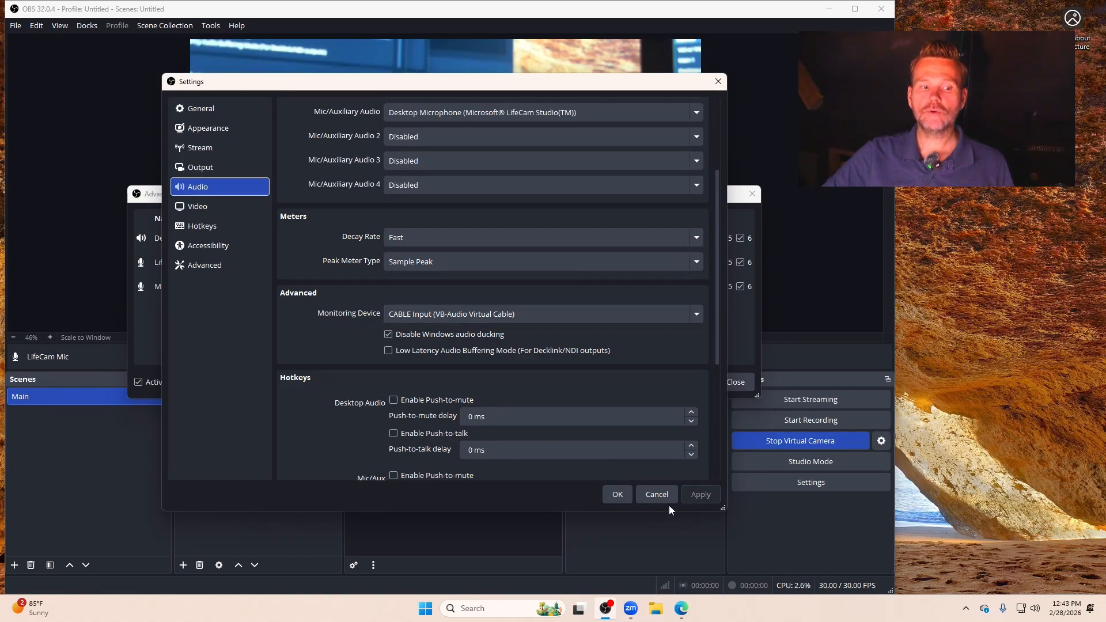
click(717, 82)
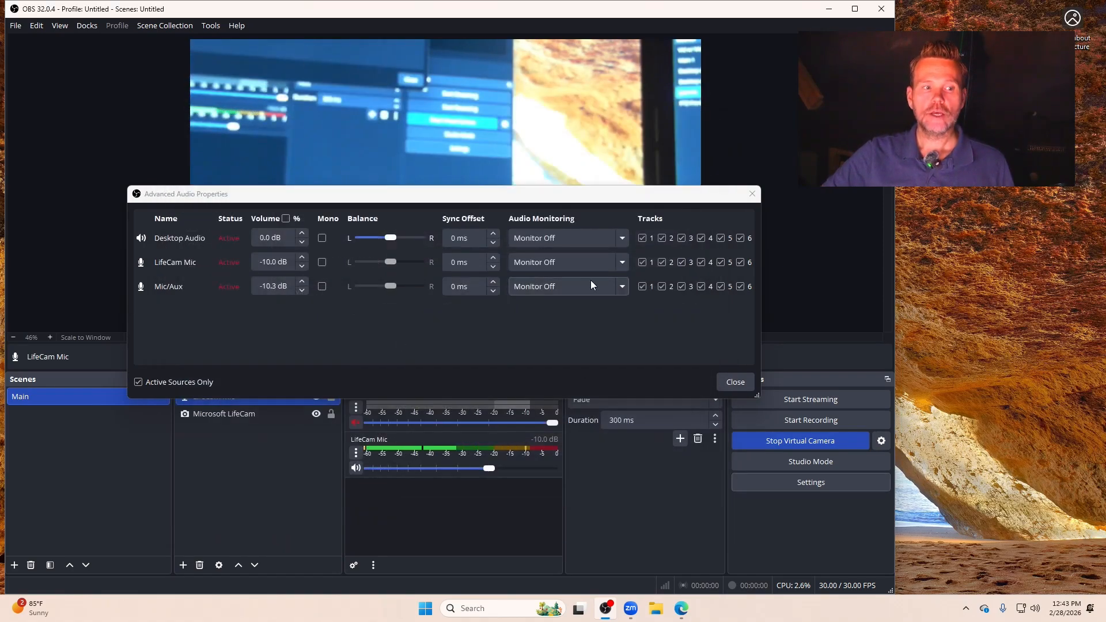
Step: Set the LifeCam Mic audio monitoring to Monitor and Output and close the advanced audio properties
click(538, 262)
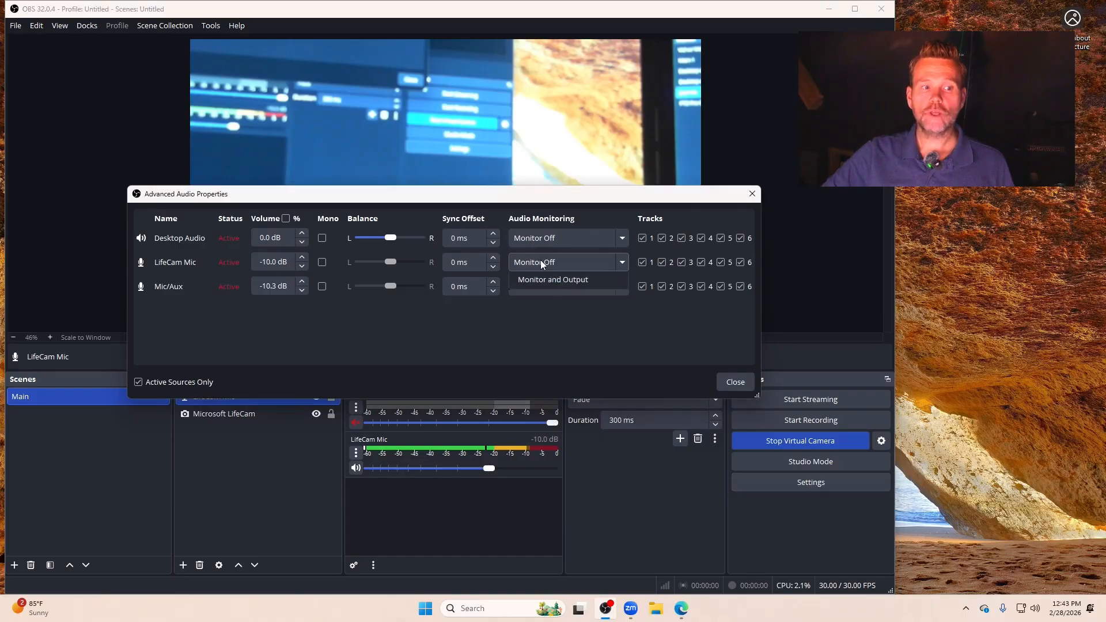
click(559, 318)
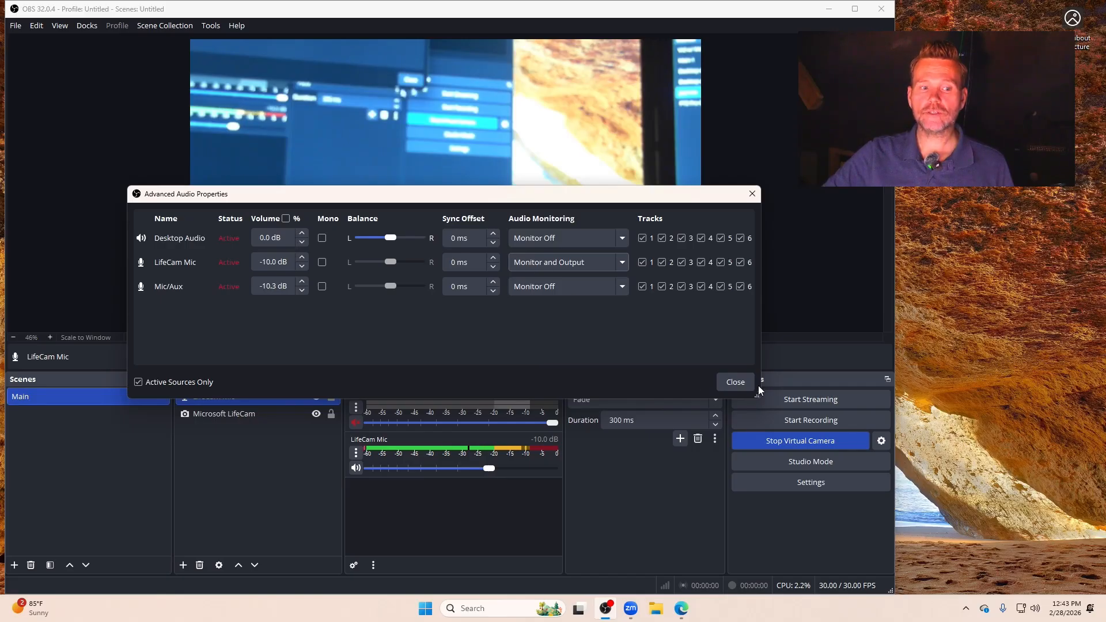
click(723, 386)
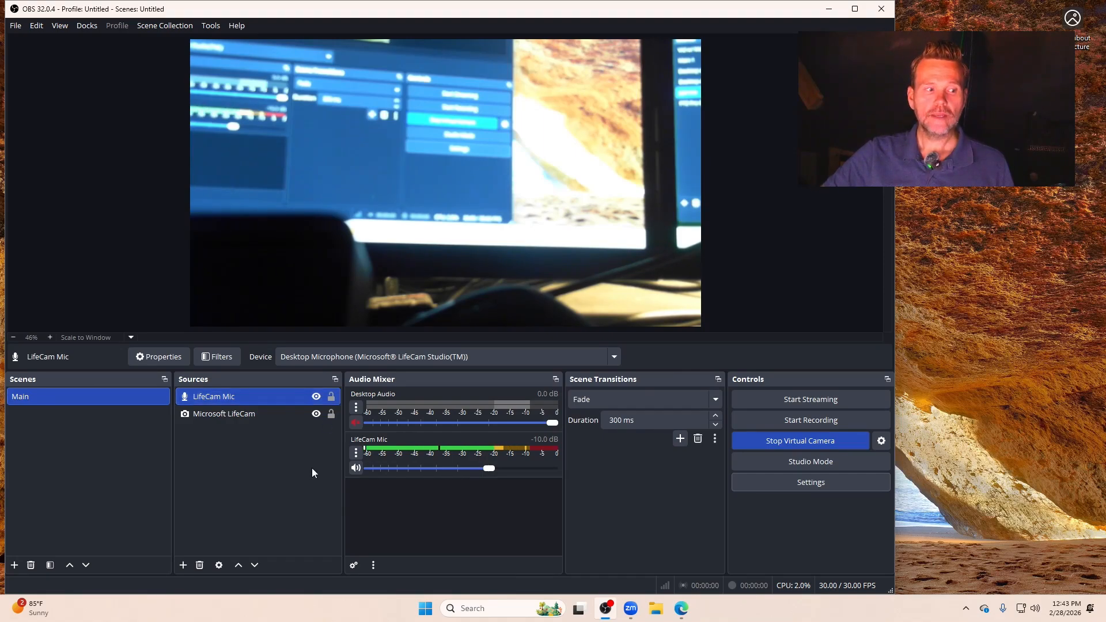
Step: Select the two sources alternately, and hide and show Microsoft LifeCam and LifeCam Mic in turn to test their visibility
click(242, 417)
click(235, 396)
click(240, 413)
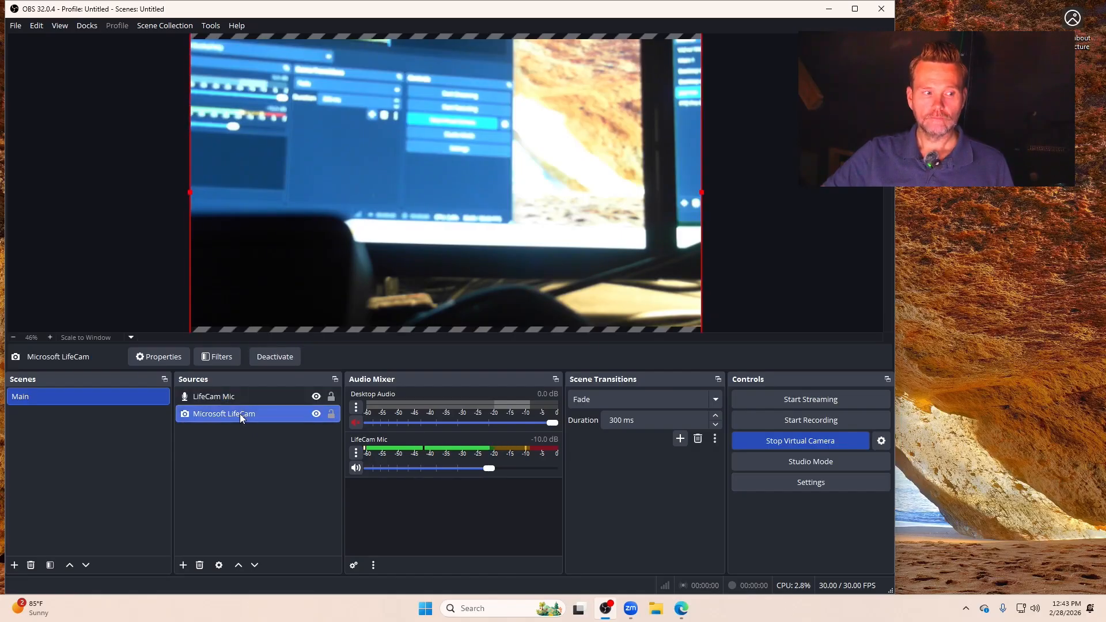
click(240, 400)
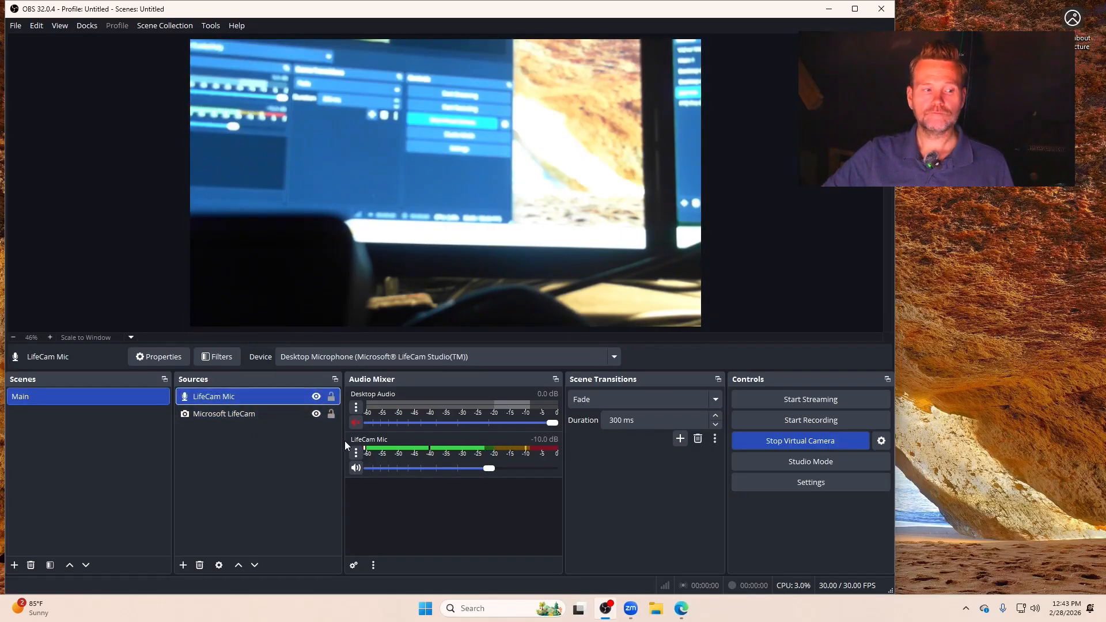
click(316, 414)
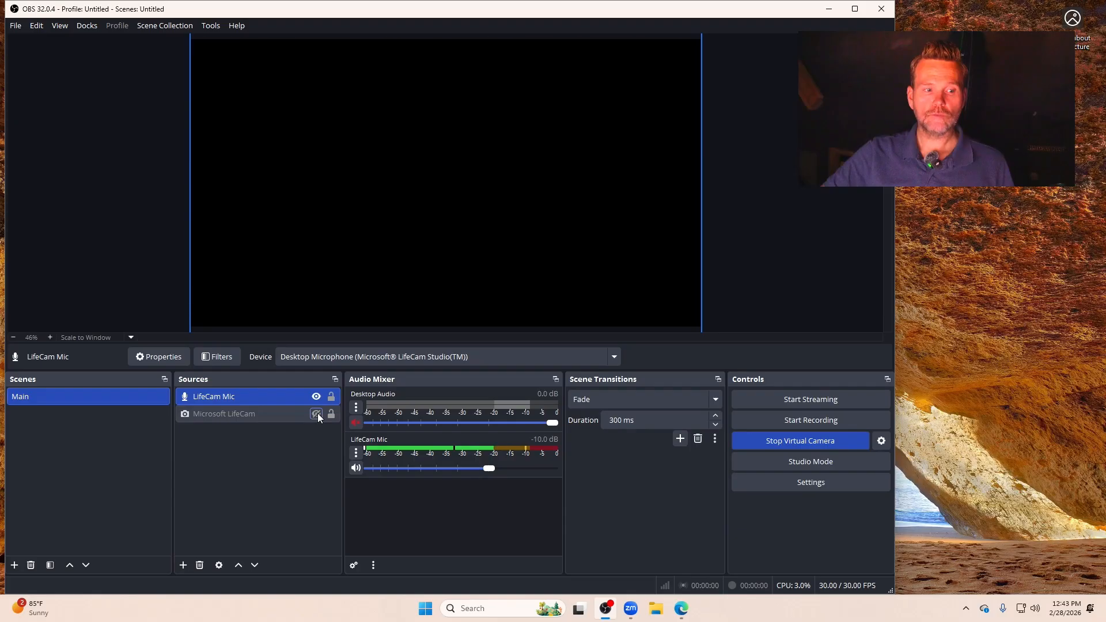
click(316, 413)
click(317, 397)
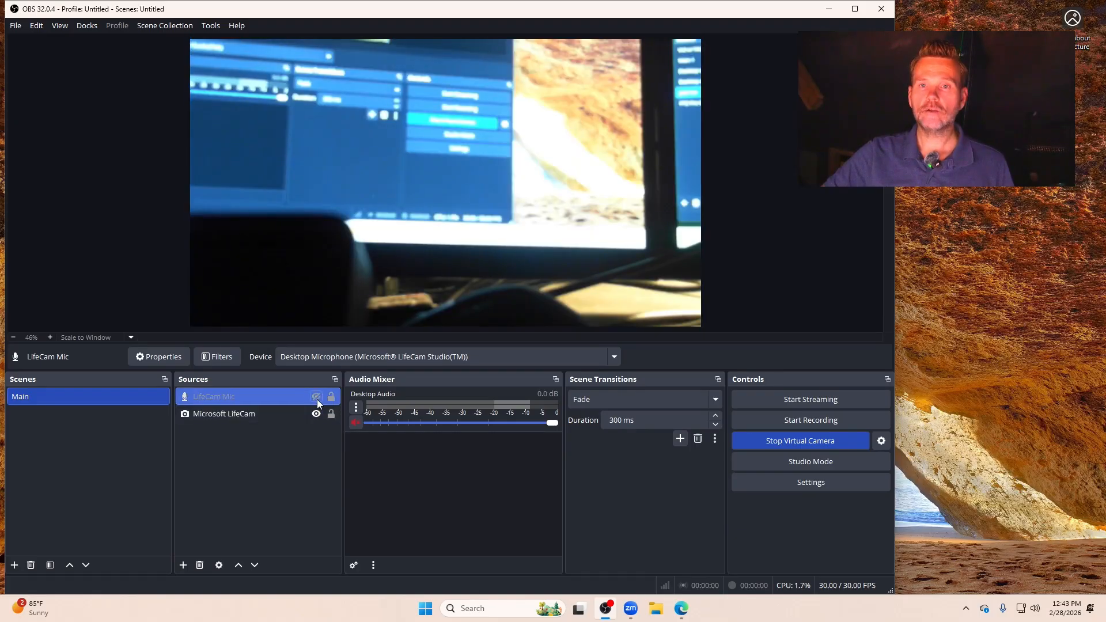
click(316, 399)
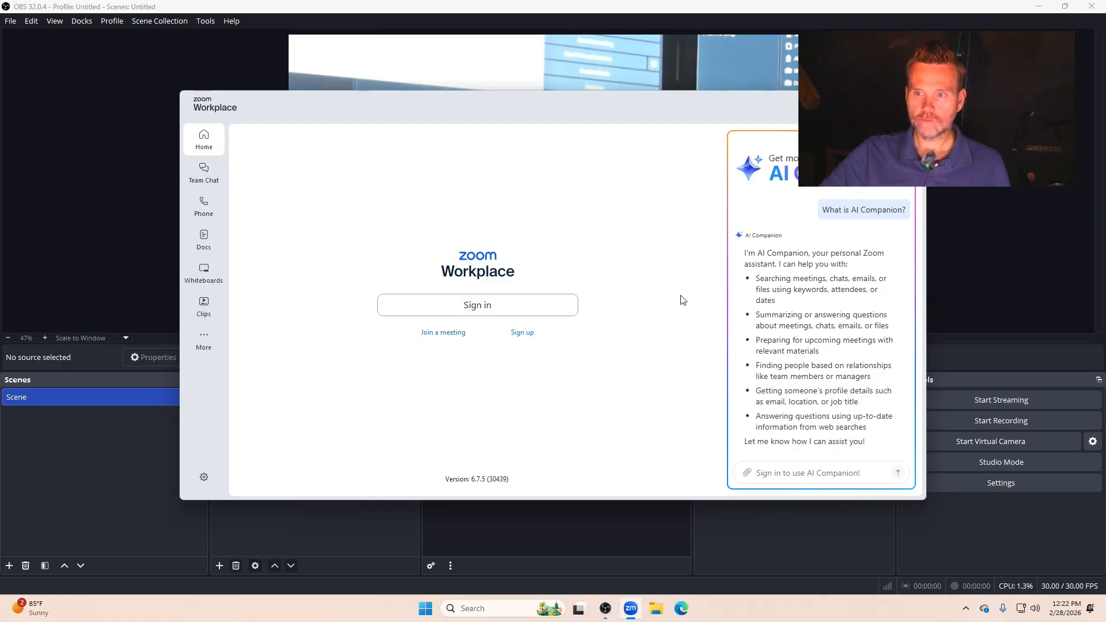
Step: Switch to Zoom Workplace, sign in, and start the scheduled meeting "test" from its details
click(484, 312)
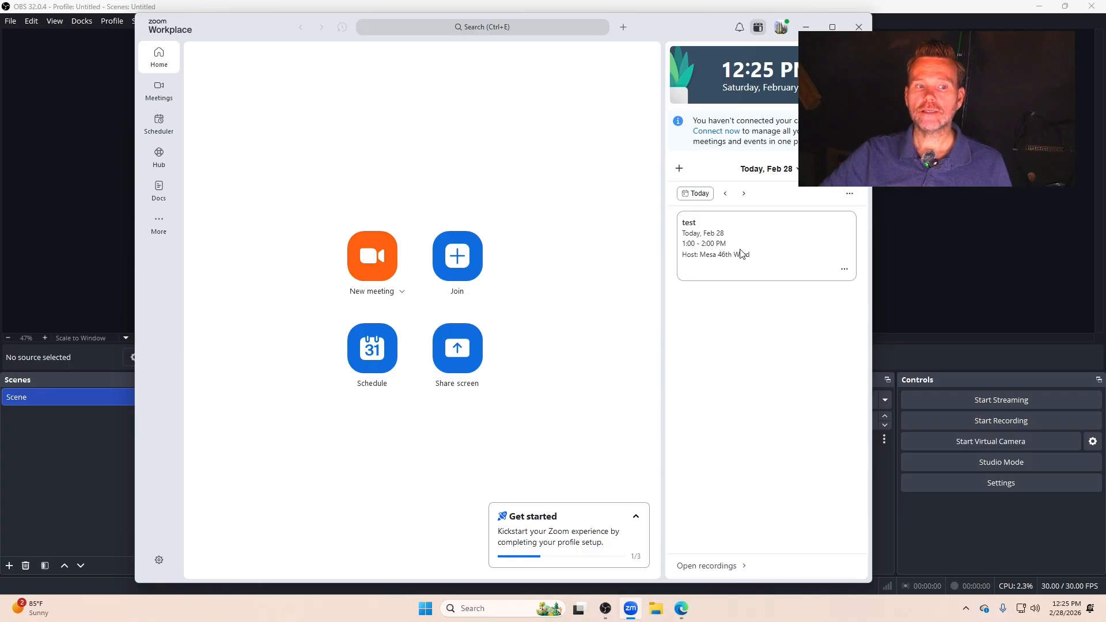
click(717, 234)
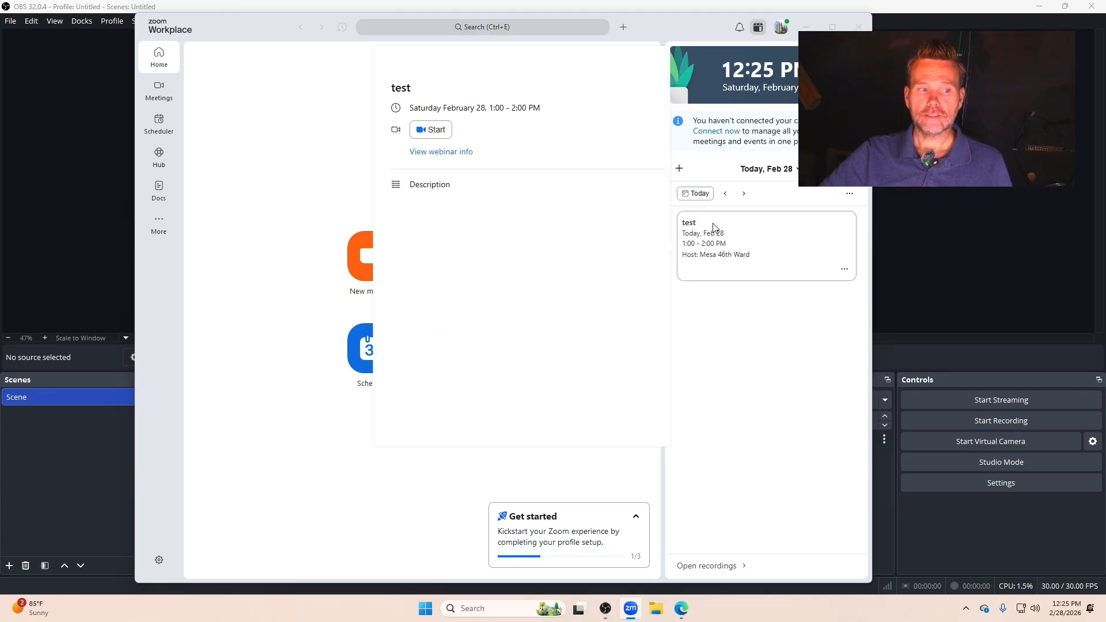
click(757, 325)
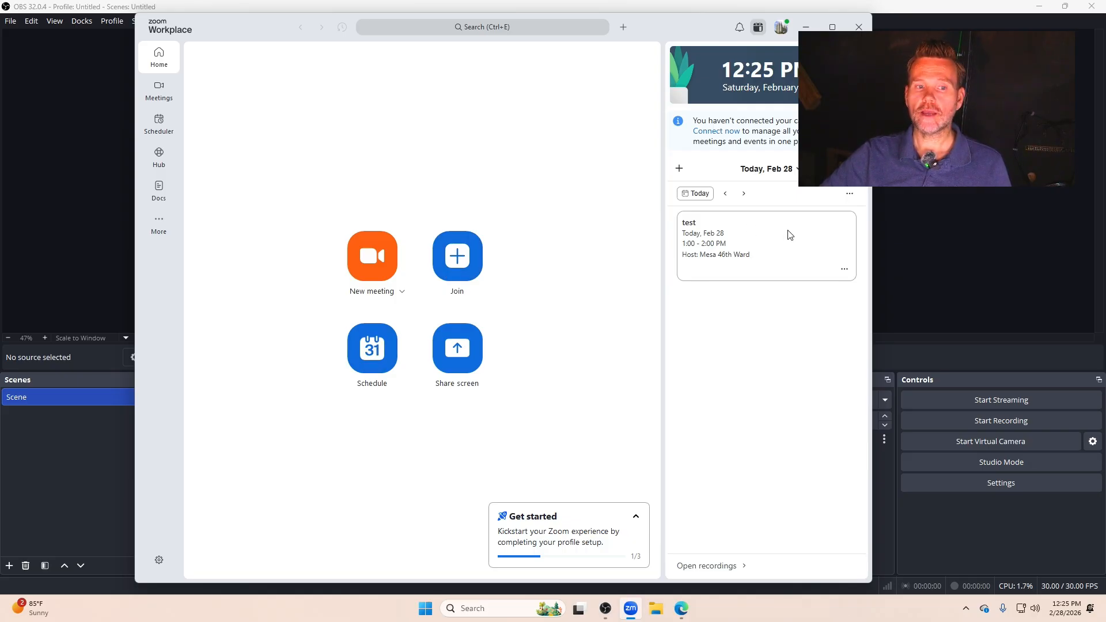
click(748, 243)
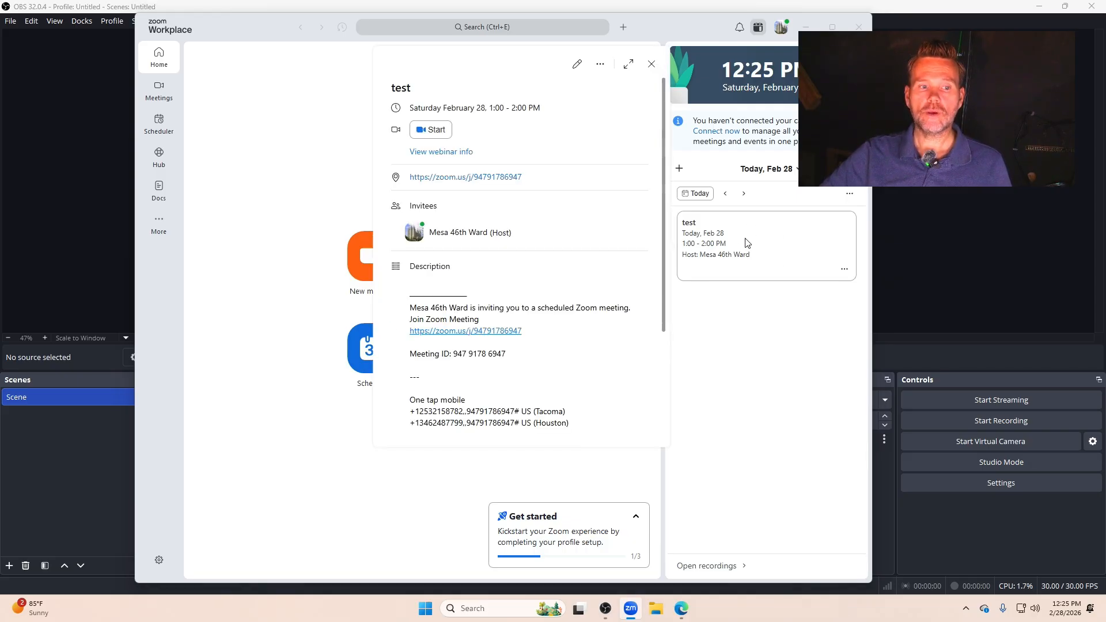
click(444, 131)
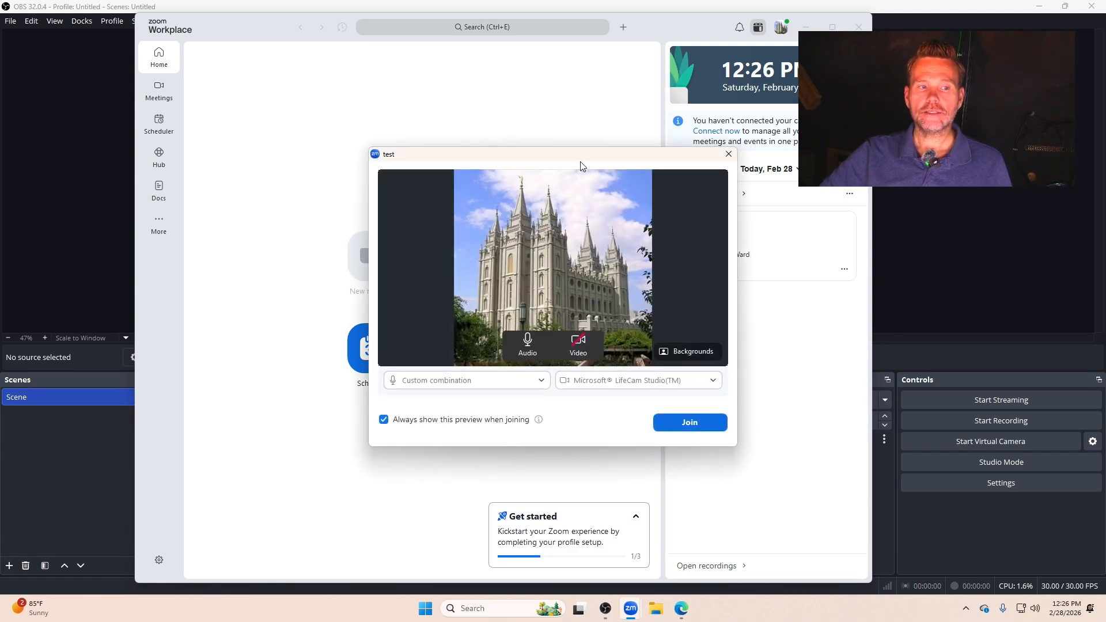
Step: Turn on the video in the meeting preview and choose OBS Virtual Camera as the camera
drag(581, 161, 547, 82)
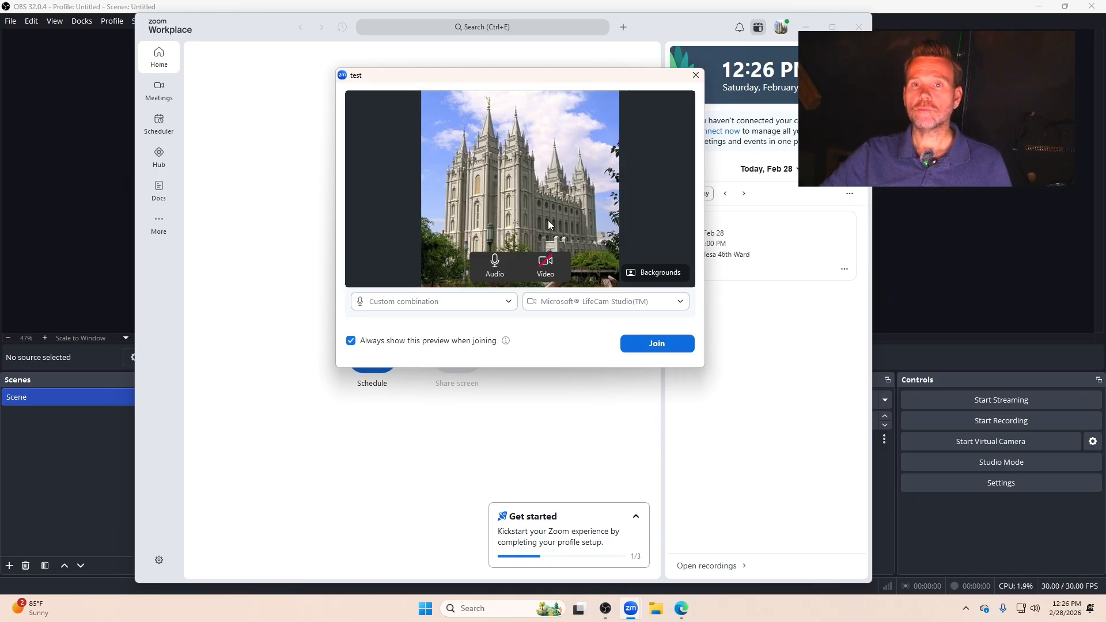
click(546, 265)
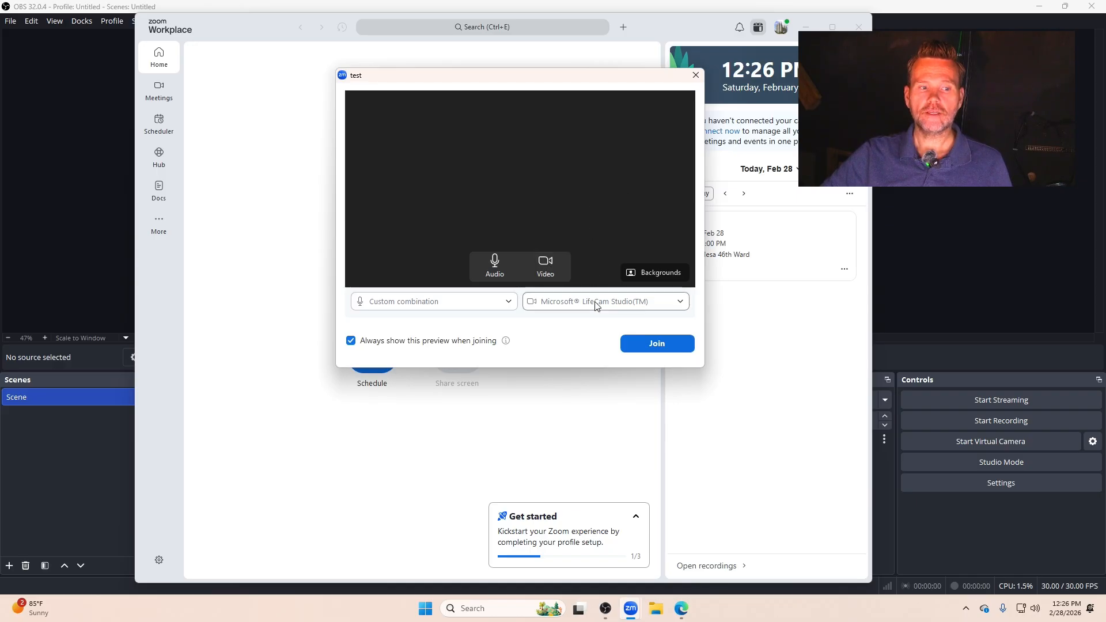
click(626, 303)
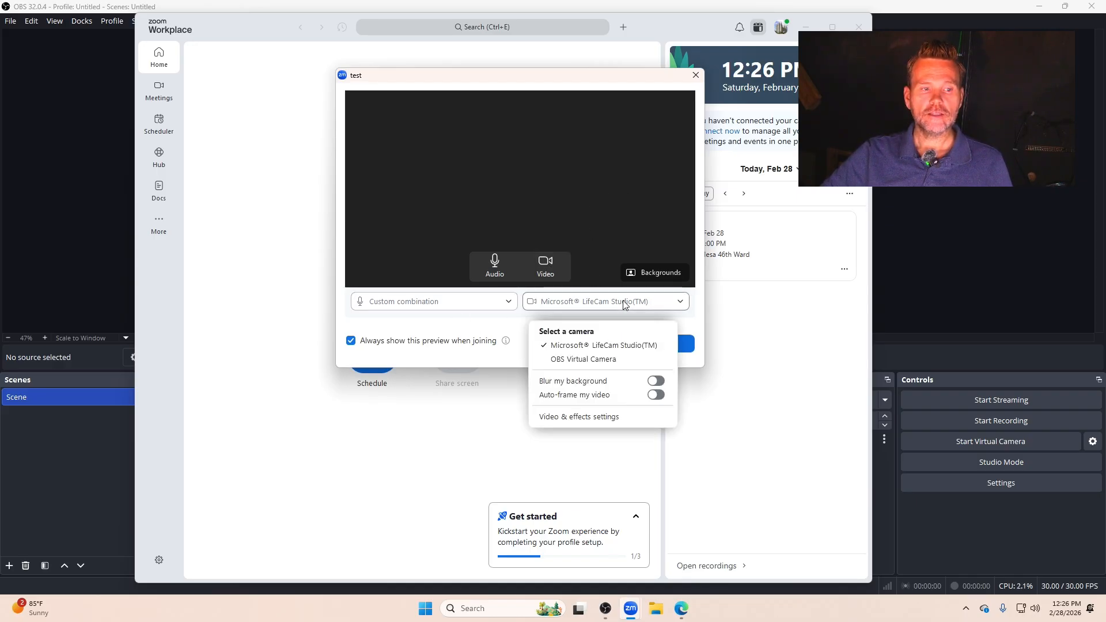
click(602, 348)
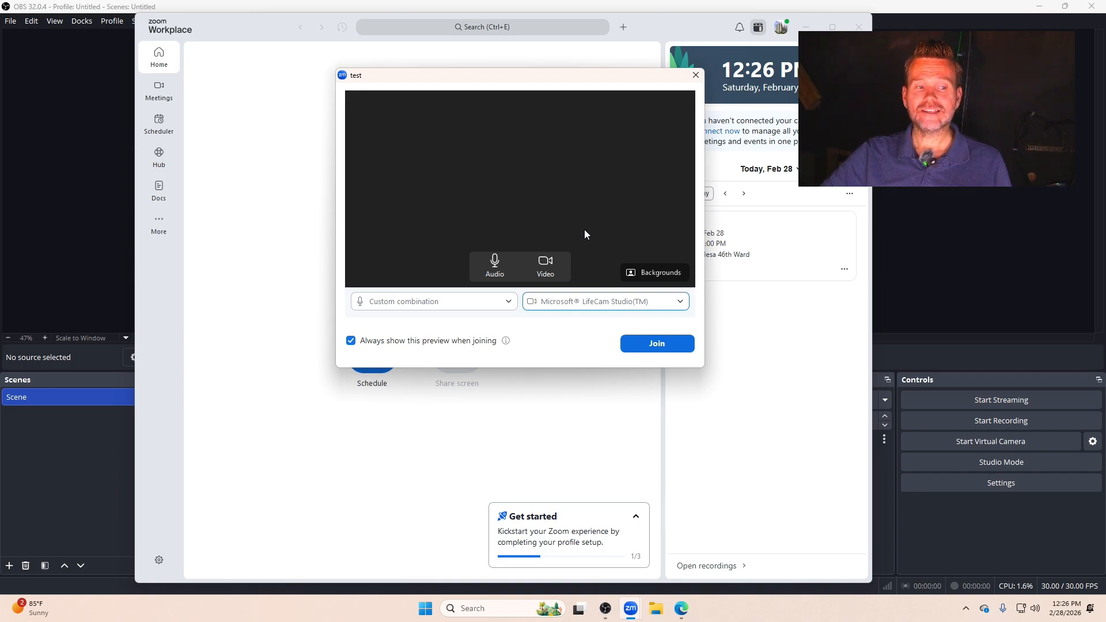
click(678, 303)
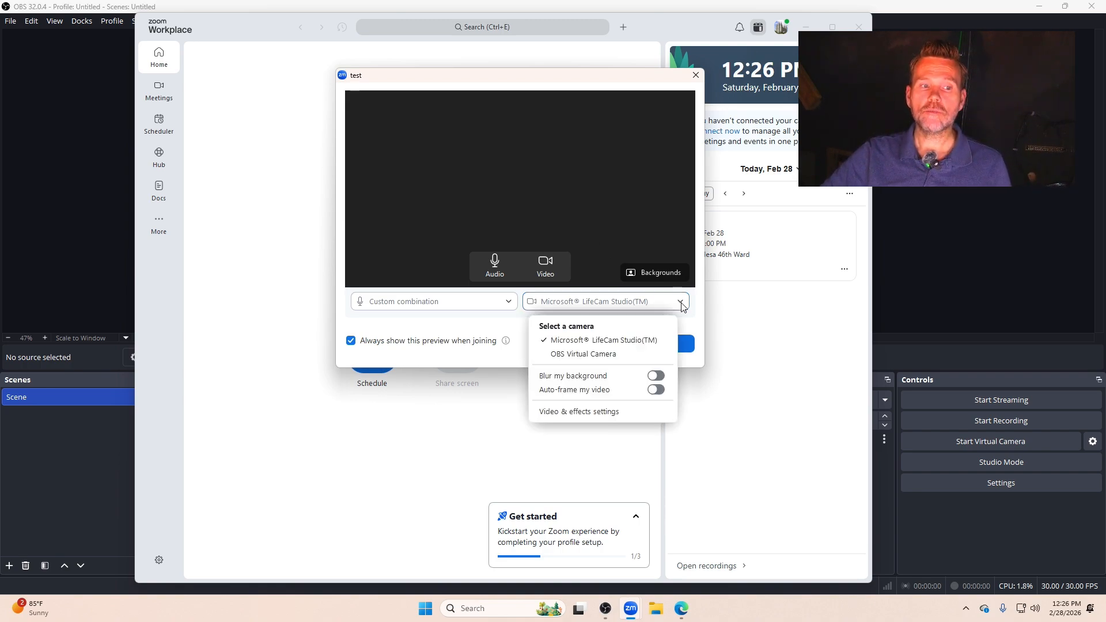
click(577, 355)
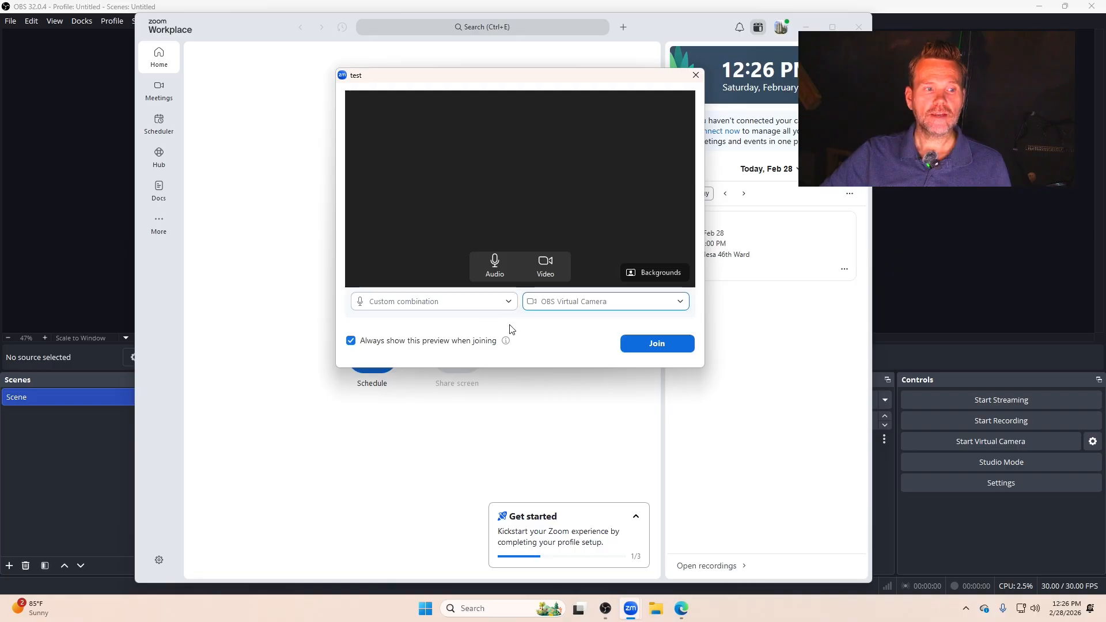
Step: Set the meeting microphone to CABLE Output (VB-Audio Virtual Cable) and verify the selection
click(505, 307)
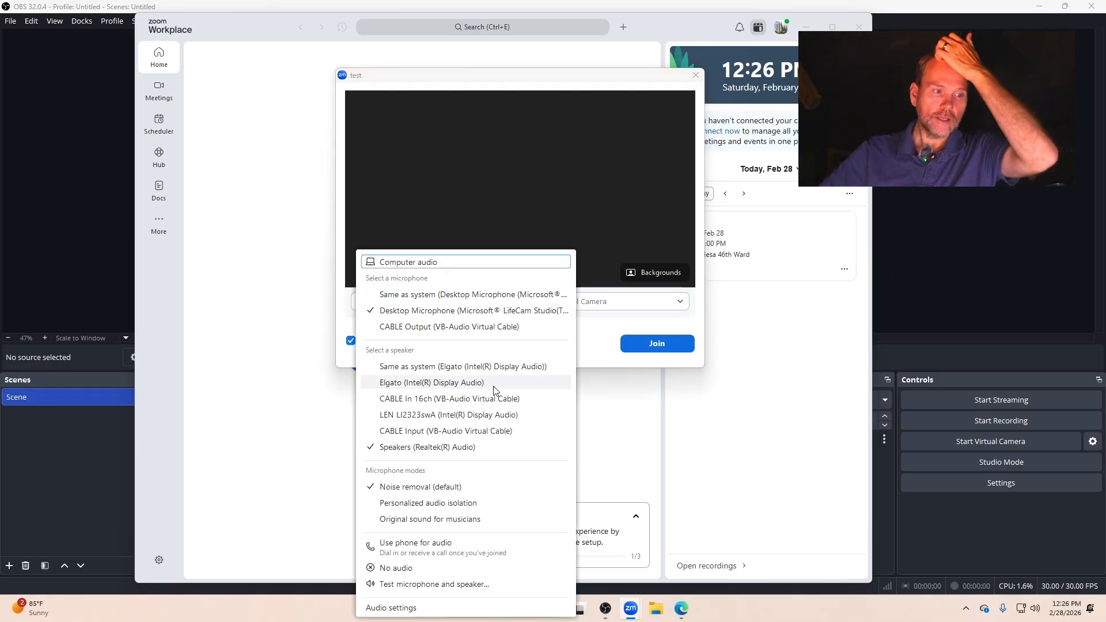
click(430, 329)
click(443, 302)
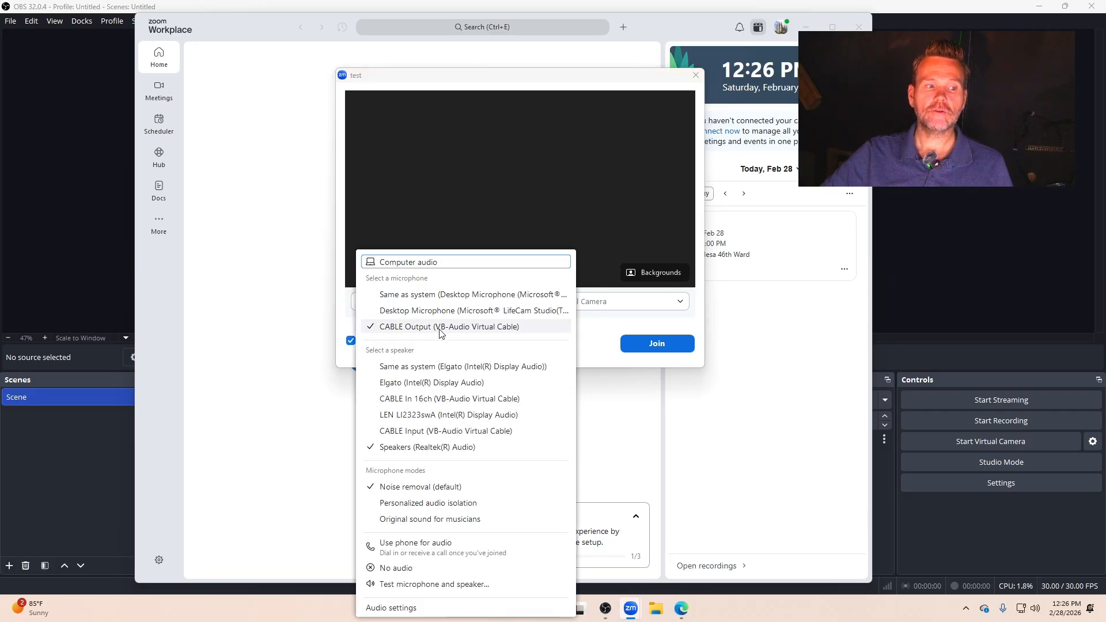
click(495, 332)
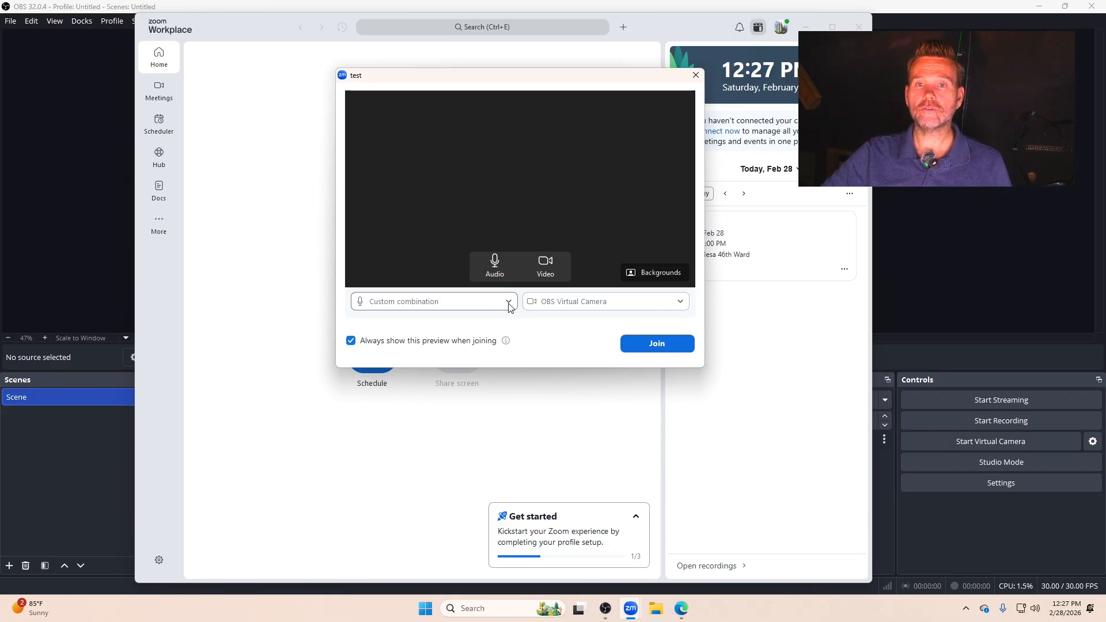
Step: Join the "test" meeting and turn on the video
click(657, 346)
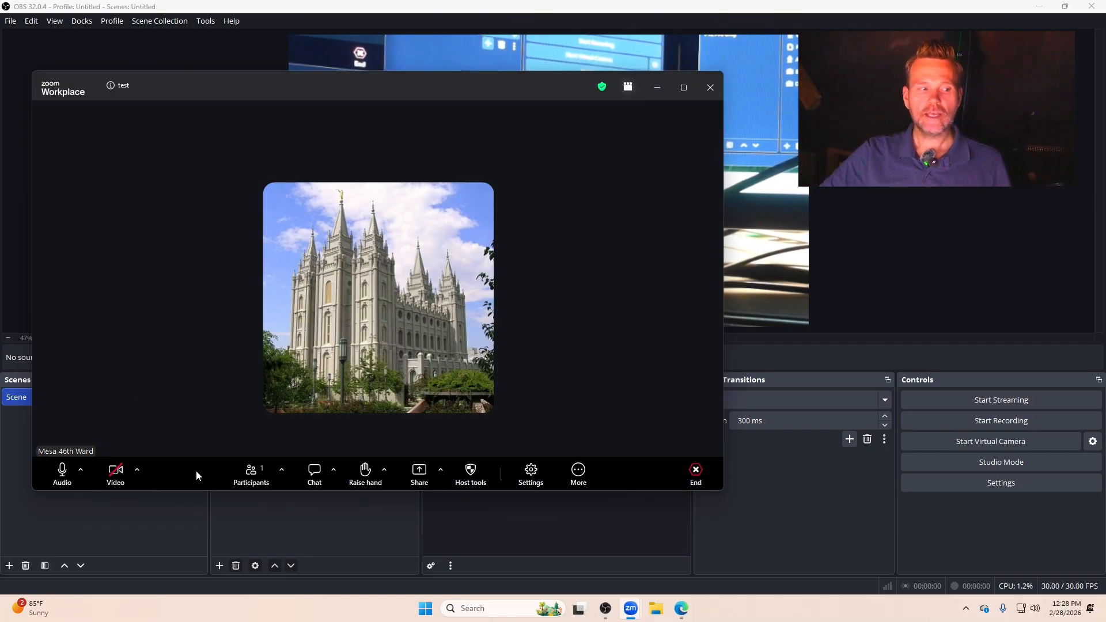
click(116, 473)
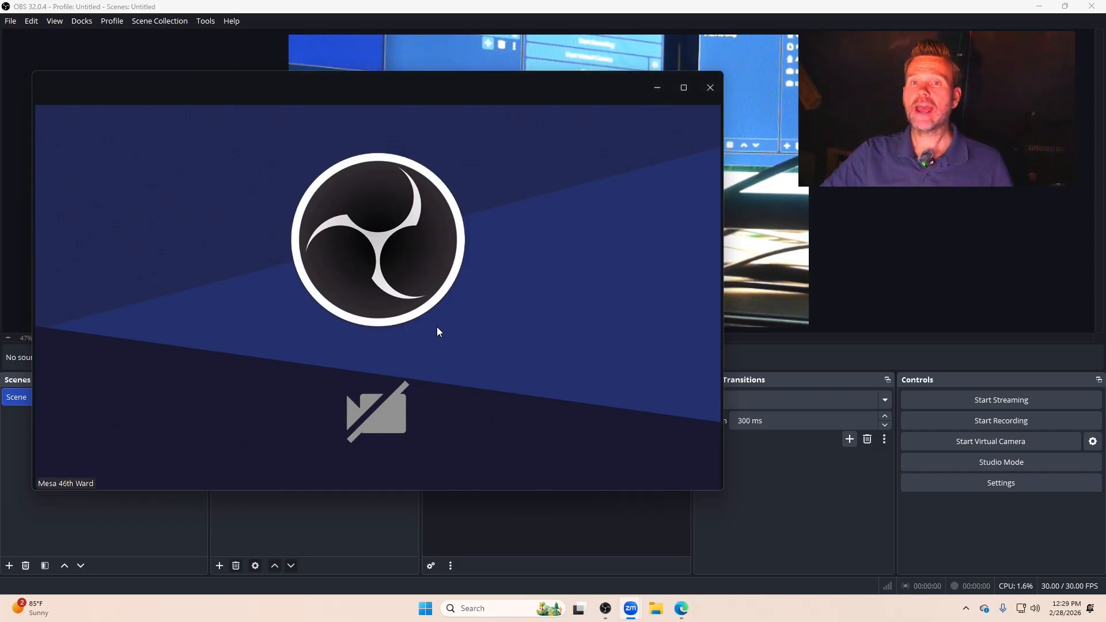
mouse_move(464, 276)
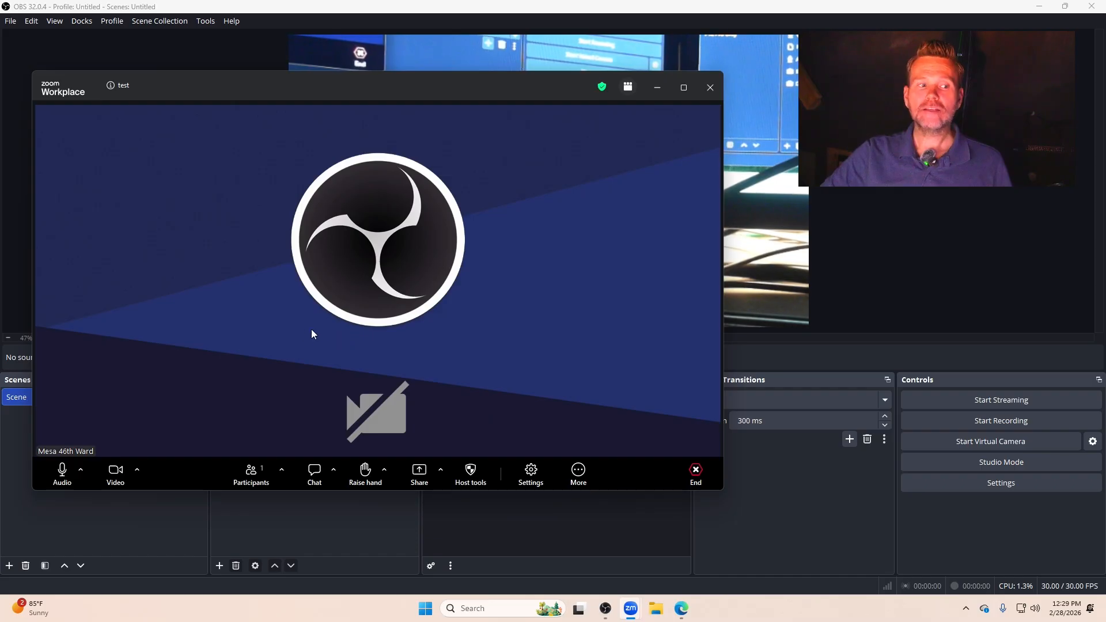
Step: Start the virtual camera in OBS, return to the Zoom meeting, and reposition its window over OBS
drag(415, 84, 454, 96)
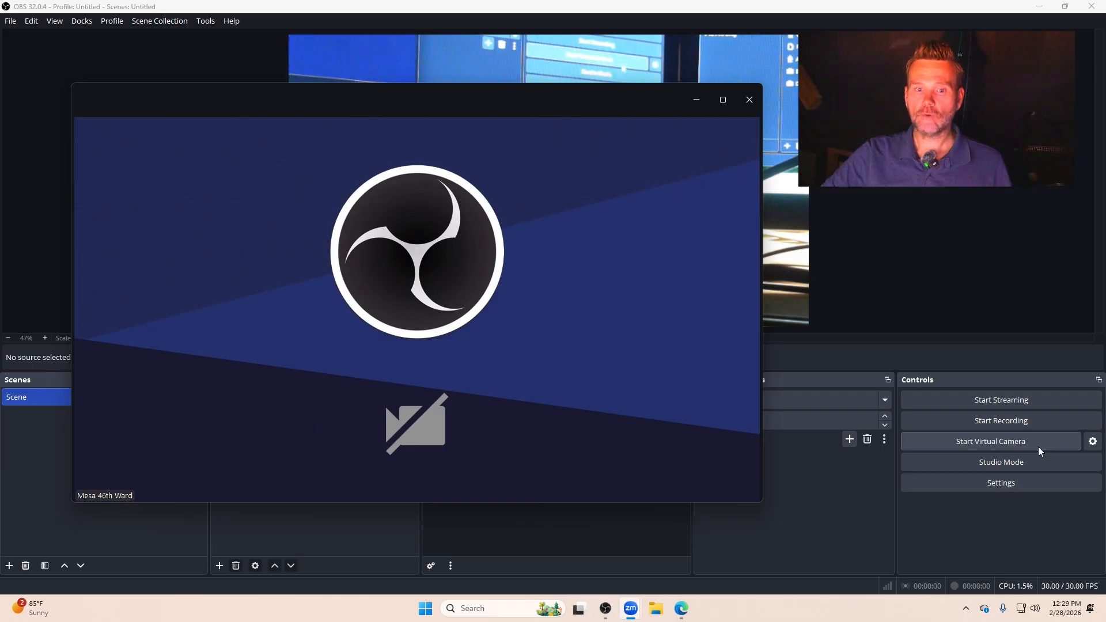
click(962, 443)
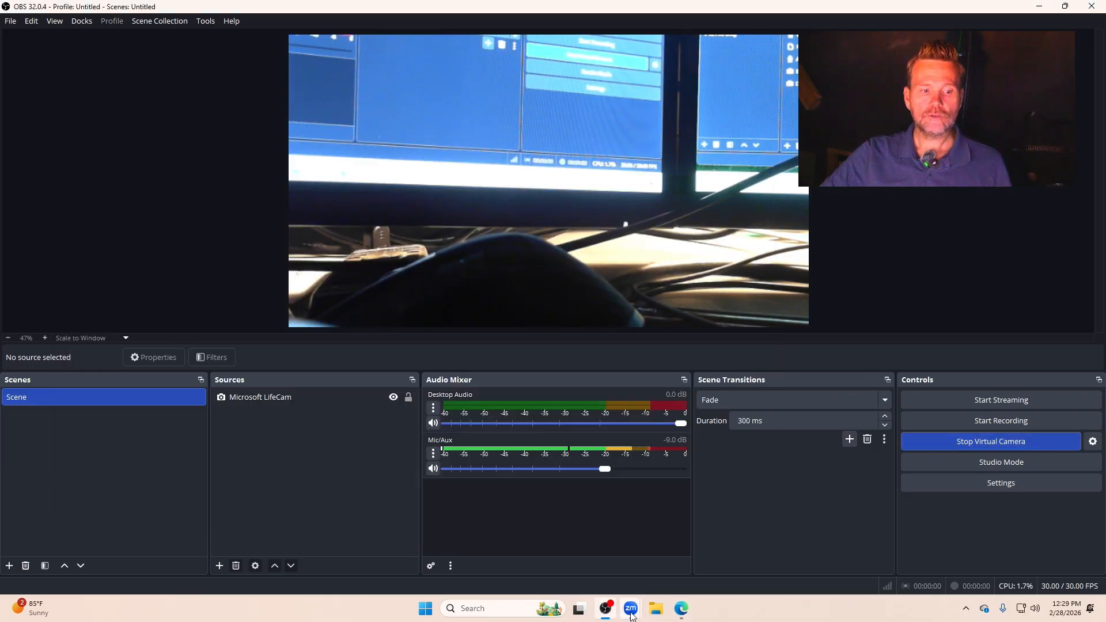
mouse_move(630, 610)
click(679, 545)
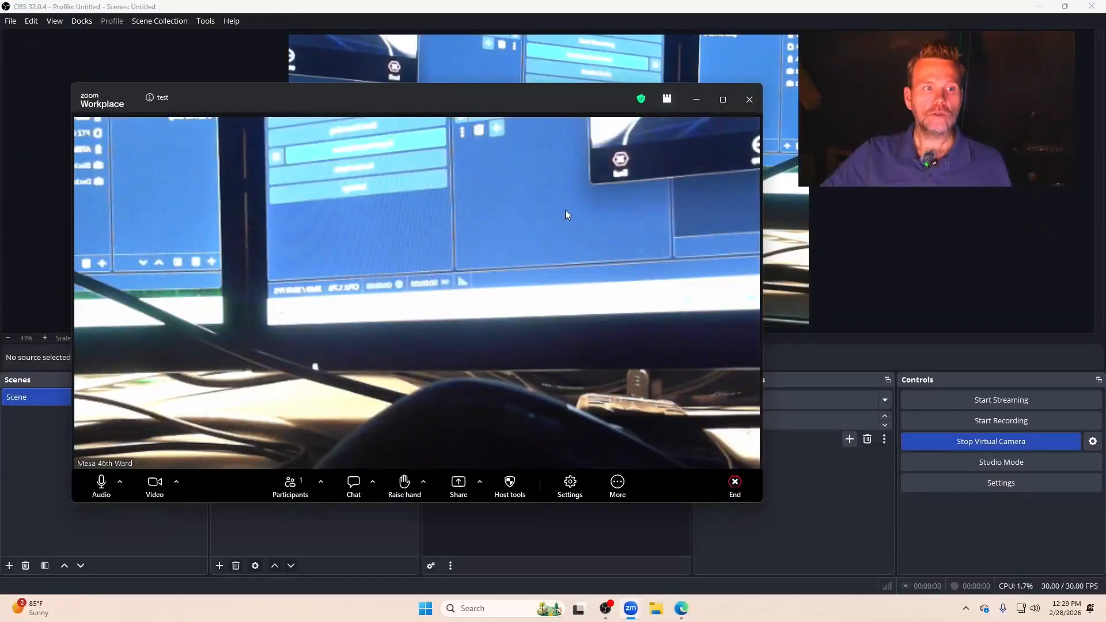
drag(511, 97, 643, 53)
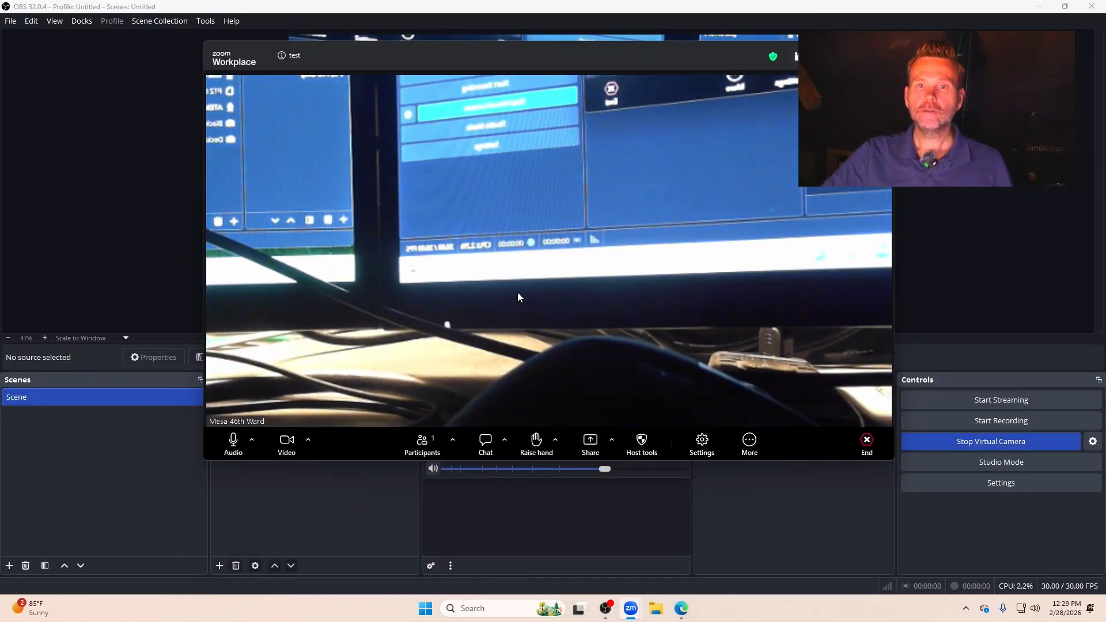
Step: Turn the meeting video off and on repeatedly to test the video toggle
click(284, 446)
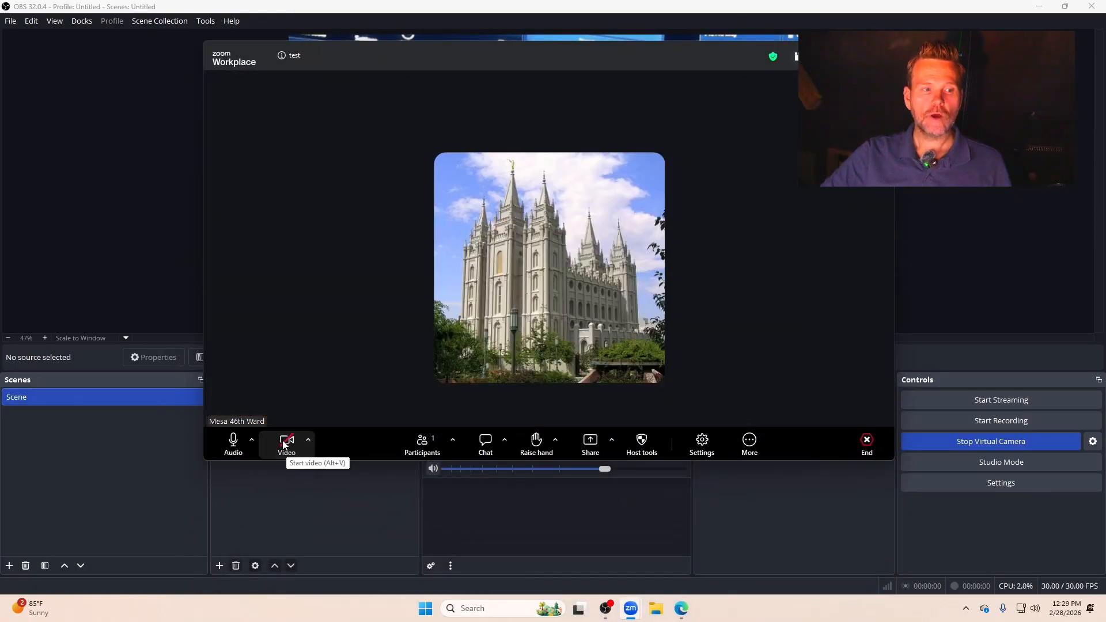
click(284, 446)
click(283, 446)
click(284, 446)
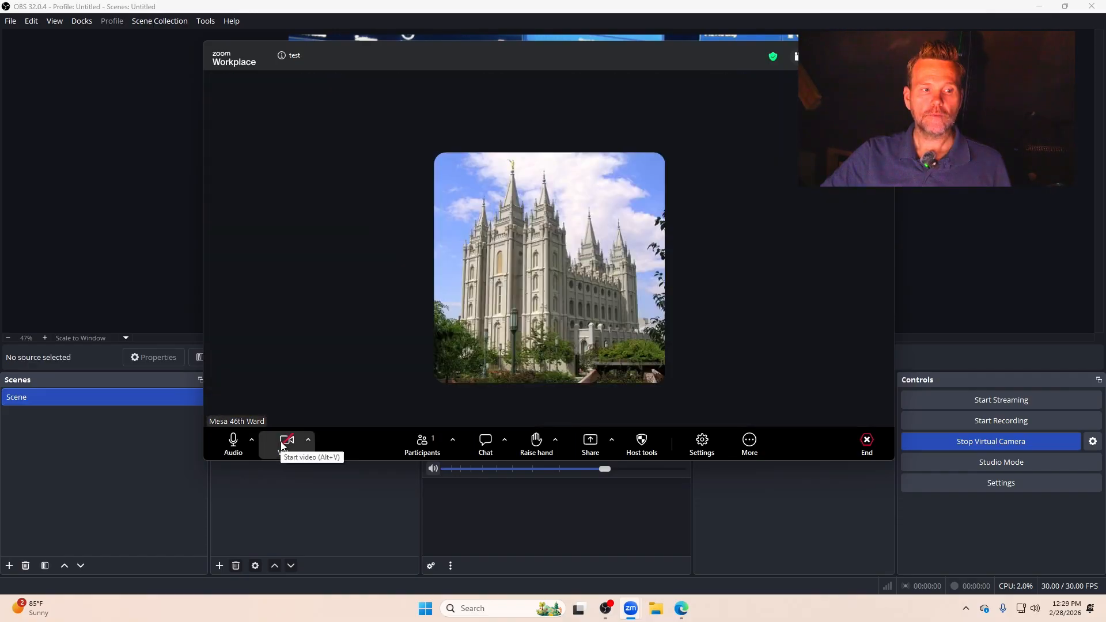
Step: Try Microsoft LifeCam Studio as the meeting camera, choose OBS Virtual Camera again, and open the audio device options
click(308, 441)
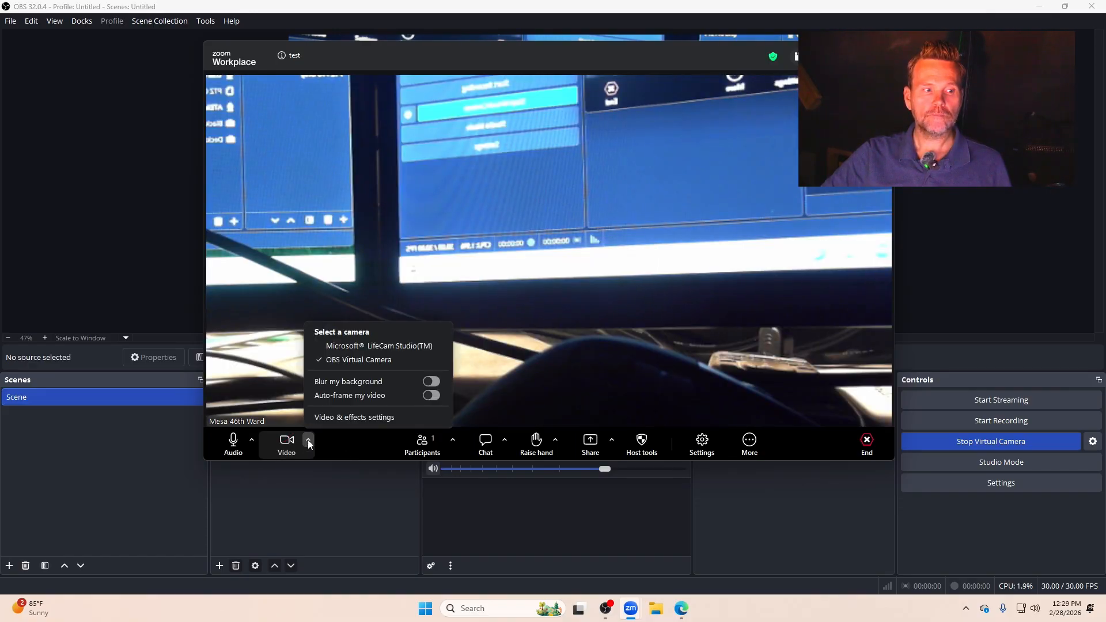
click(344, 348)
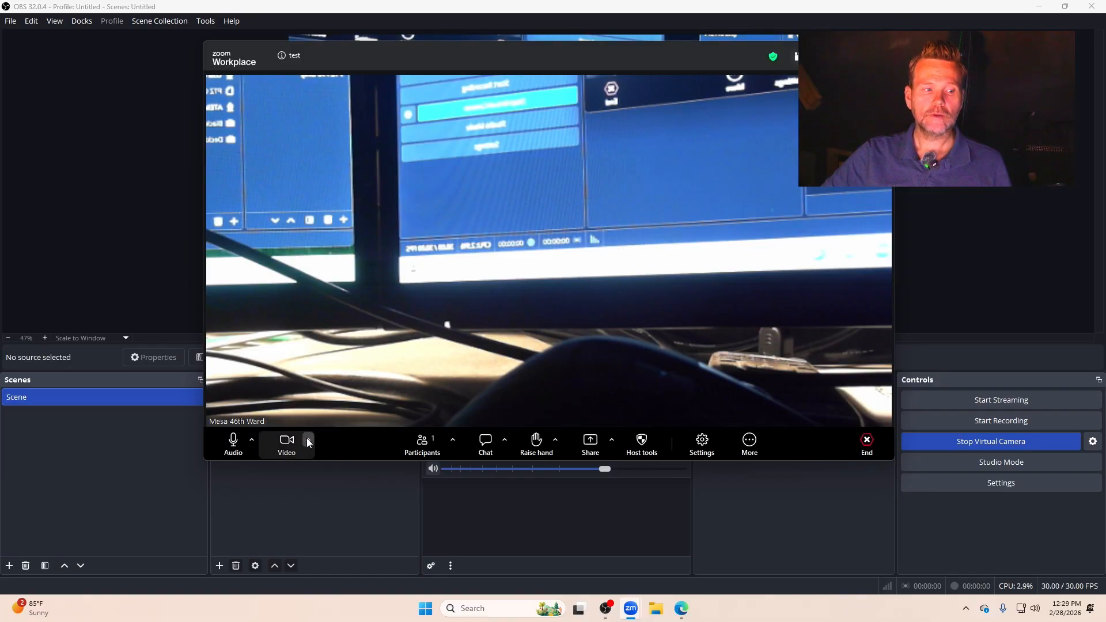
click(308, 440)
click(332, 363)
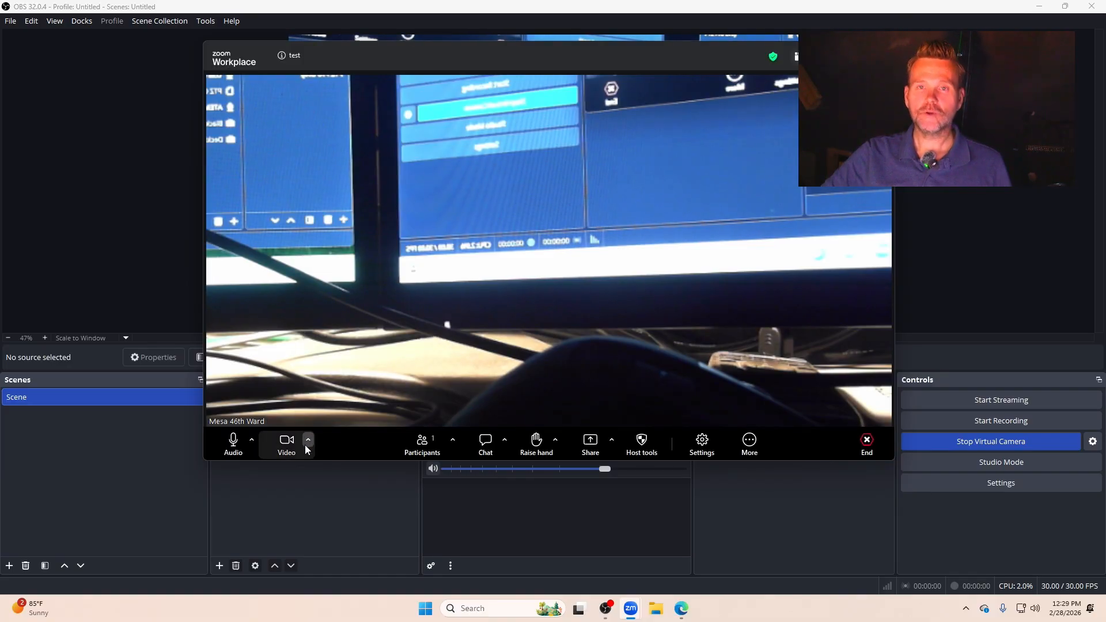
click(251, 441)
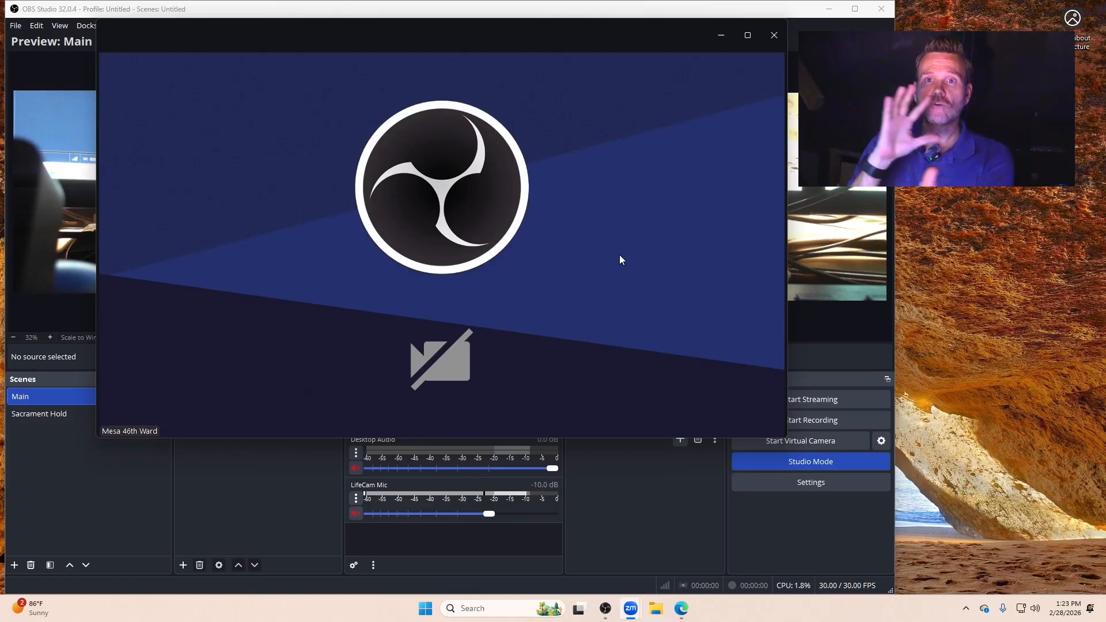
Step: Turn off "Mirror my video preview" in the meeting's video and effects settings
mouse_move(627, 252)
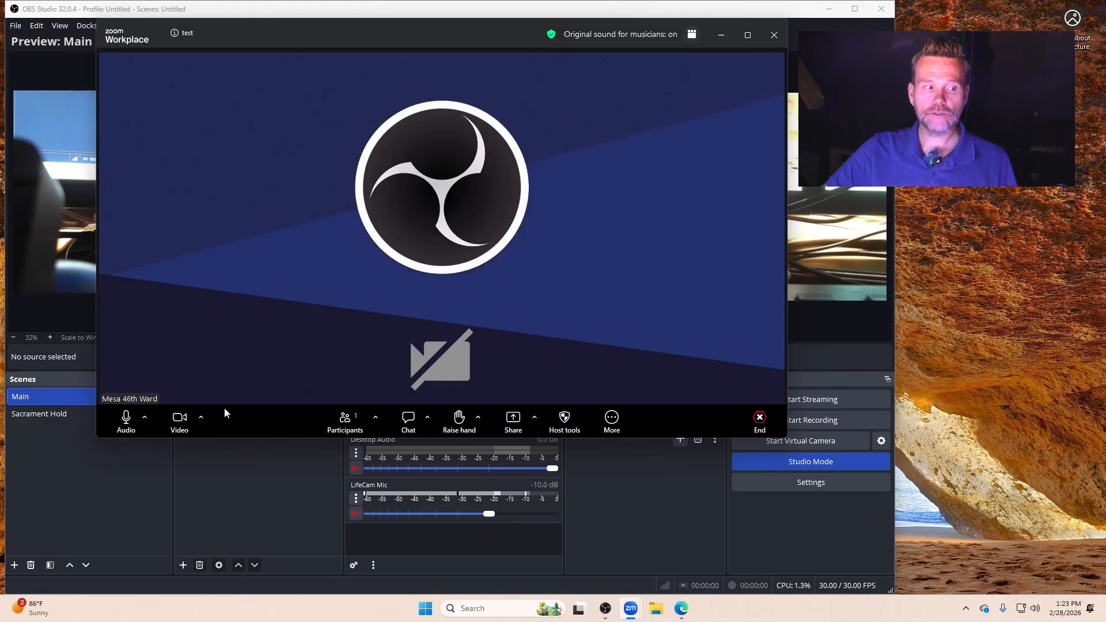
click(201, 418)
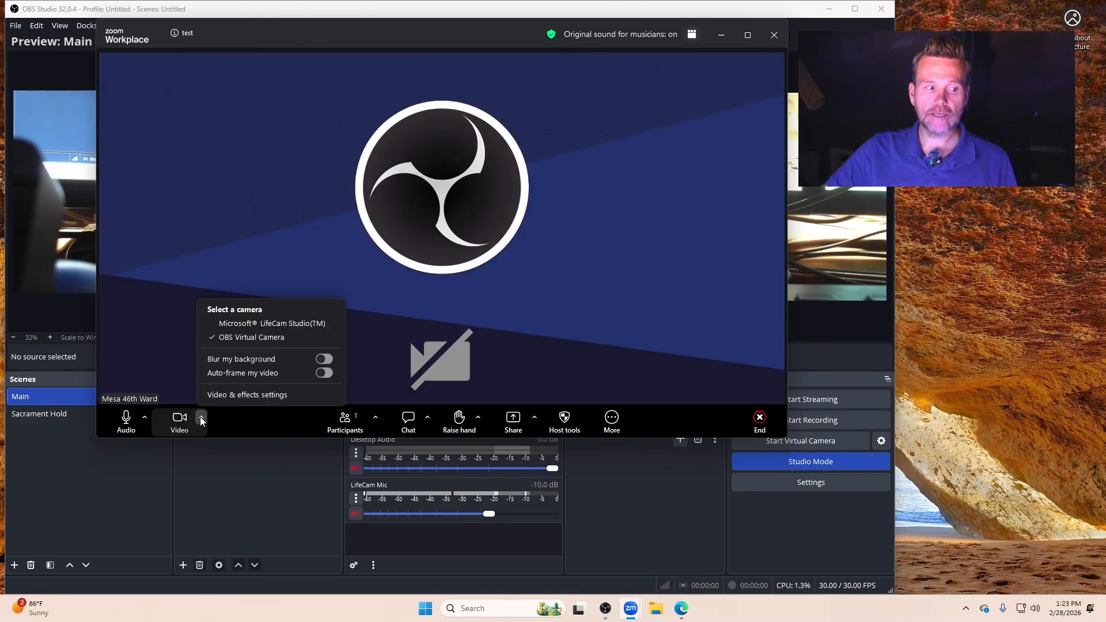
click(222, 398)
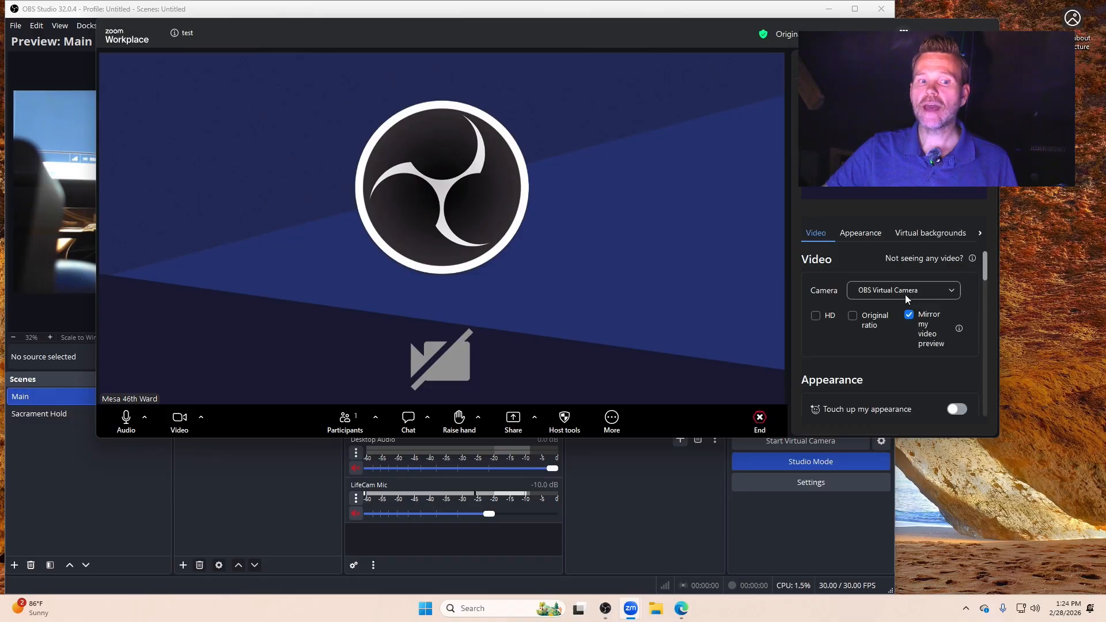
click(201, 417)
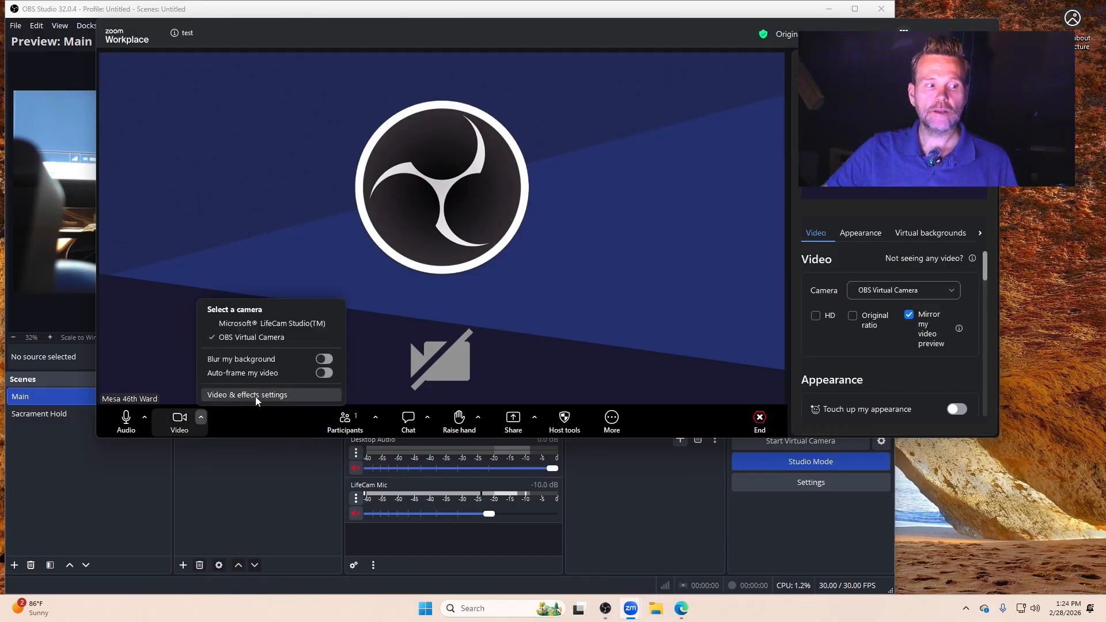
click(858, 212)
click(909, 315)
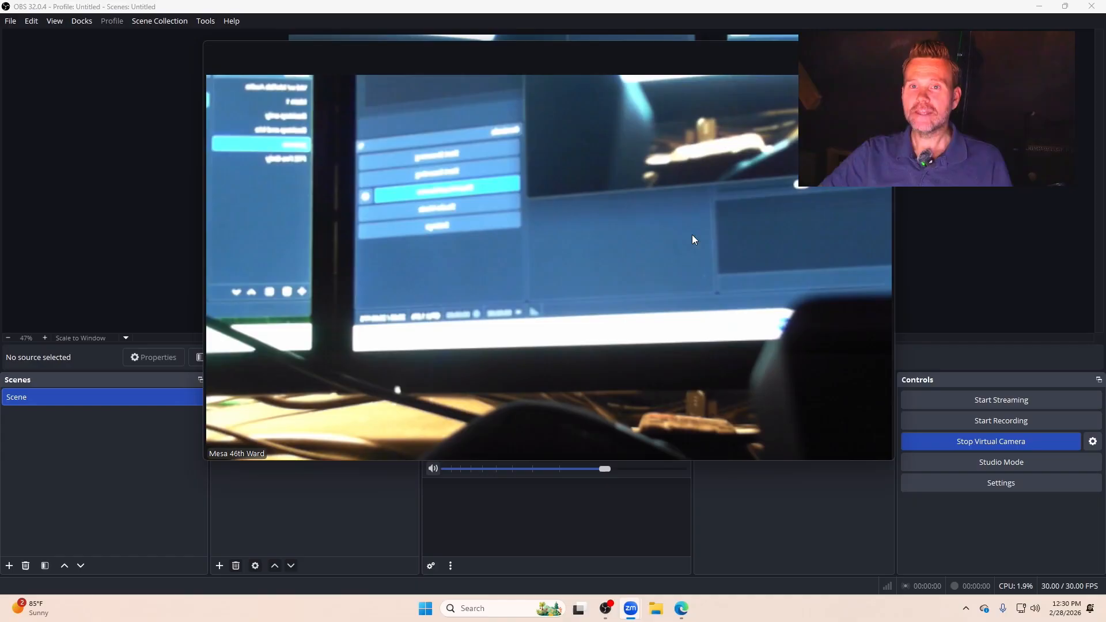
Step: Minimize the Zoom meeting to a floating thumbnail and place it over the empty area beside the OBS preview
mouse_move(725, 205)
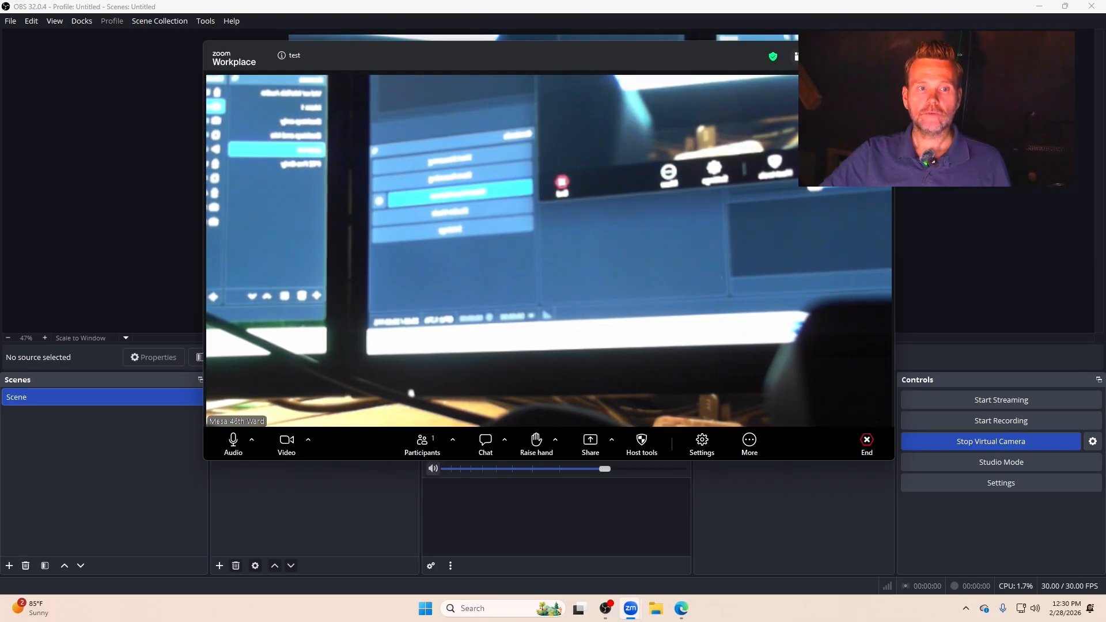
click(832, 56)
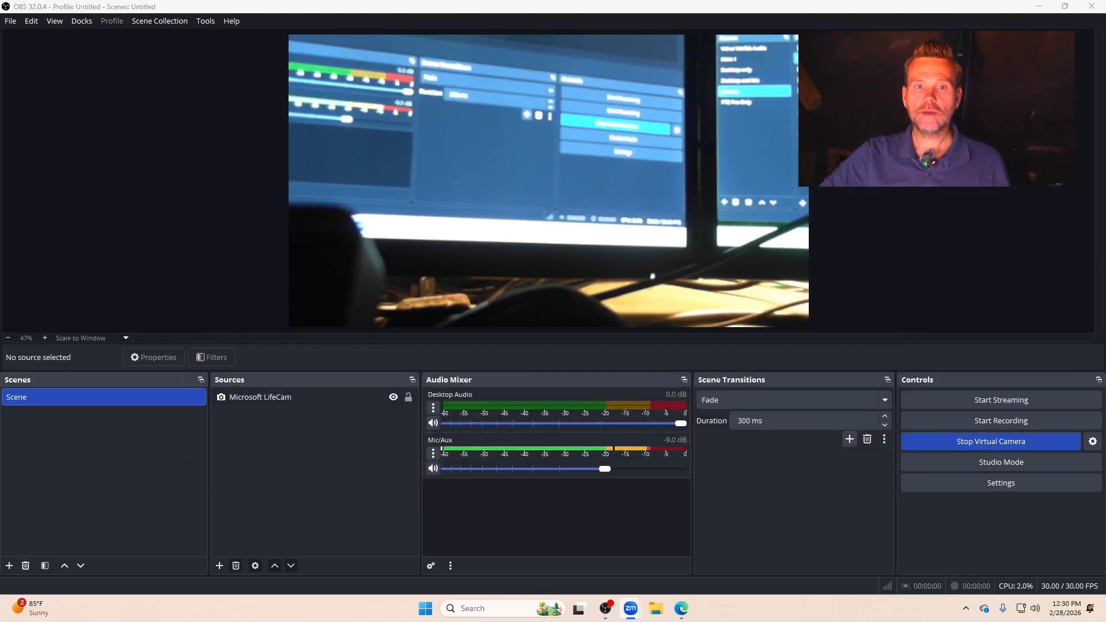
drag(1105, 261, 996, 254)
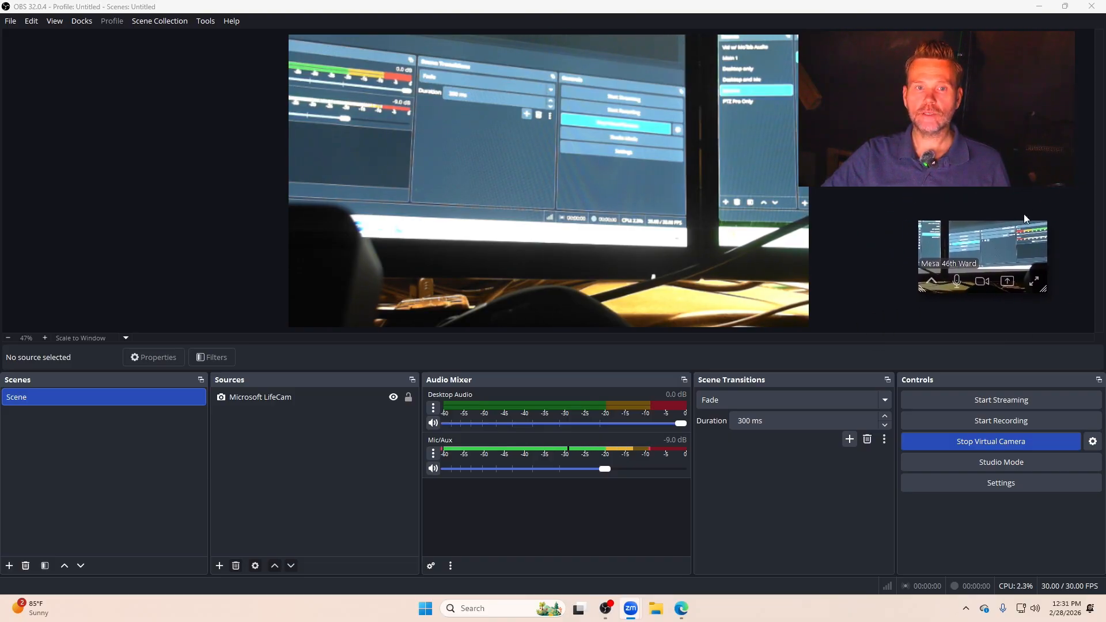
Step: Restore OBS from full screen, resize its window to leave desktop space beside it, and position the floating Zoom thumbnail there
click(1064, 6)
drag(709, 41, 524, 13)
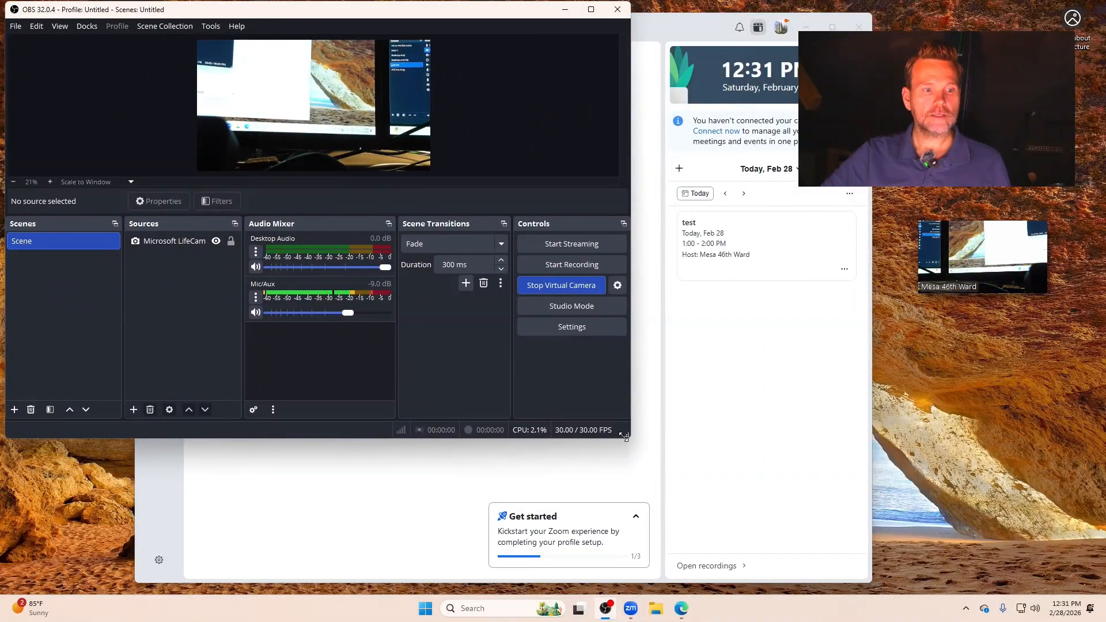
drag(624, 437, 894, 593)
mouse_move(971, 263)
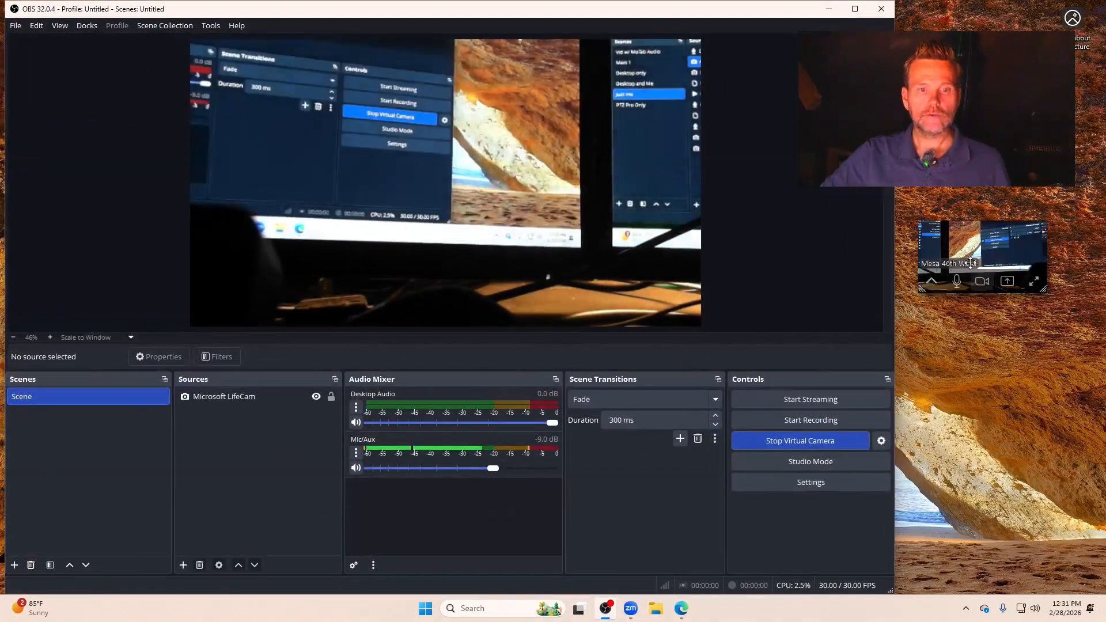
drag(975, 244, 995, 254)
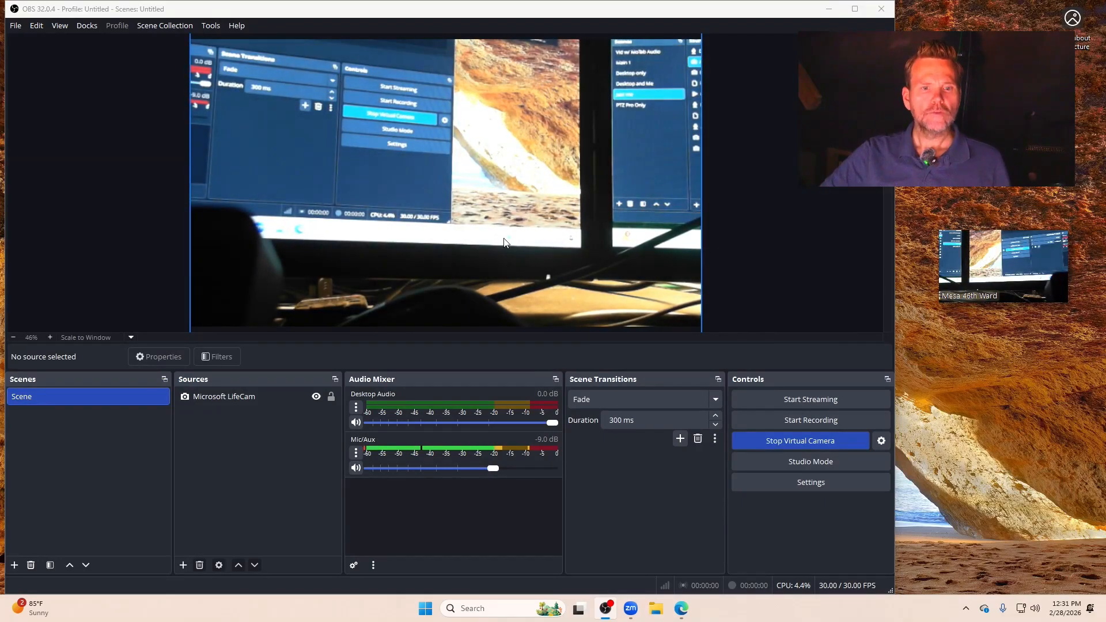
Step: Hide and show the Microsoft LifeCam source, and toggle the Mic/Aux mute, to test what reaches Zoom
click(318, 397)
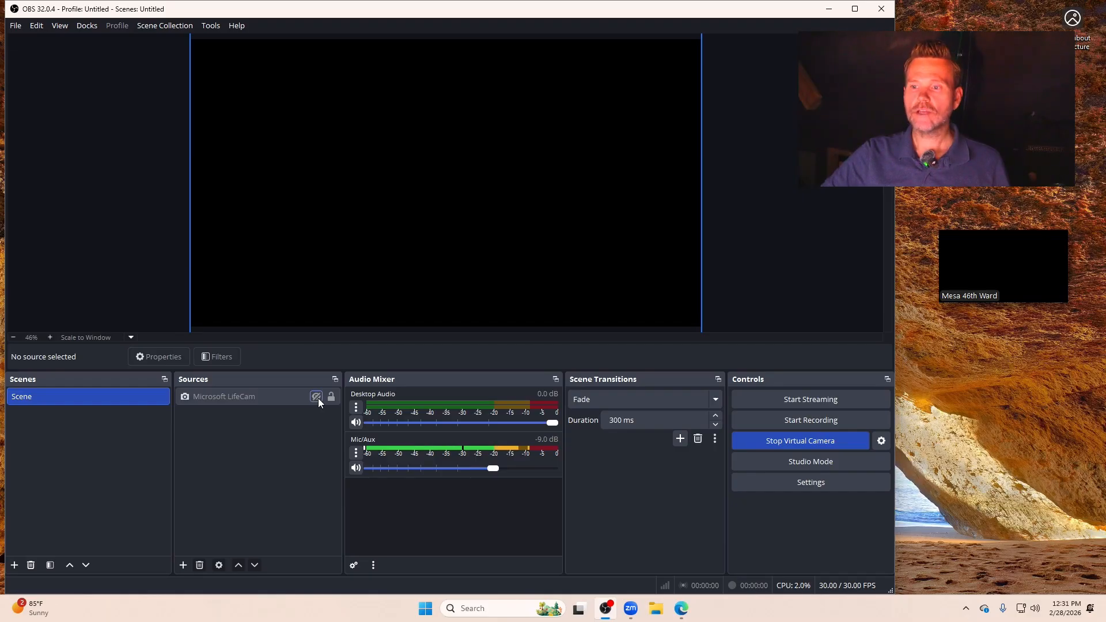
click(317, 398)
click(356, 468)
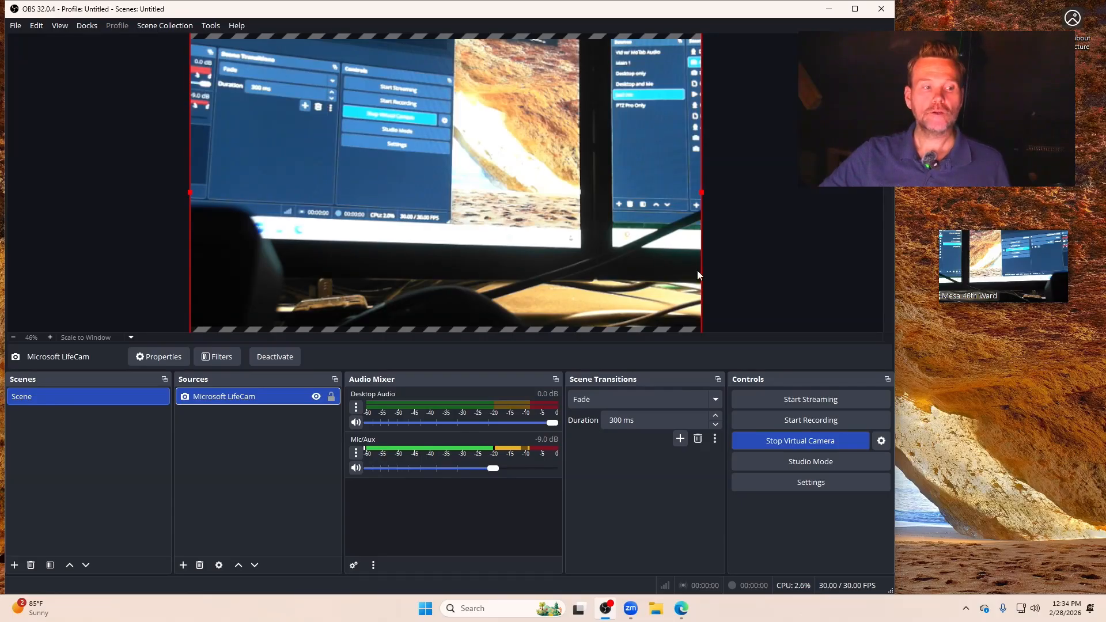
Step: Toggle the meeting's audio and video off and on in the full Zoom window, and minimize it back to the floating thumbnail
mouse_move(1004, 271)
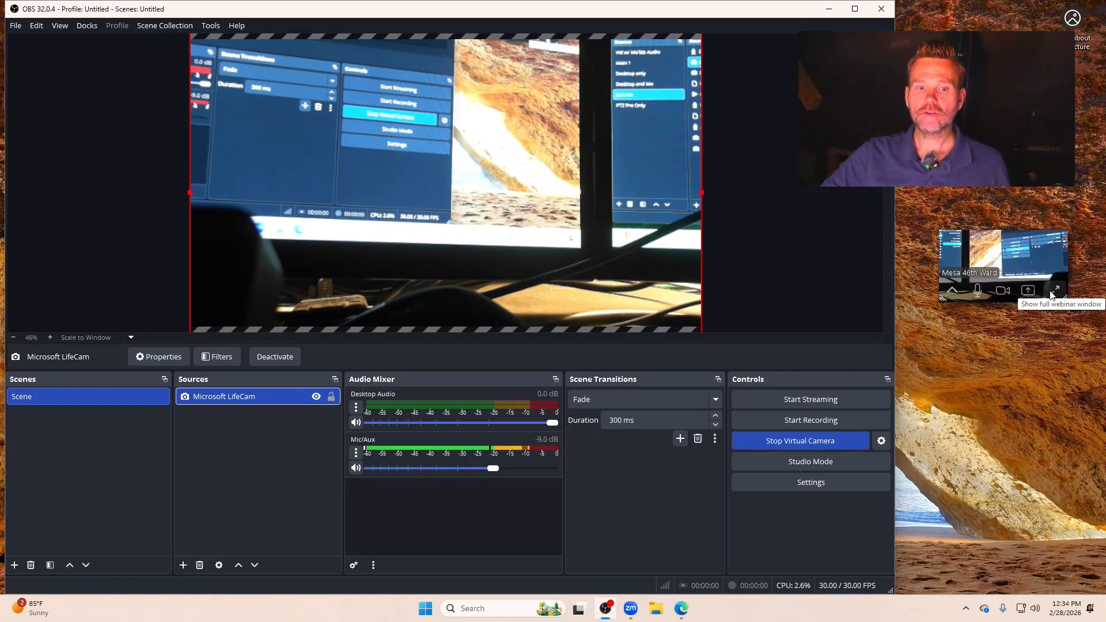
click(1055, 290)
click(231, 453)
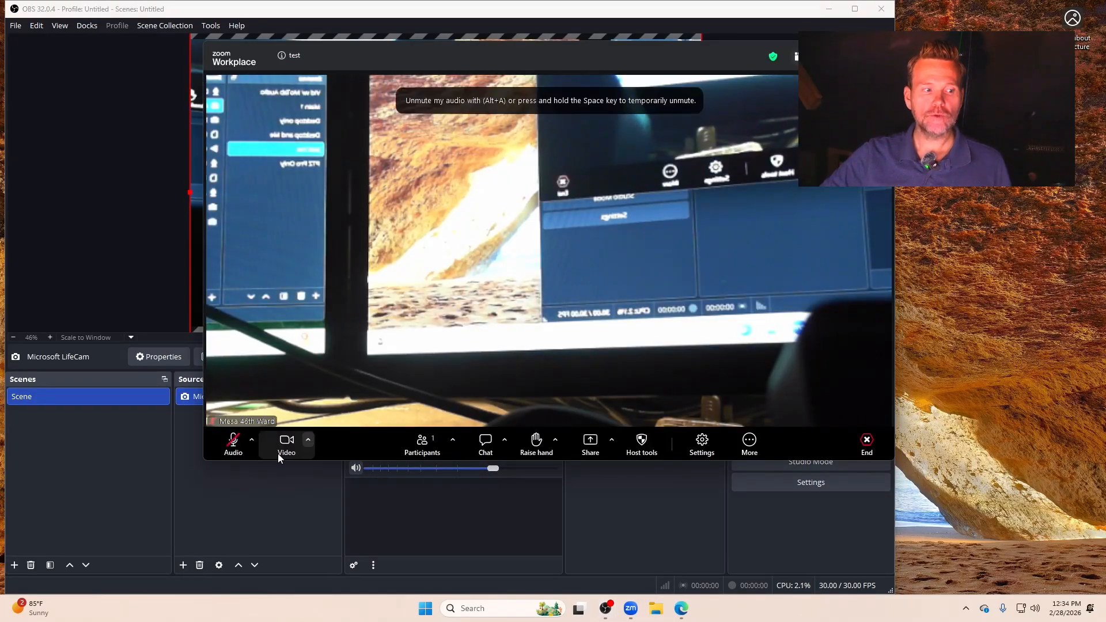
click(280, 452)
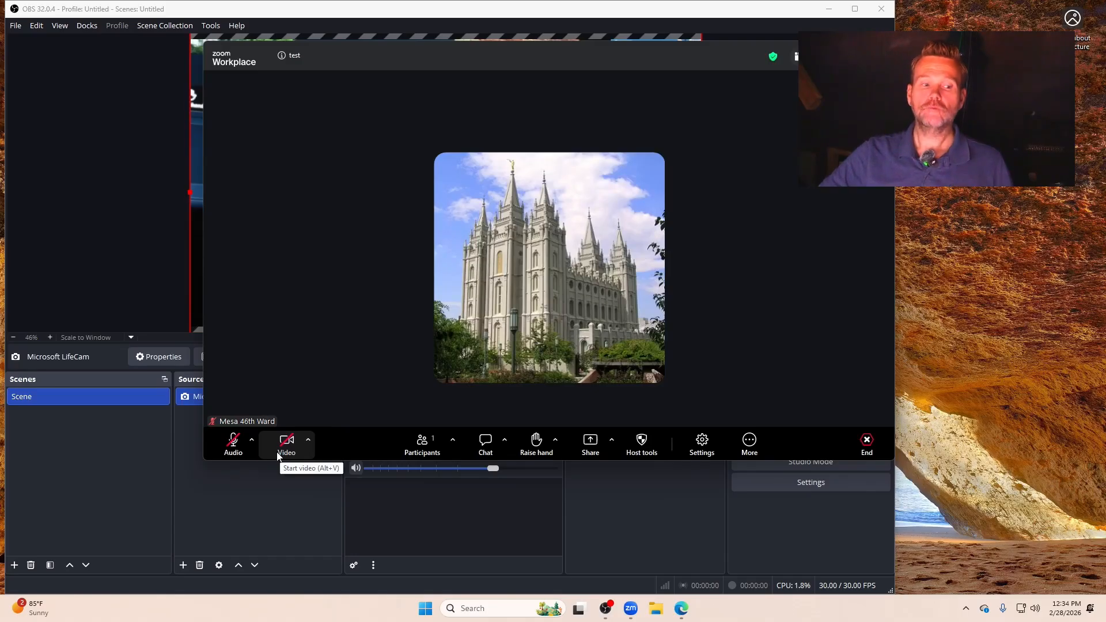
click(279, 456)
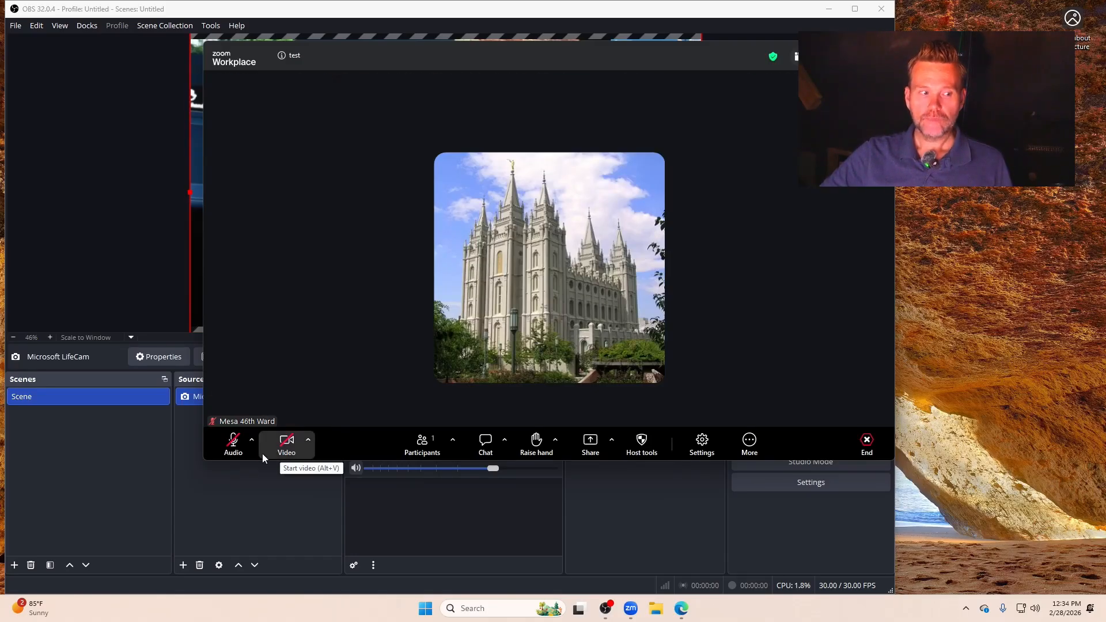
click(231, 450)
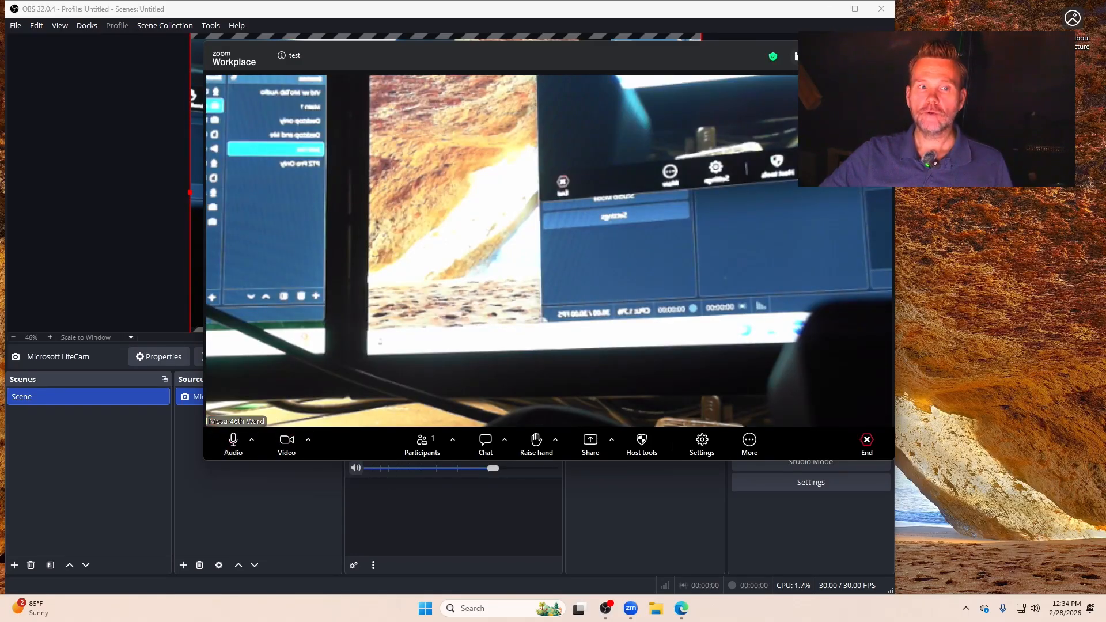
click(834, 56)
drag(985, 231, 991, 262)
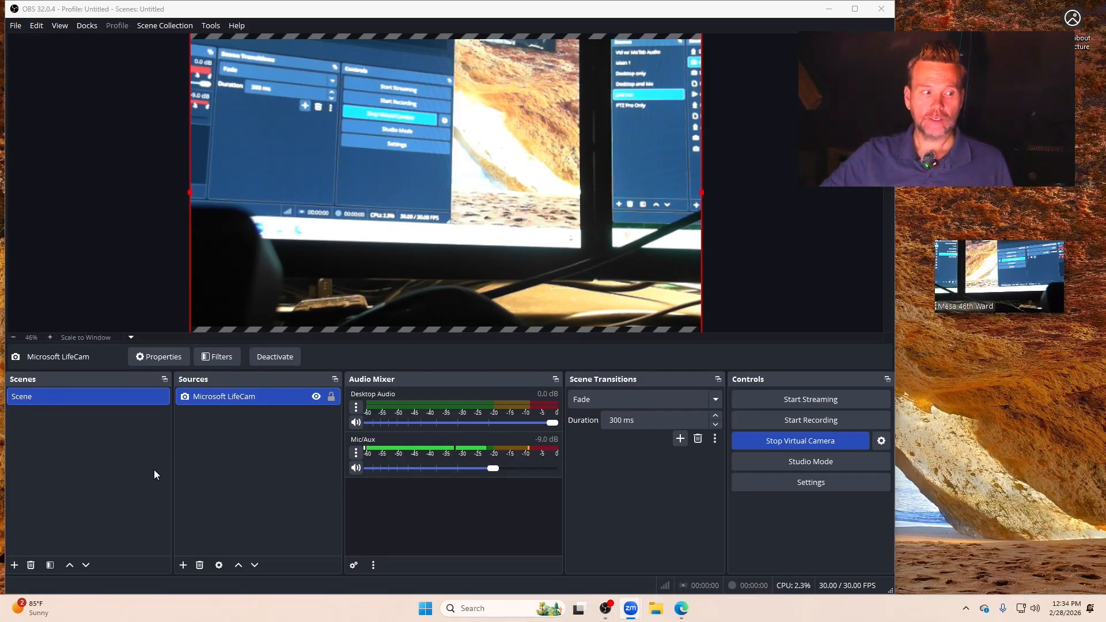
Step: Rename the existing scene as Main
right_click(25, 398)
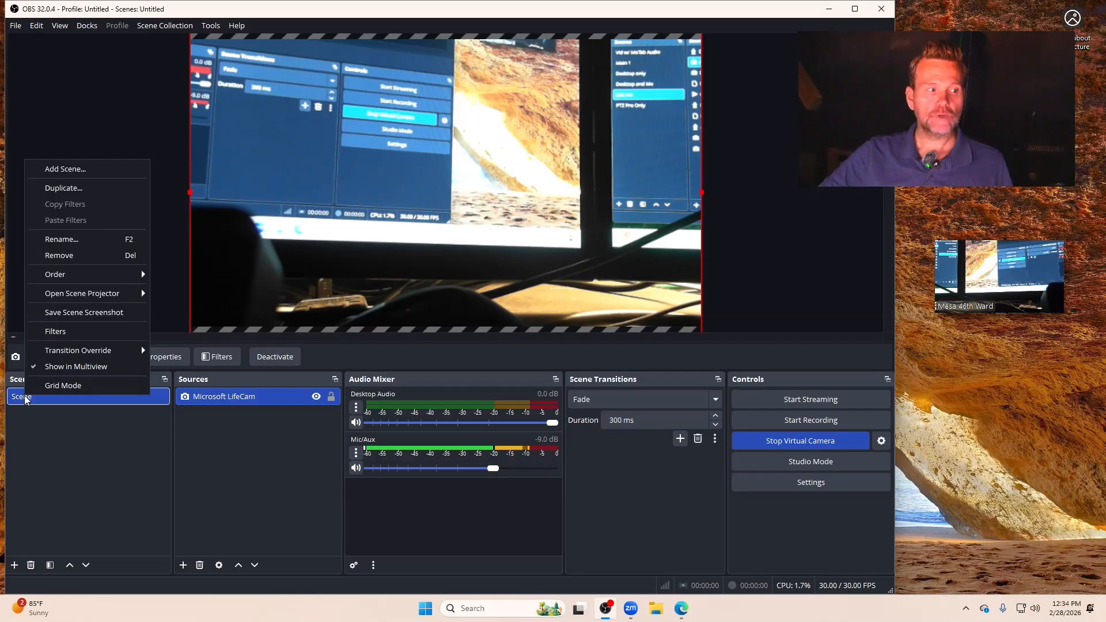
click(56, 240)
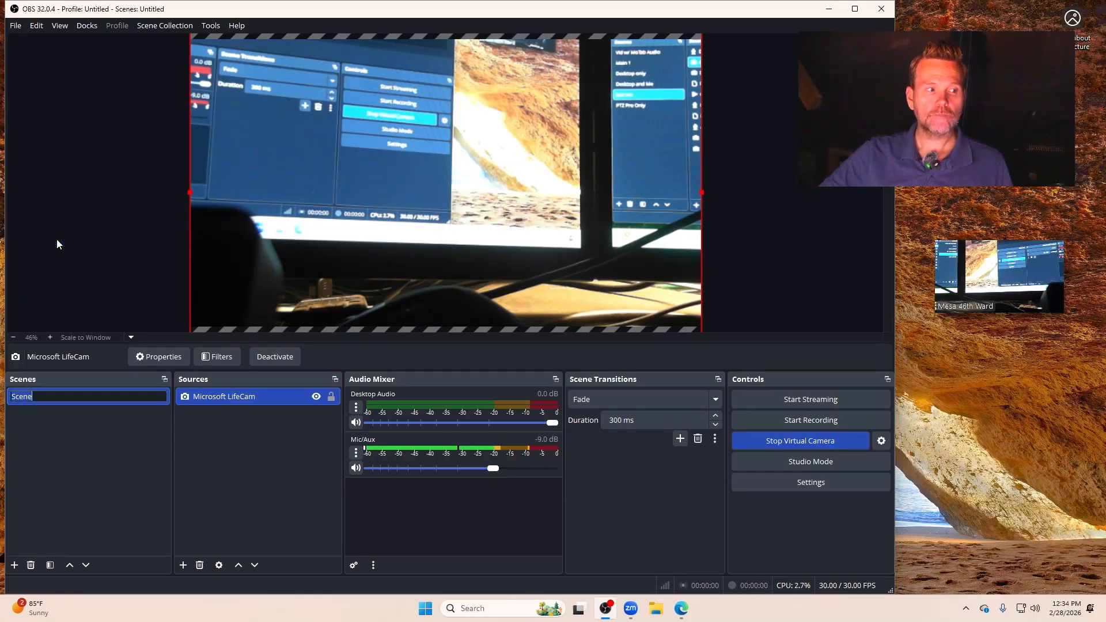
text(Main)
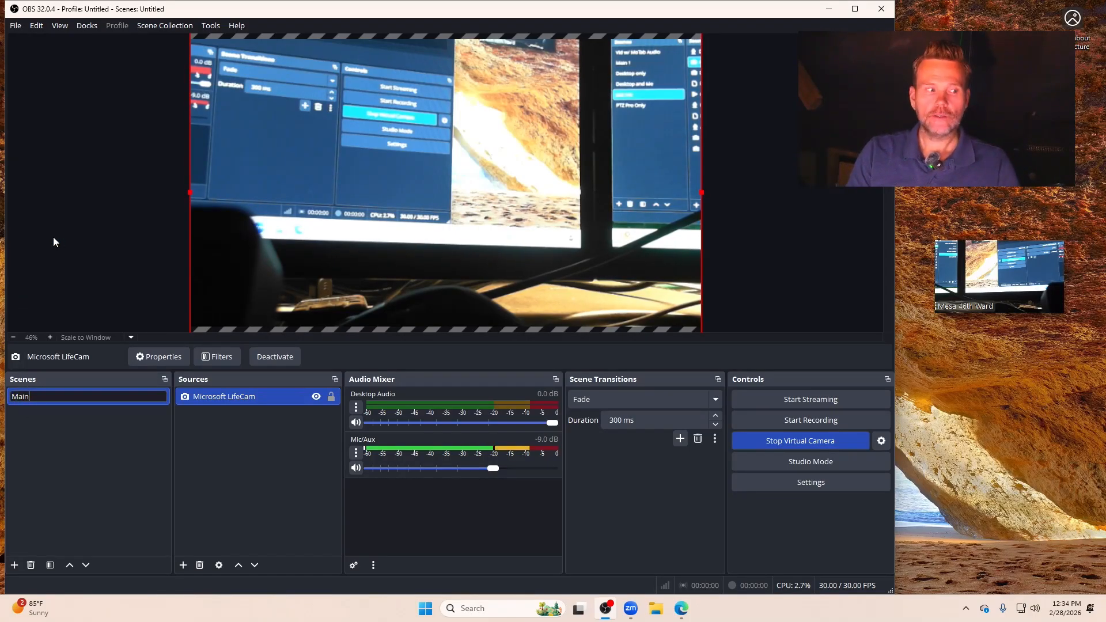
key(Return)
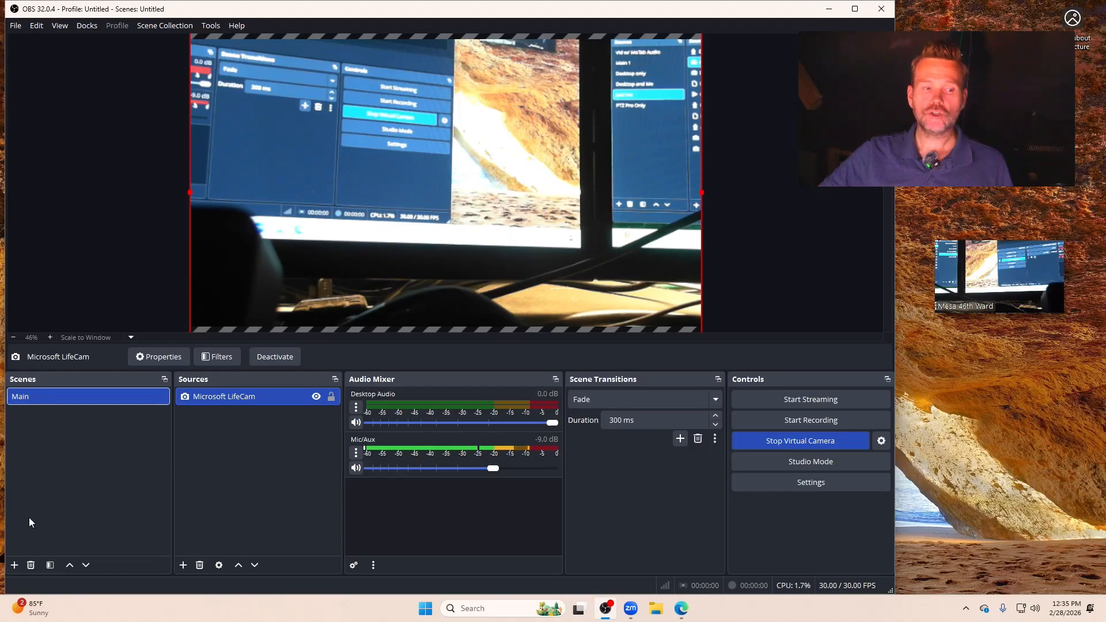
right_click(28, 396)
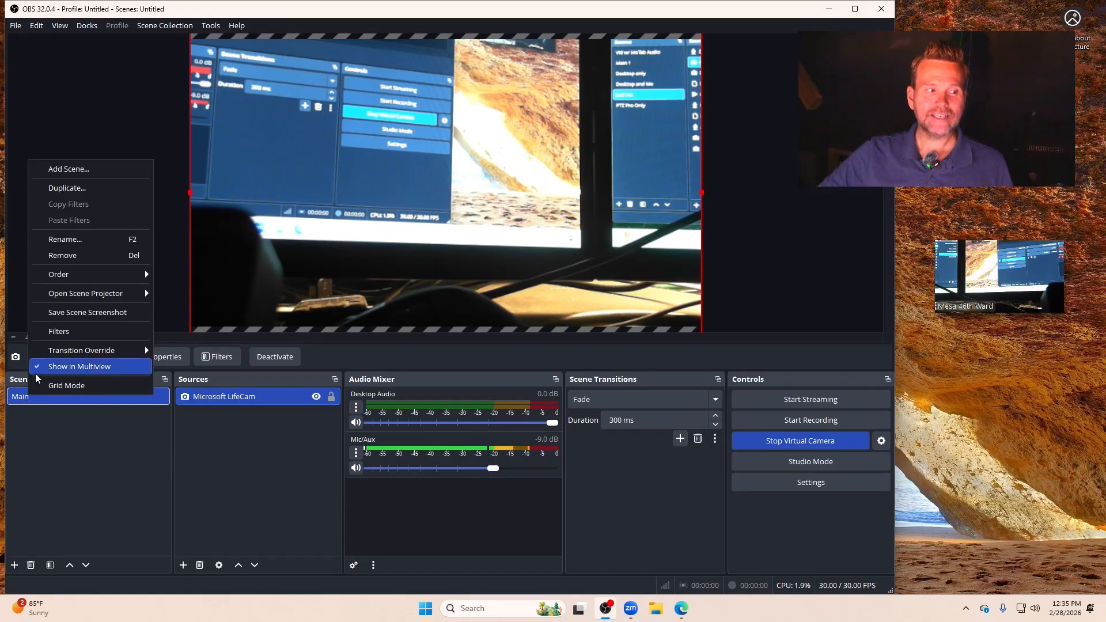
mouse_move(97, 300)
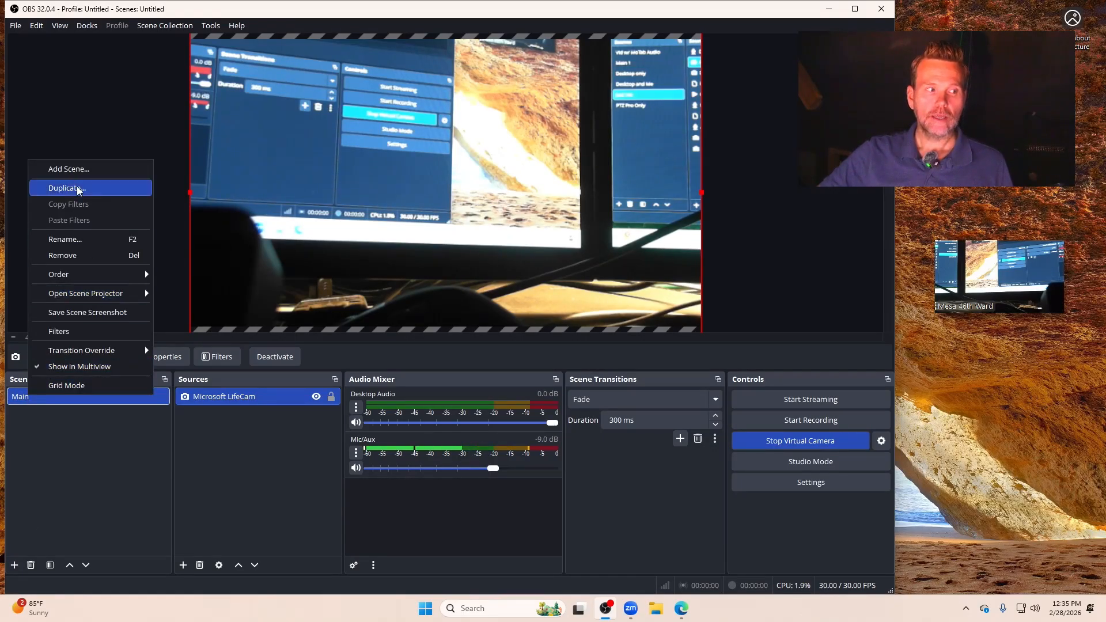
click(50, 468)
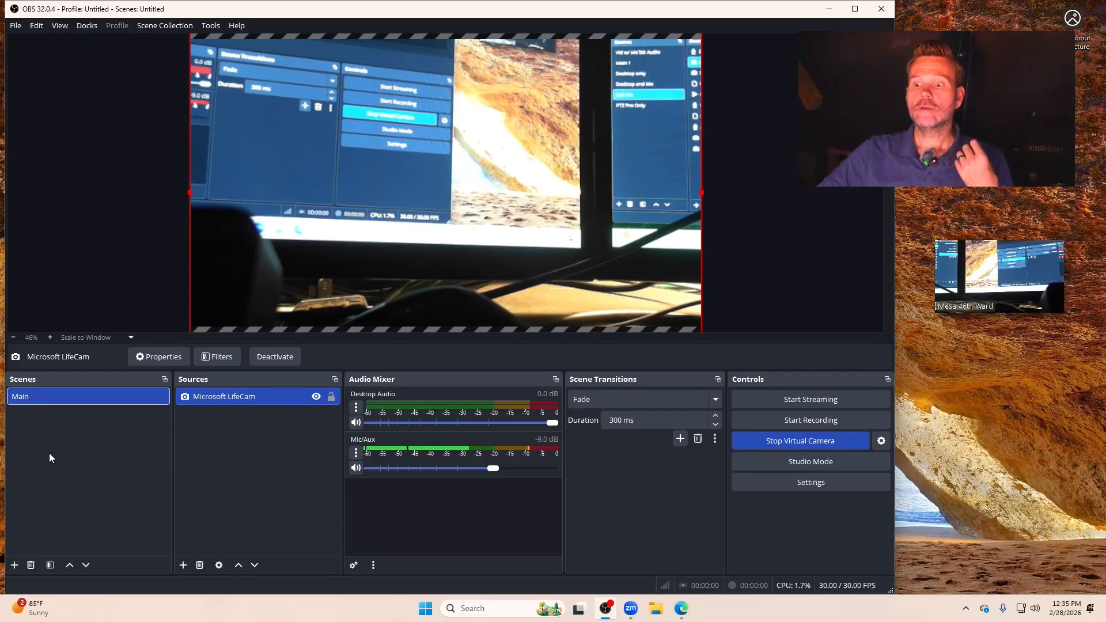
Step: Add a new empty scene named Sacrament Hold
click(15, 565)
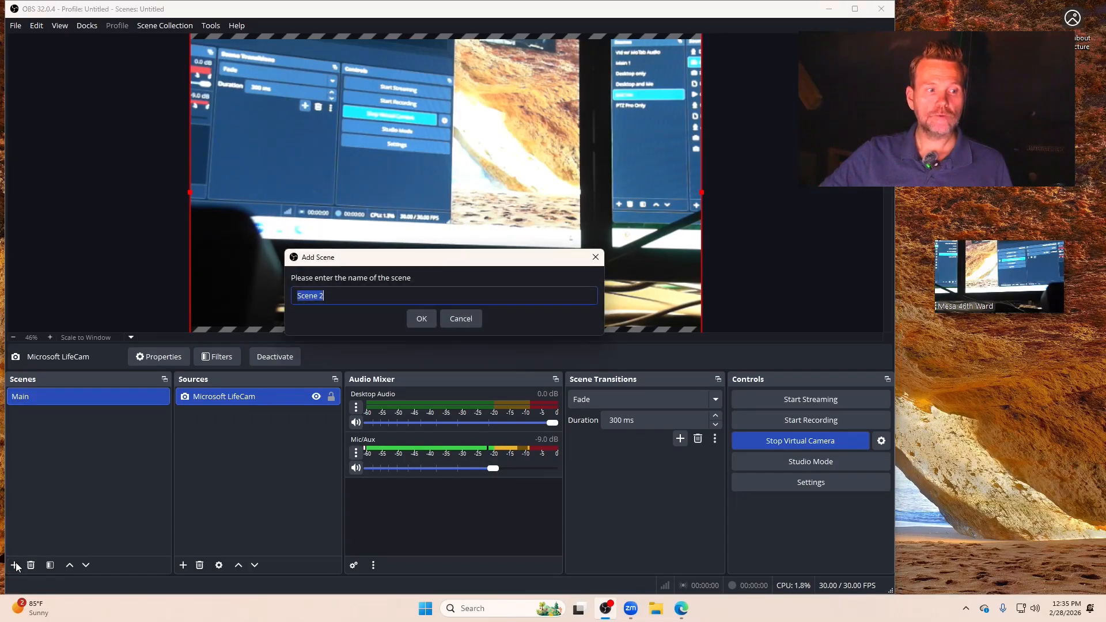
text(S)
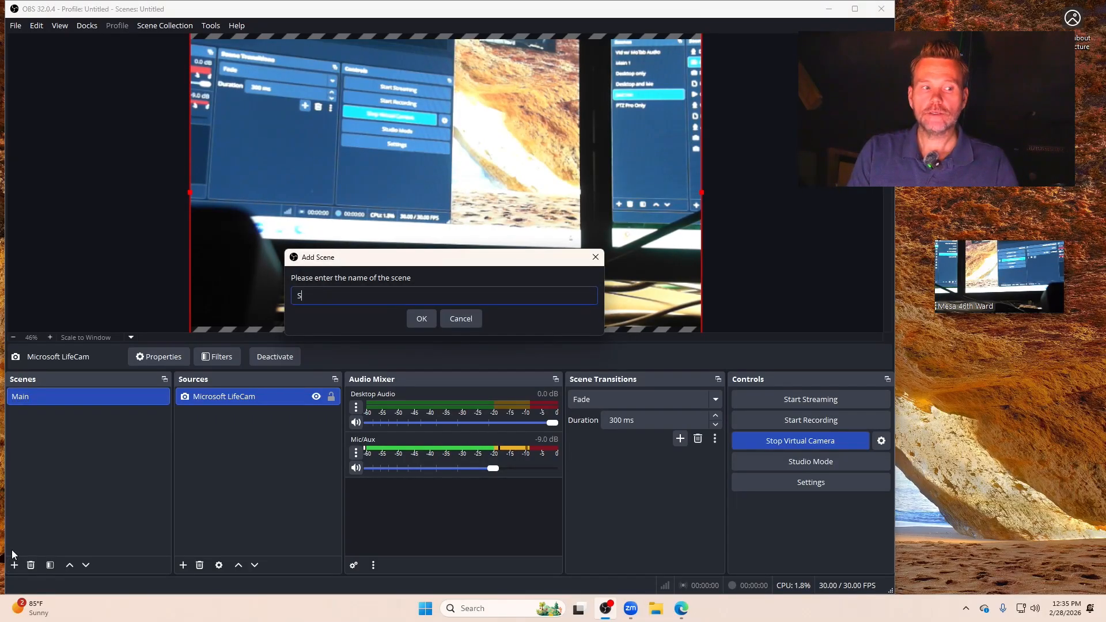
text(acrament H)
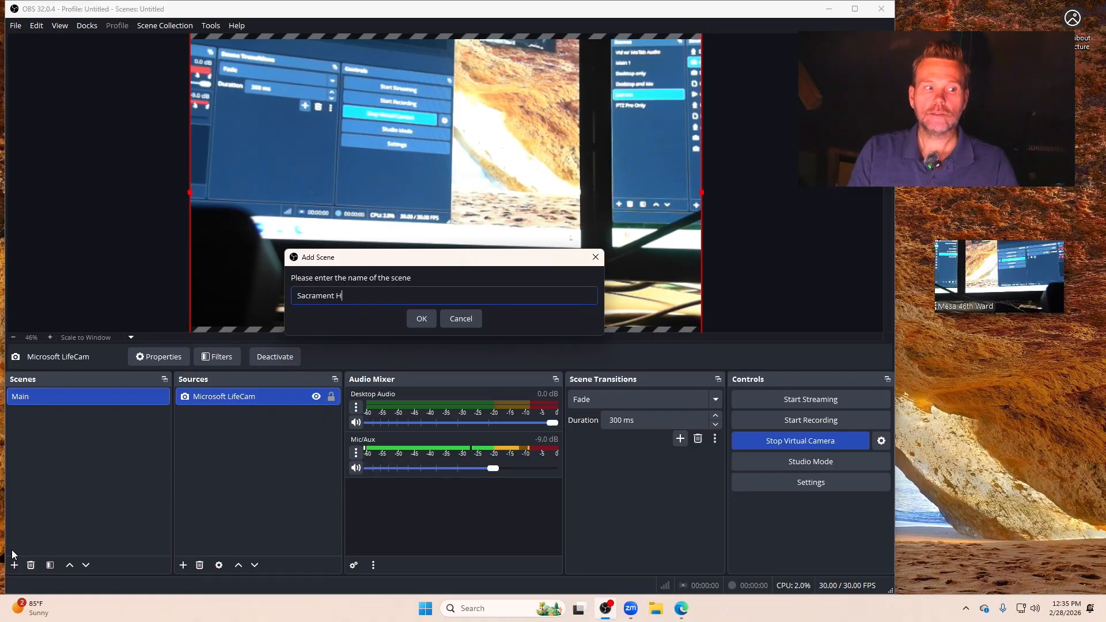
text(old)
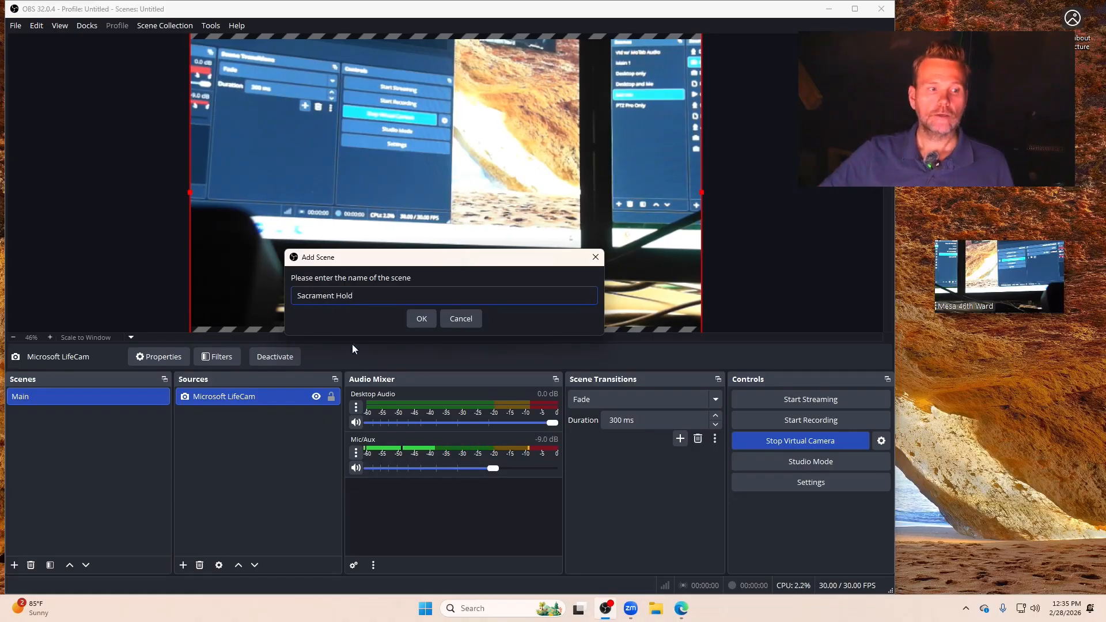
click(421, 319)
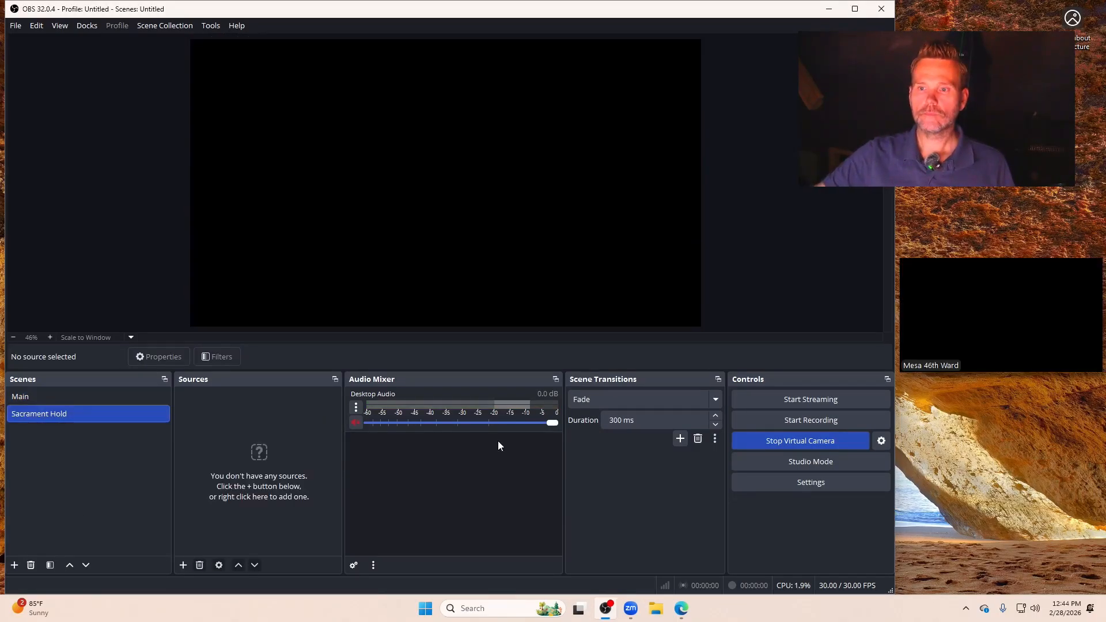
Step: Switch repeatedly between the Main and Sacrament Hold scenes to compare their sources, audio and Zoom output, finishing on Main
click(96, 398)
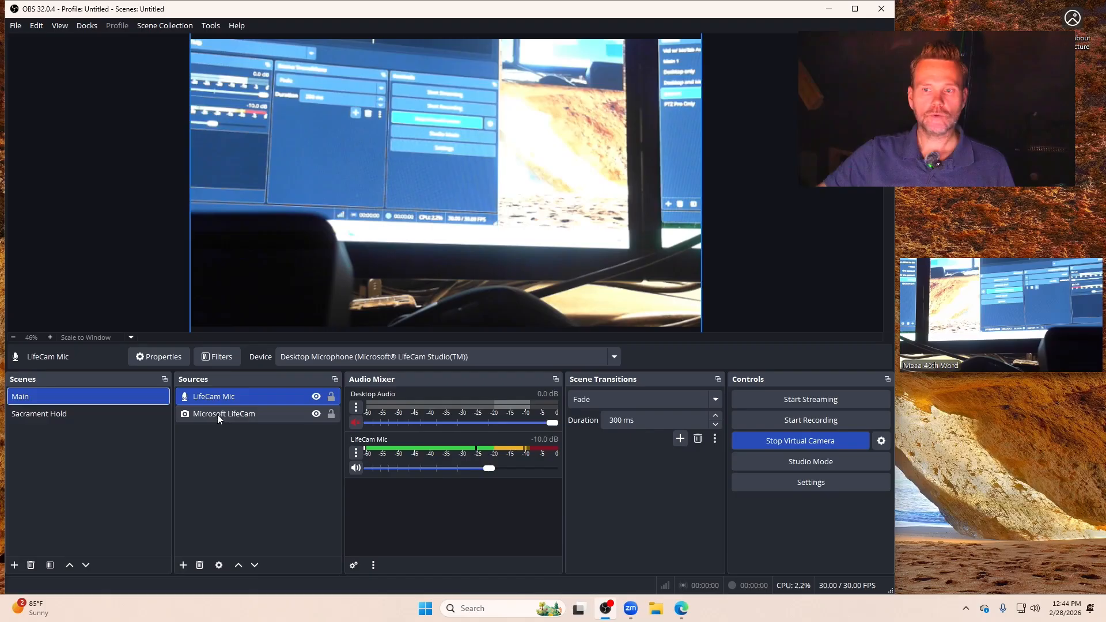
click(39, 416)
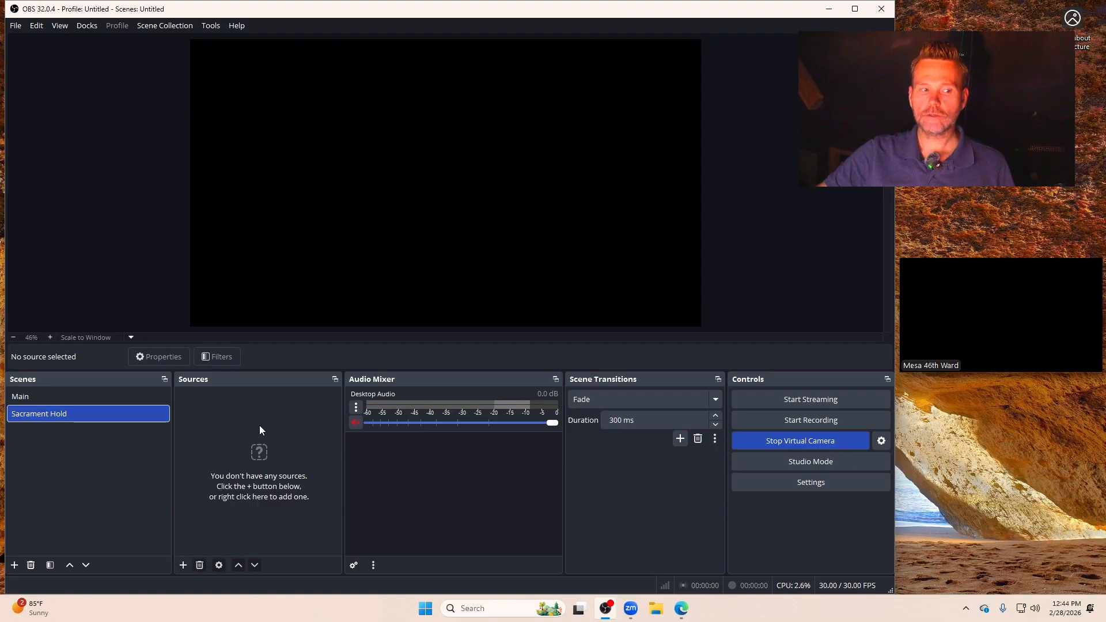
click(103, 402)
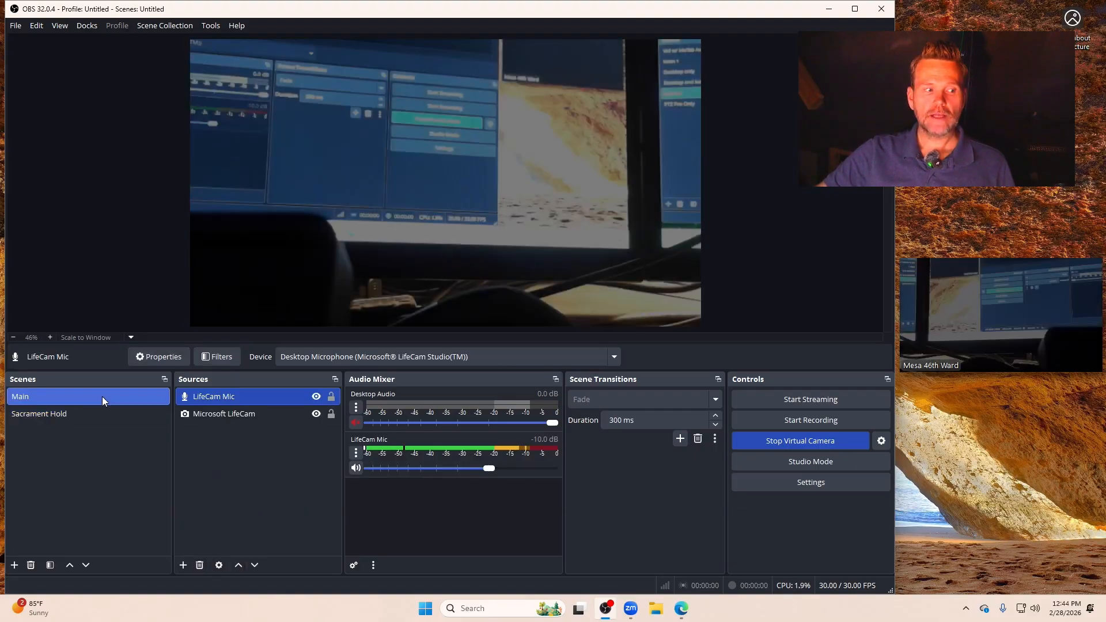
mouse_move(991, 291)
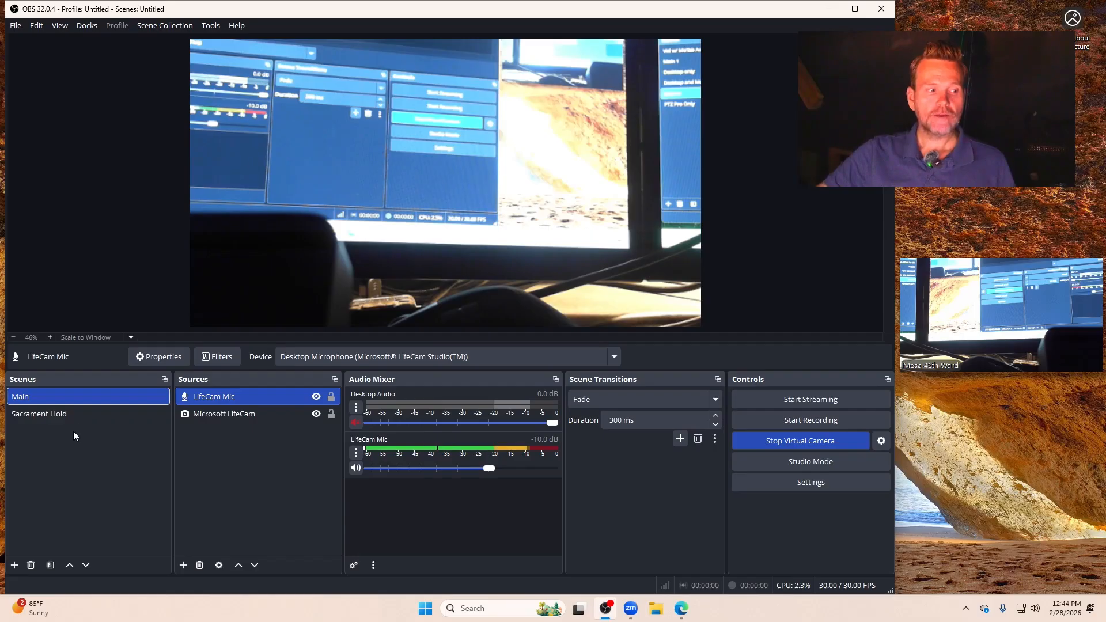
click(70, 414)
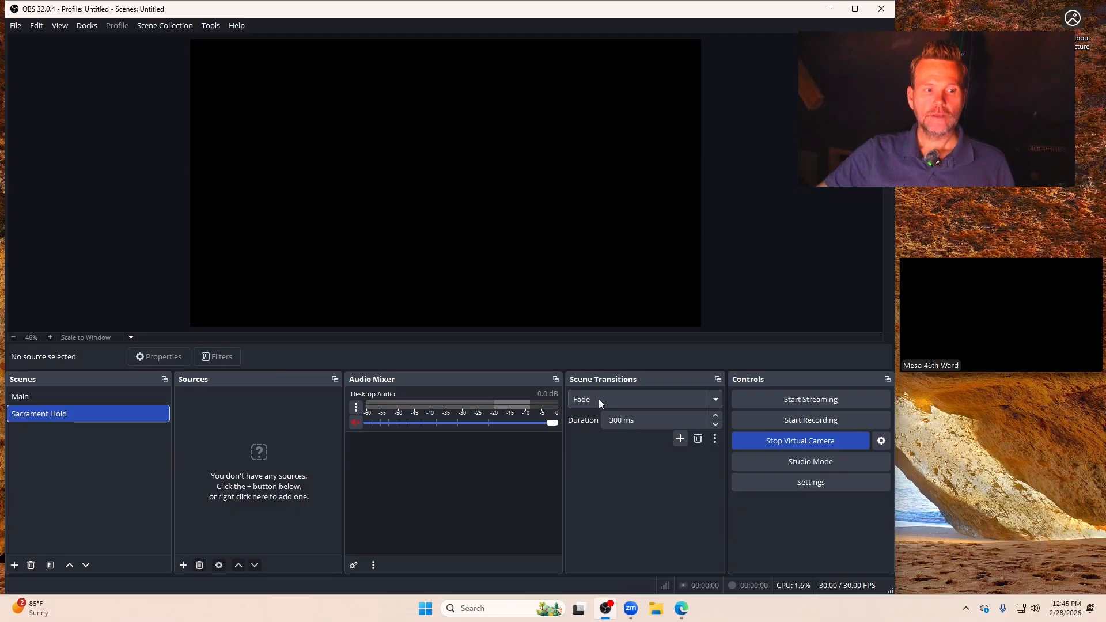
click(106, 401)
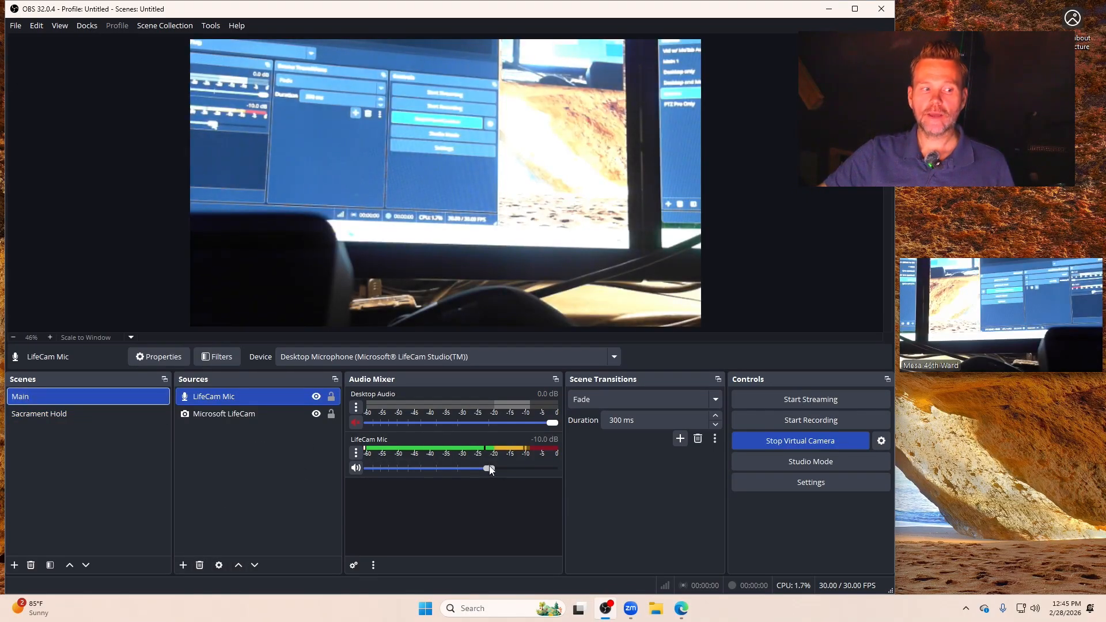
click(61, 413)
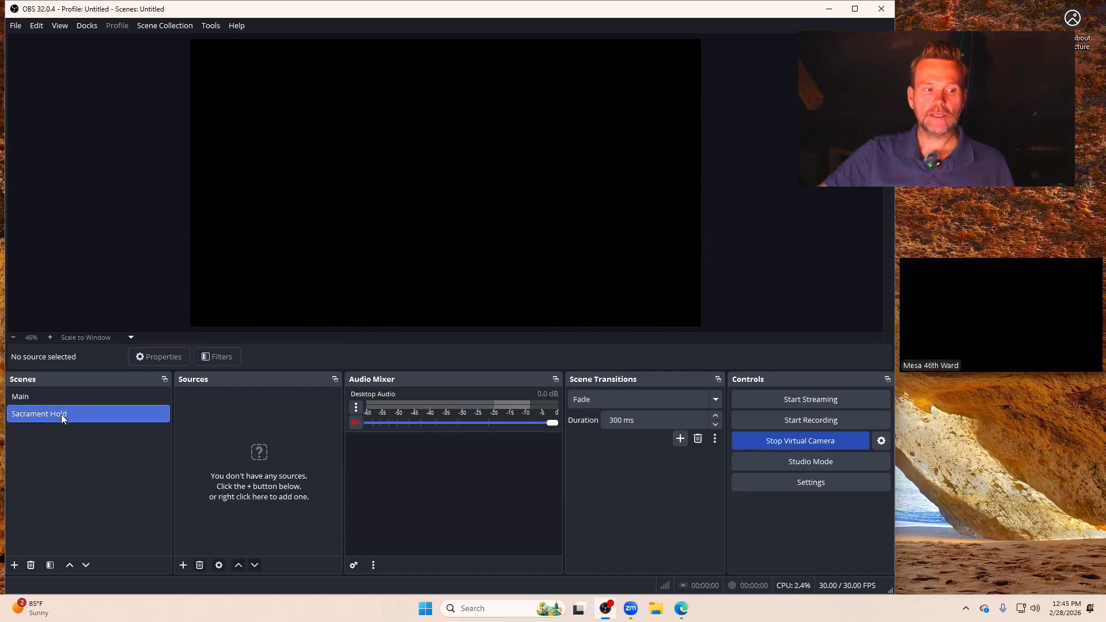
mouse_move(1021, 324)
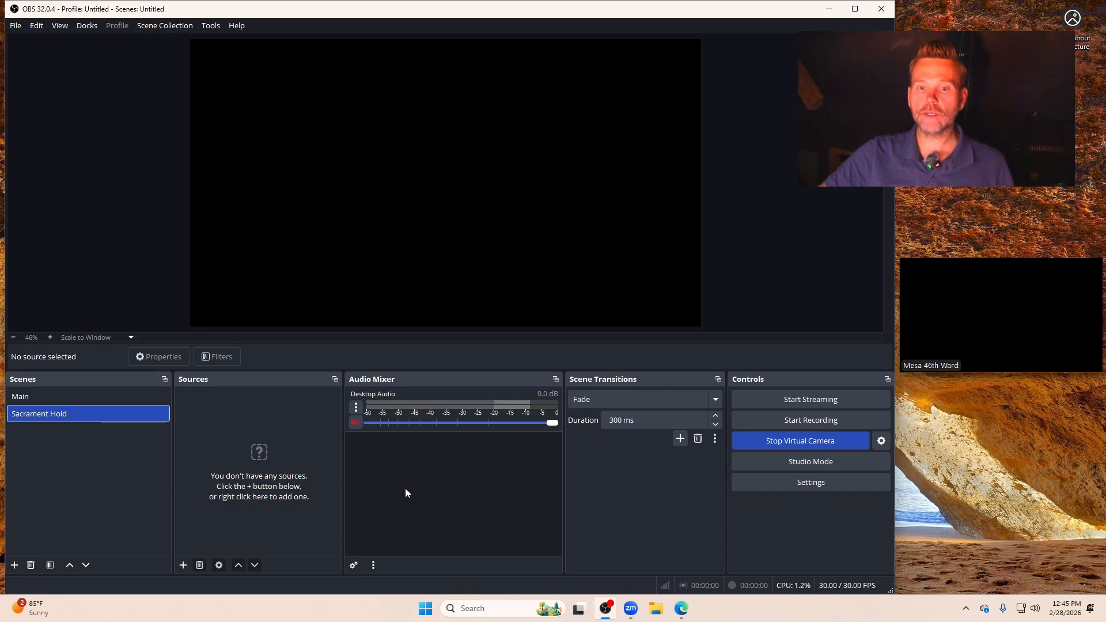
click(61, 398)
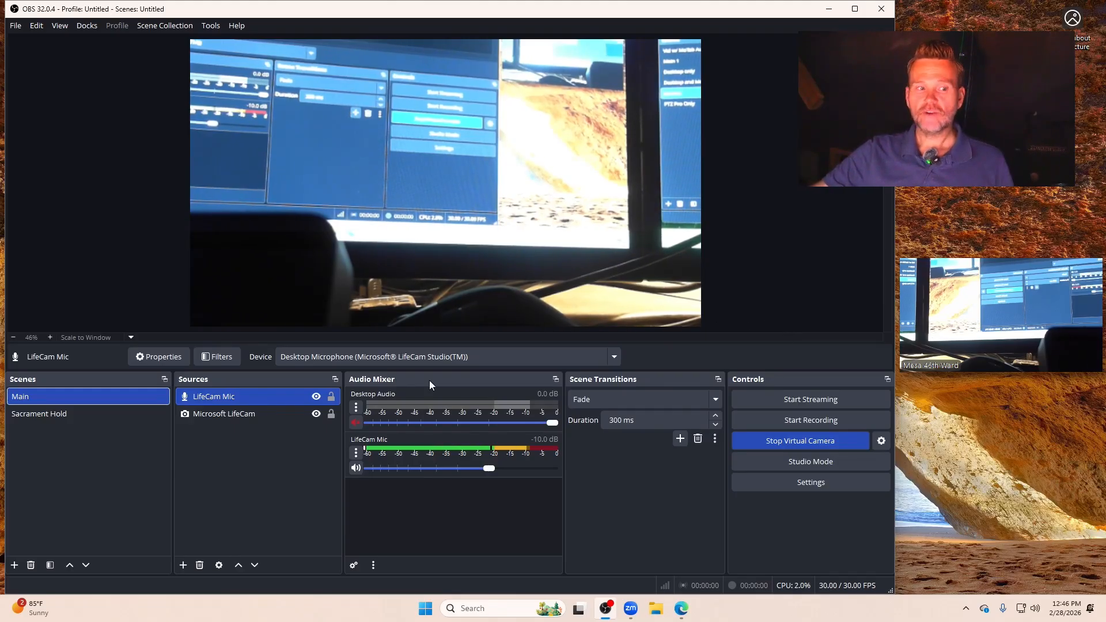
click(37, 413)
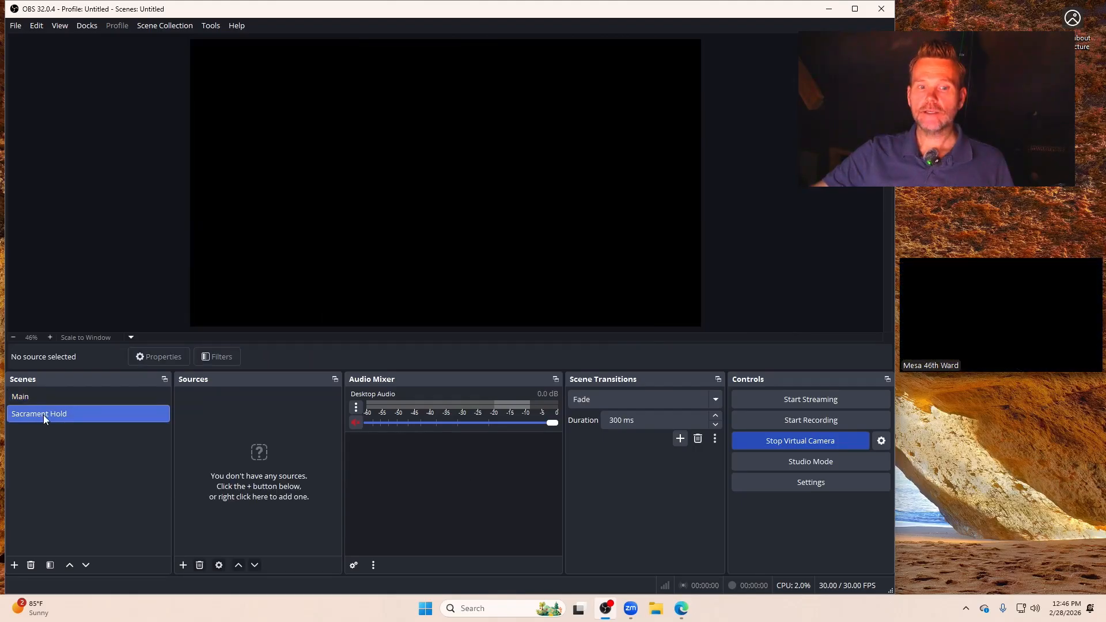
click(57, 399)
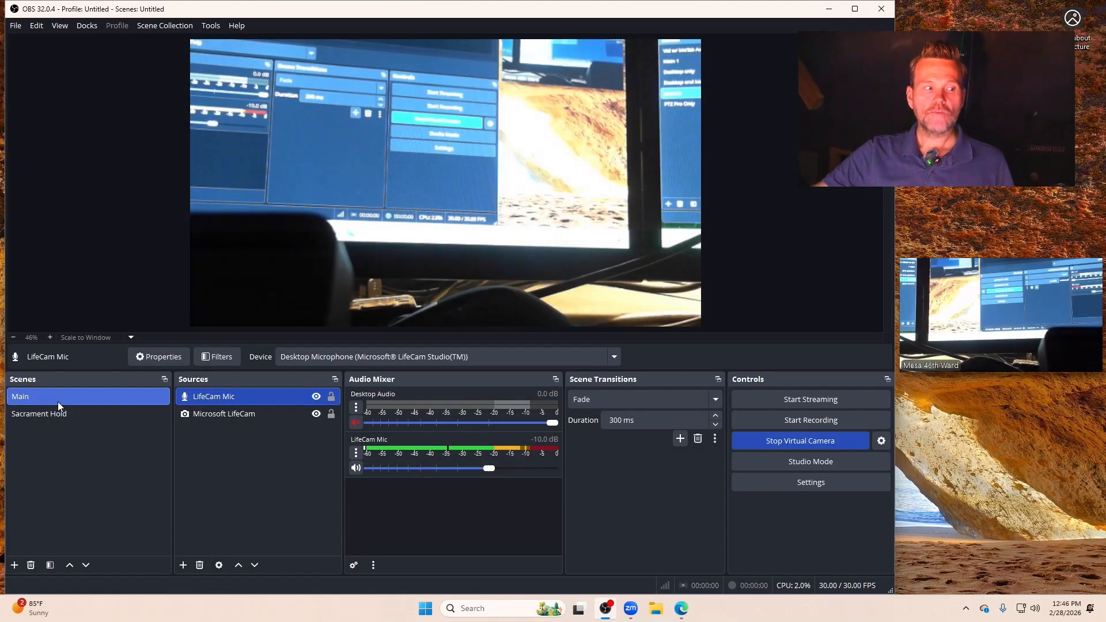
click(56, 413)
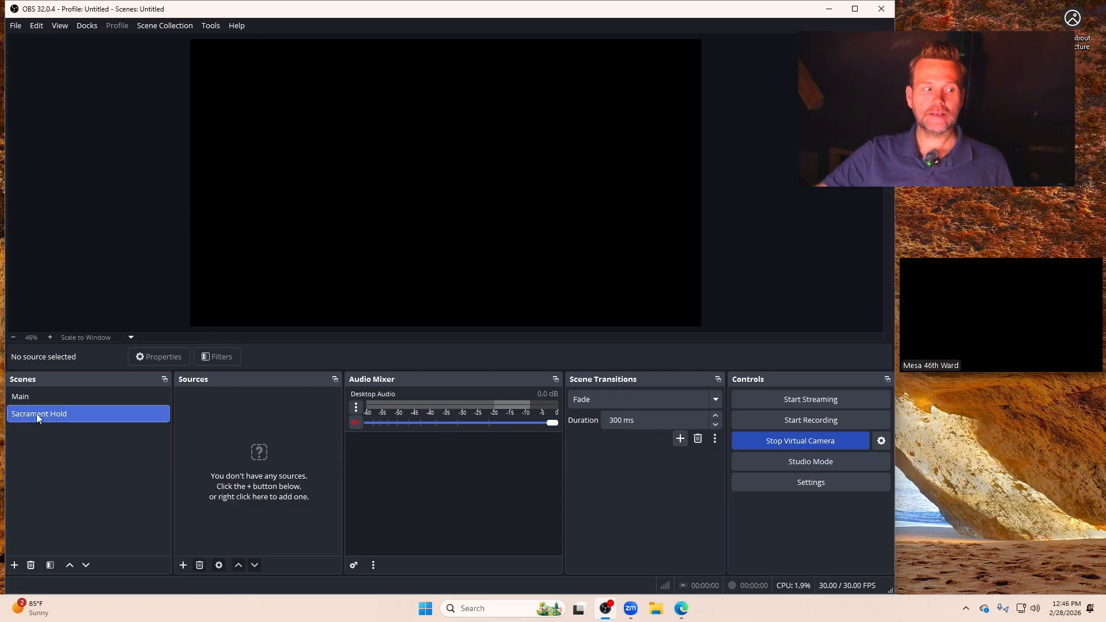
click(68, 401)
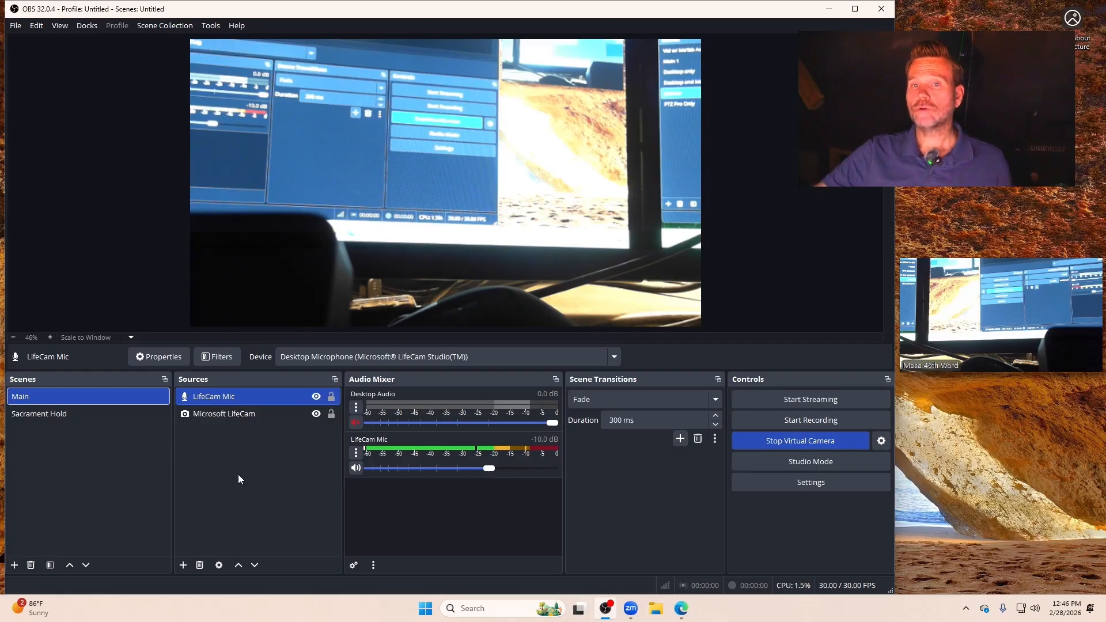
click(35, 414)
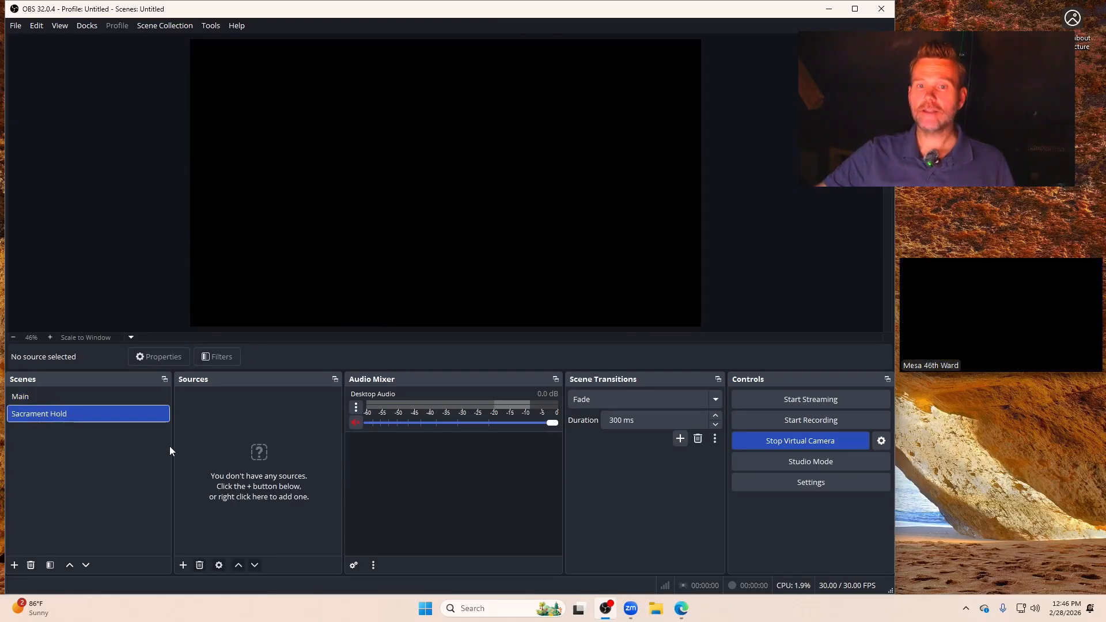
click(64, 396)
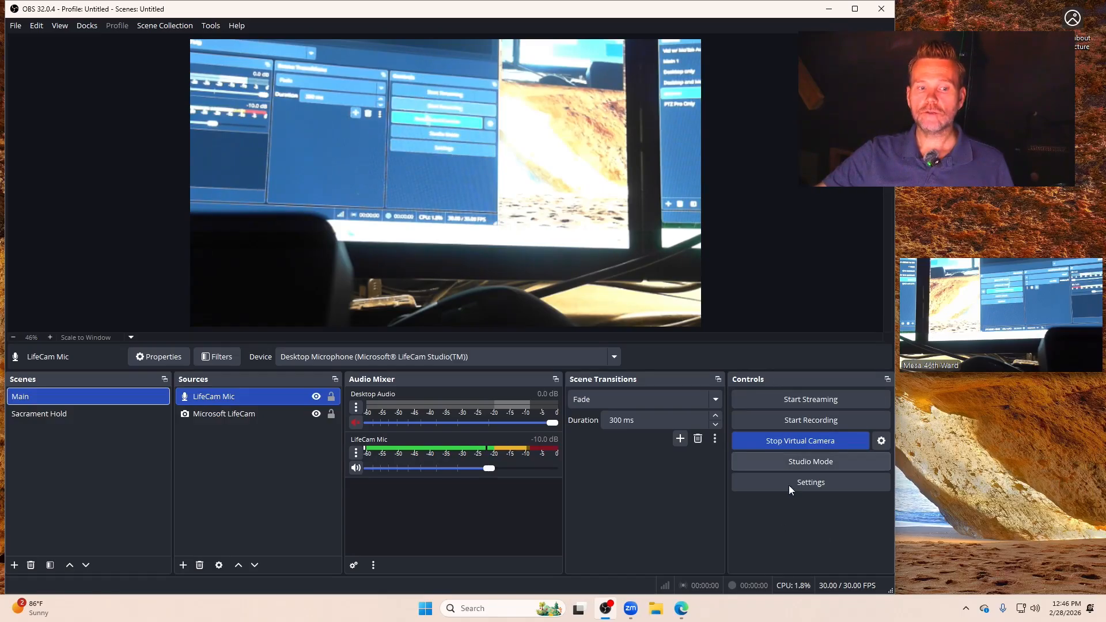
Step: Turn on Studio Mode and alternate the preview between Main and Sacrament Hold, finishing with Sacrament Hold in the preview
click(773, 463)
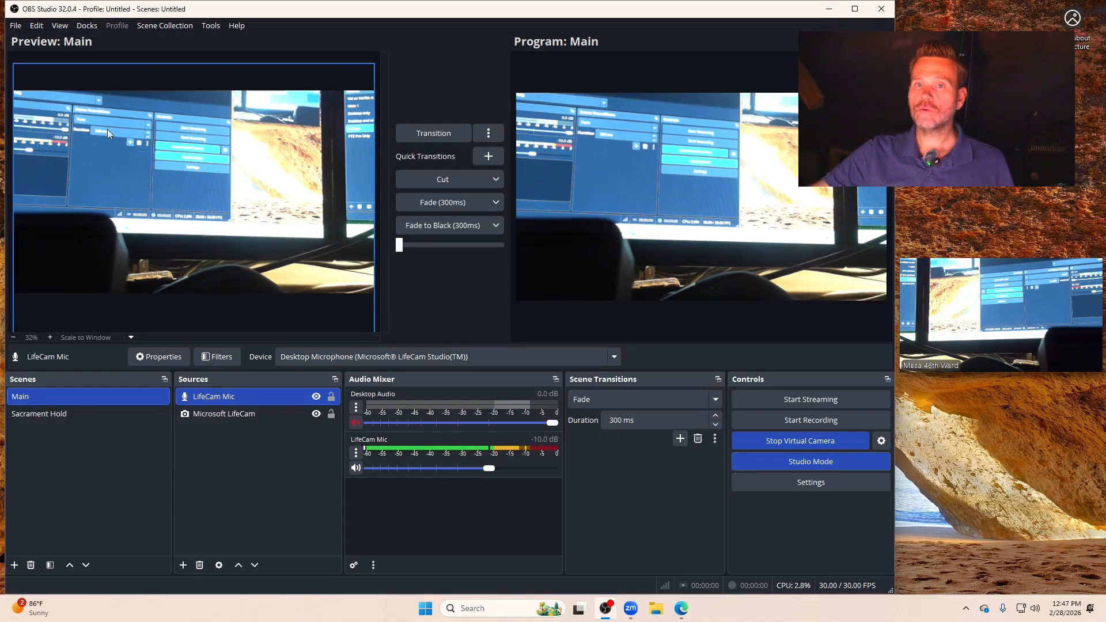
click(52, 413)
click(57, 398)
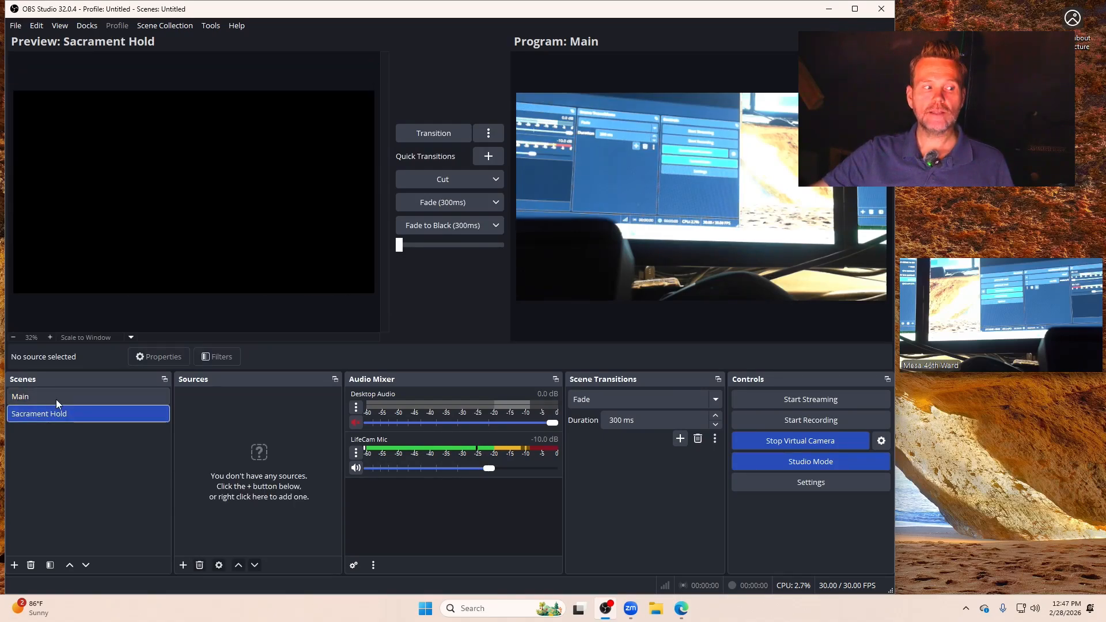
click(57, 415)
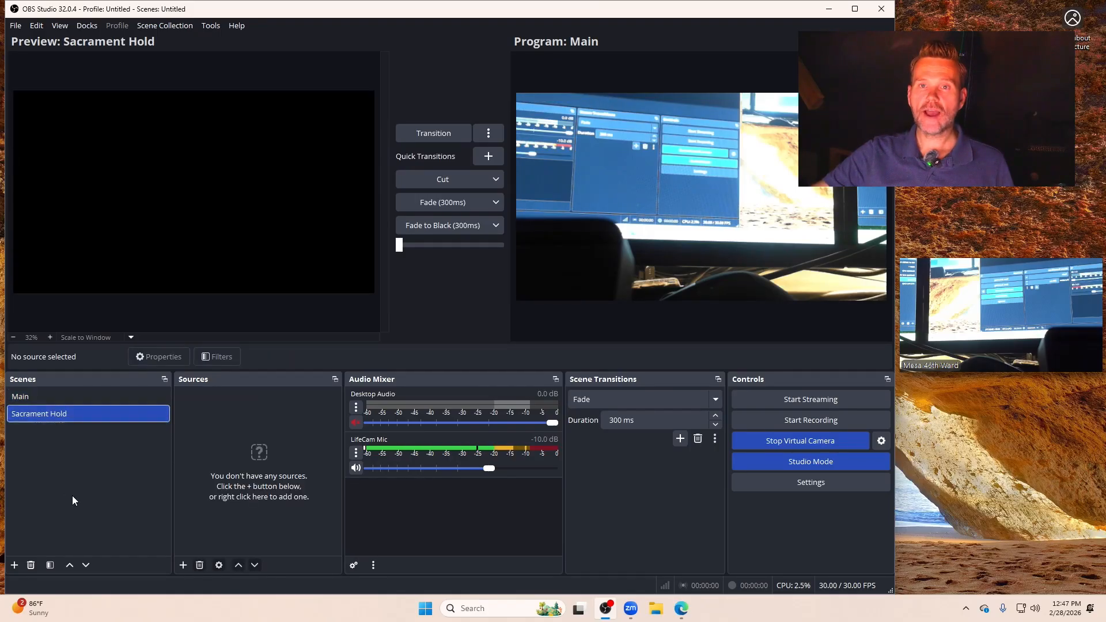
click(43, 395)
click(50, 412)
click(56, 400)
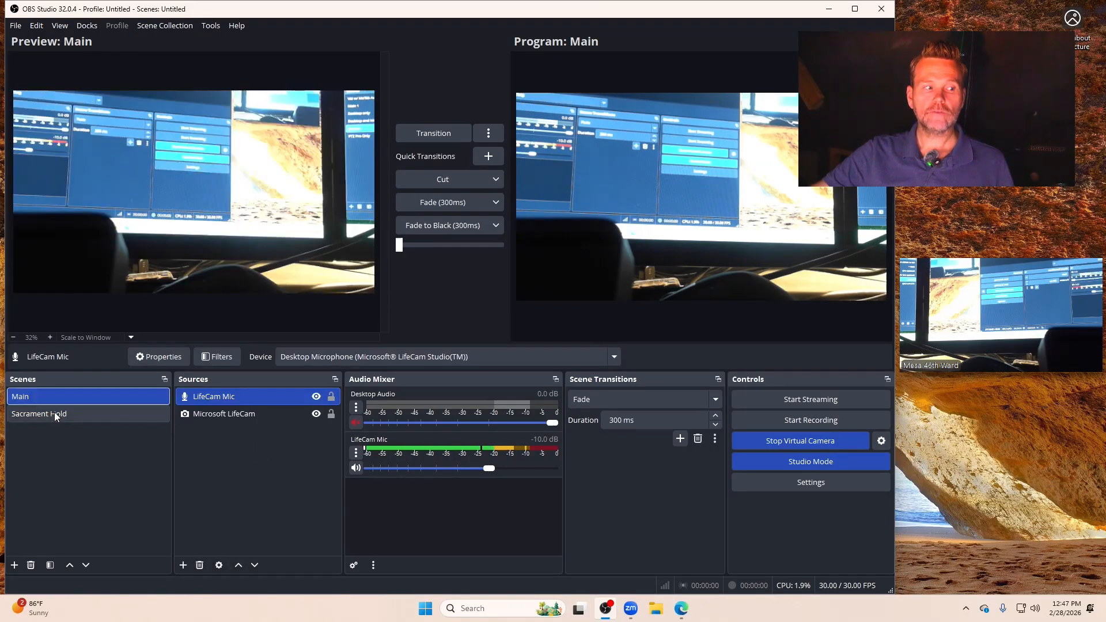
click(55, 412)
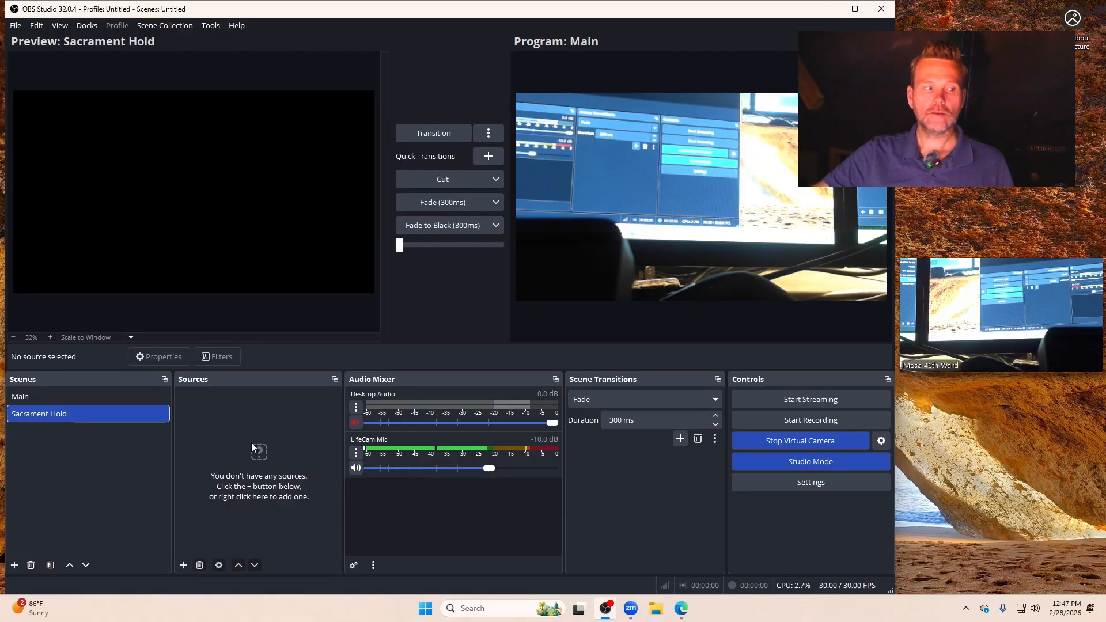
click(91, 397)
click(89, 415)
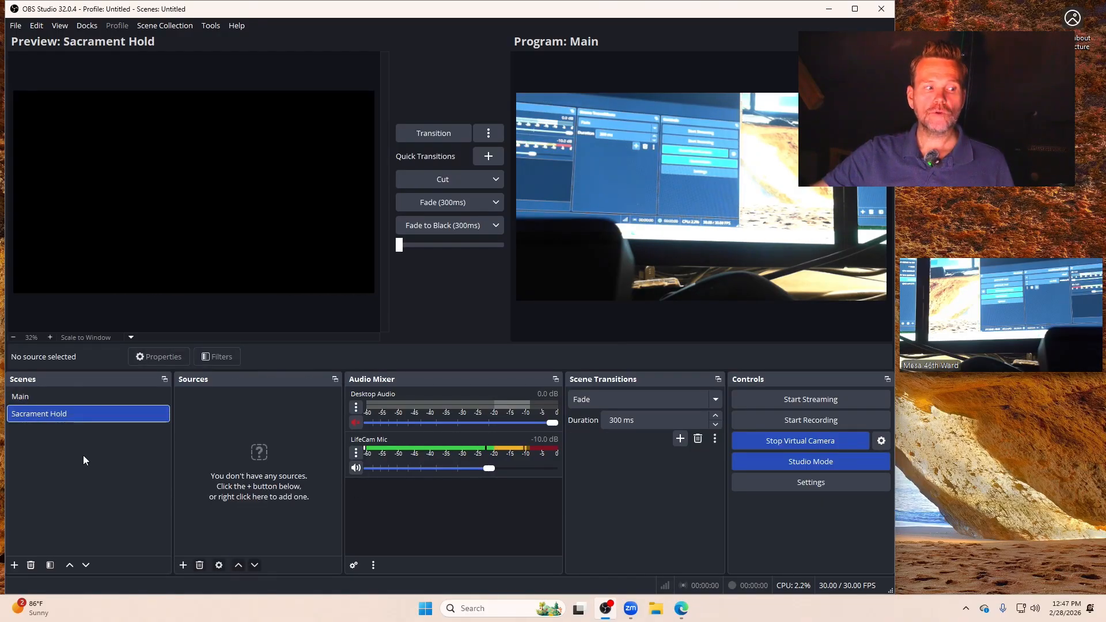
click(40, 398)
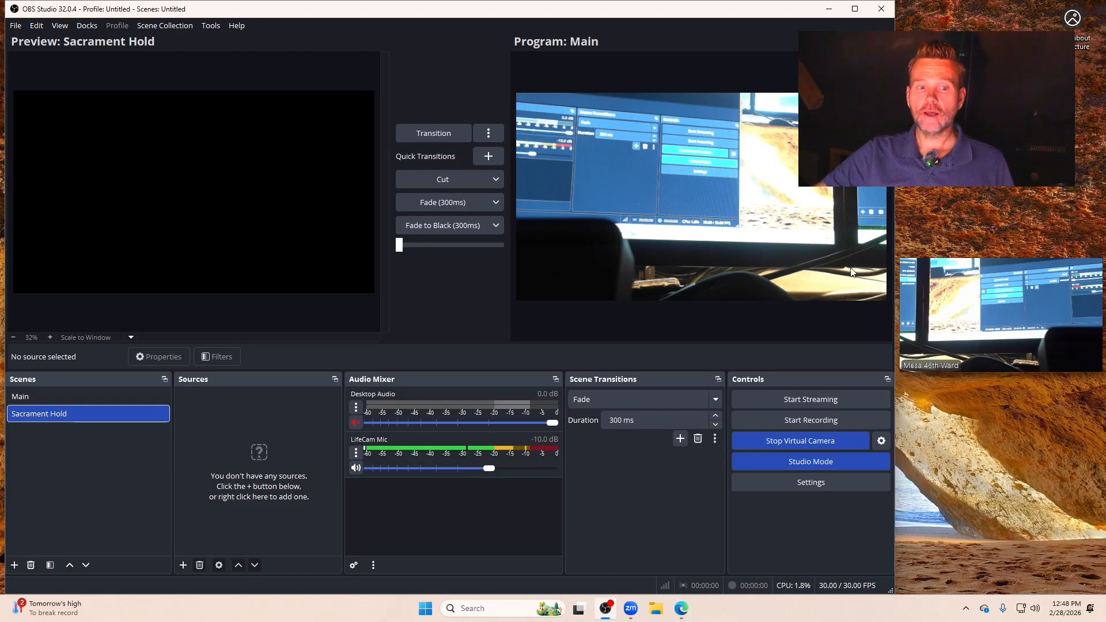
mouse_move(1003, 294)
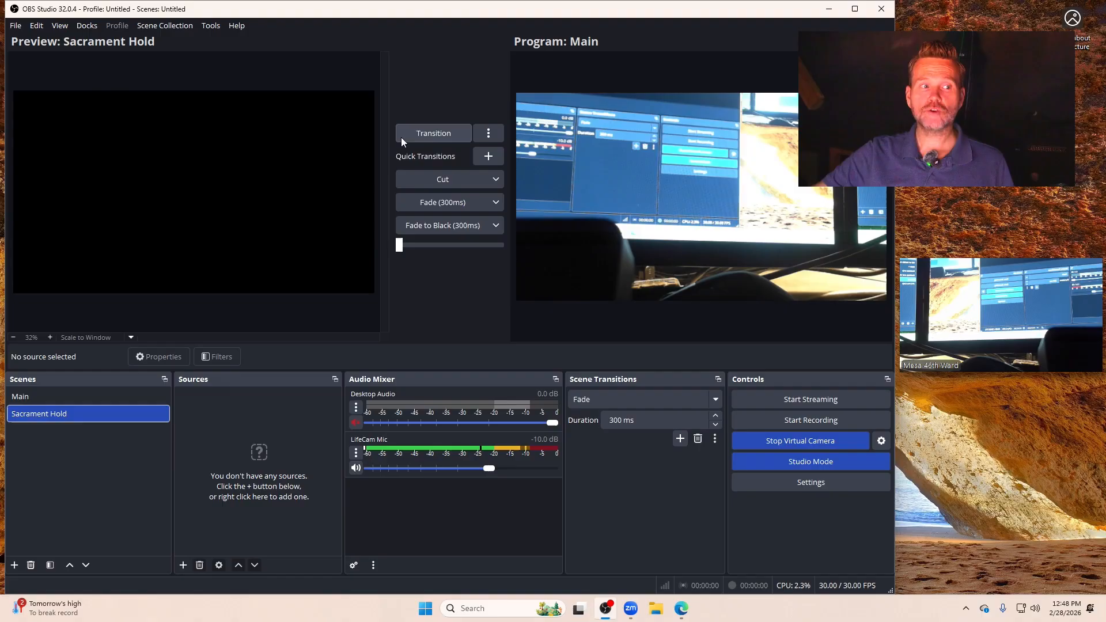
Step: Transition the program output repeatedly between Sacrament Hold and Main to test the Zoom feed, finishing with Main live and Sacrament Hold in preview
click(438, 137)
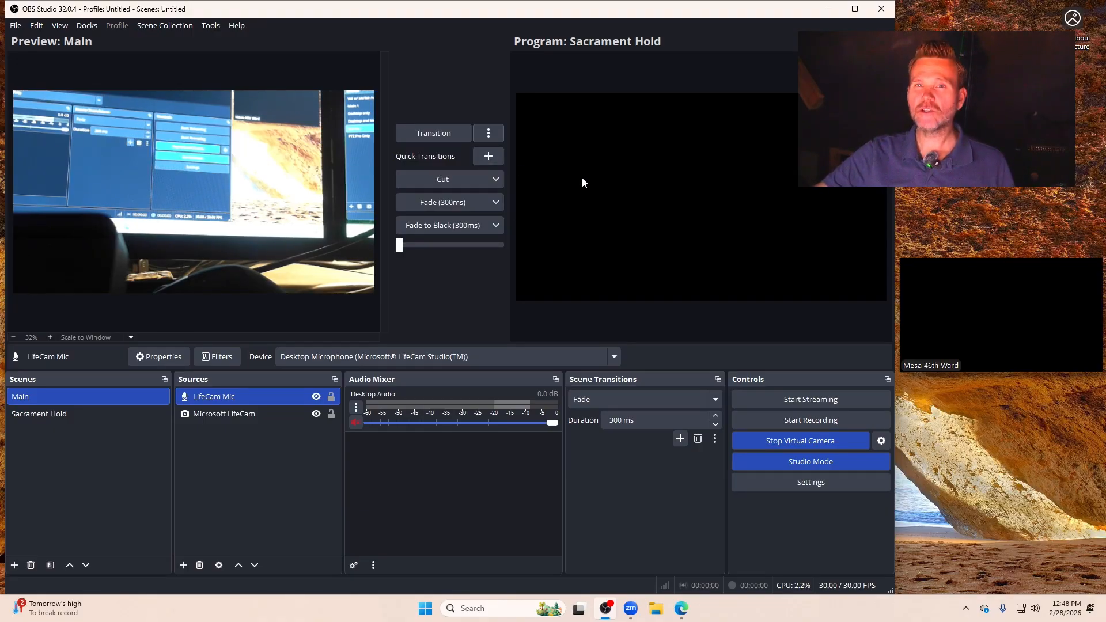
click(440, 132)
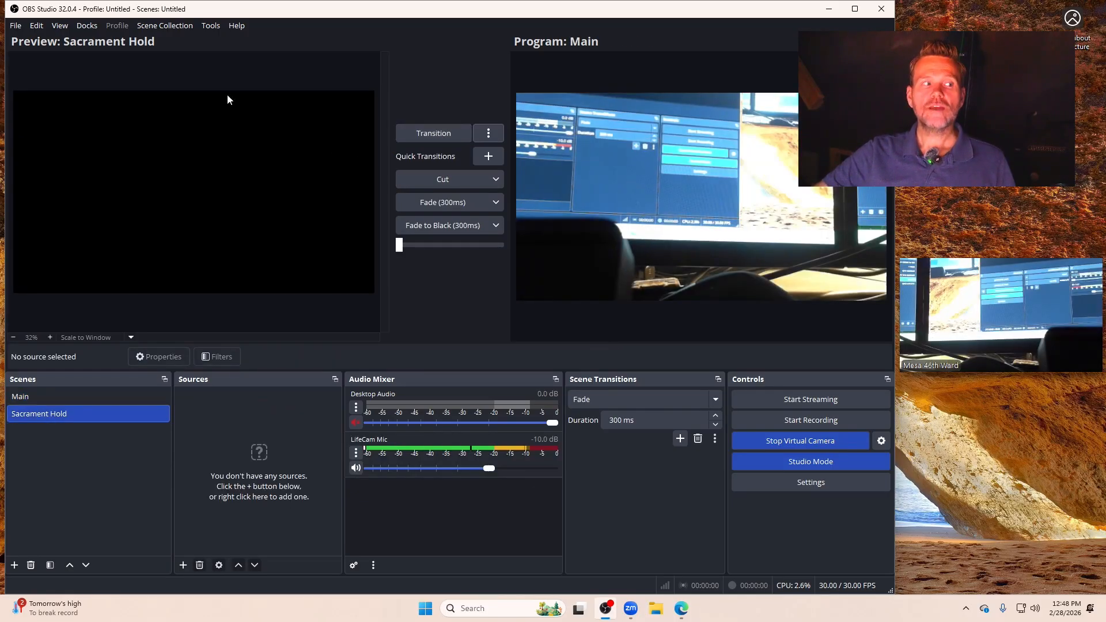
click(416, 136)
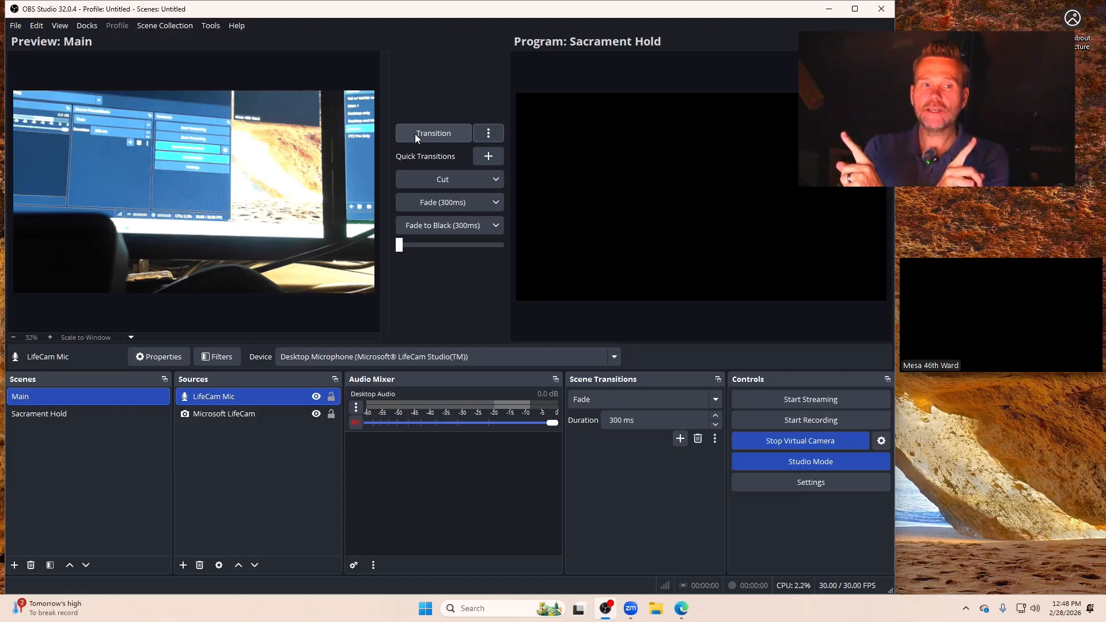
click(417, 137)
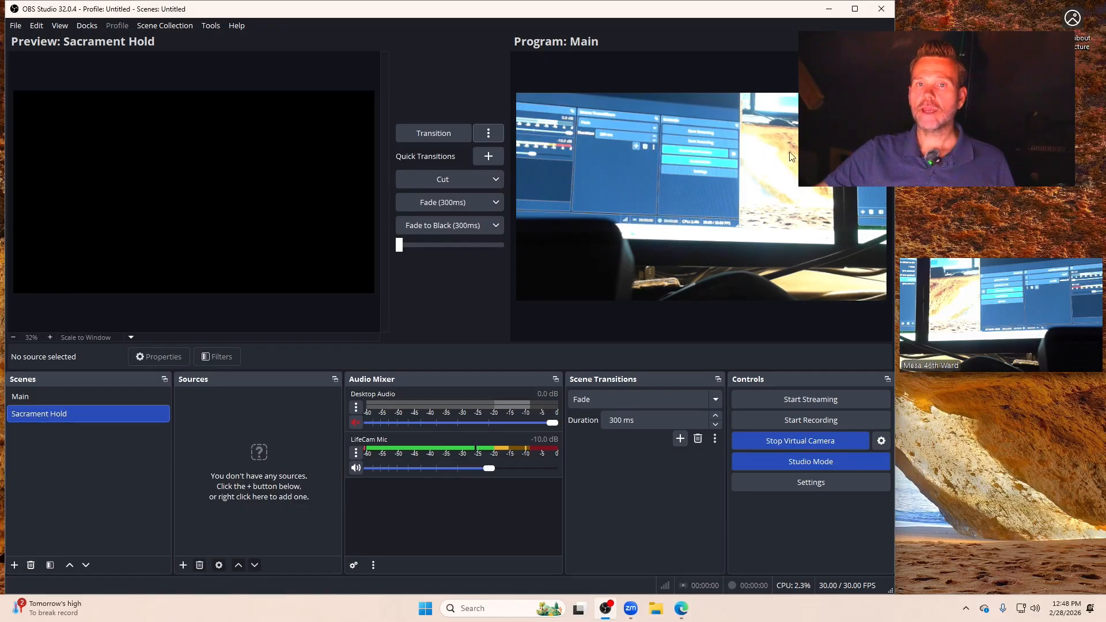
click(417, 136)
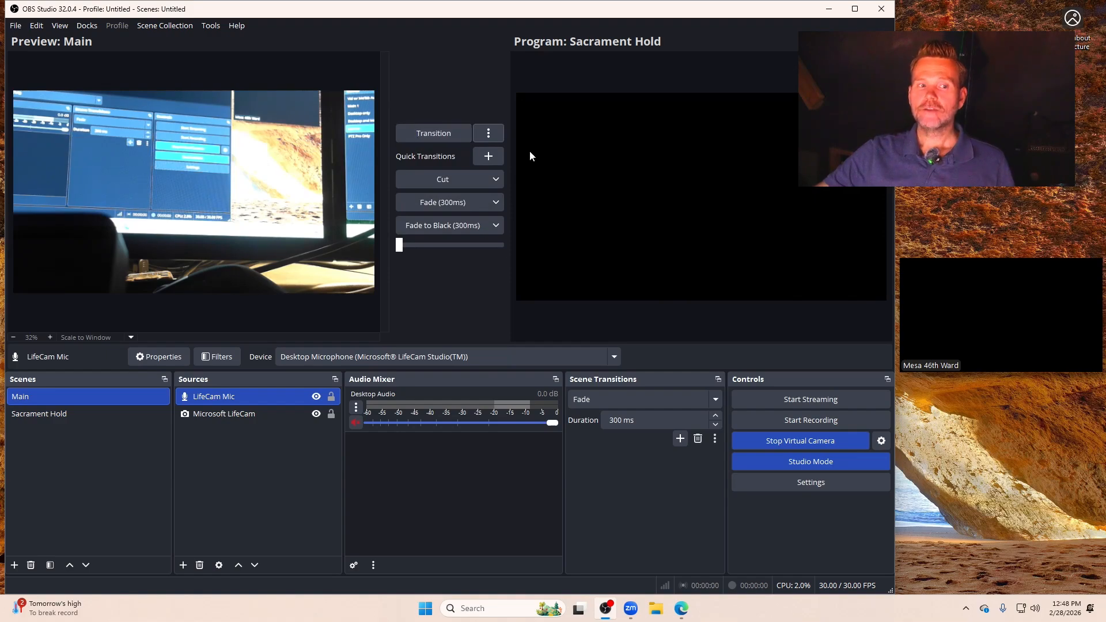
click(435, 136)
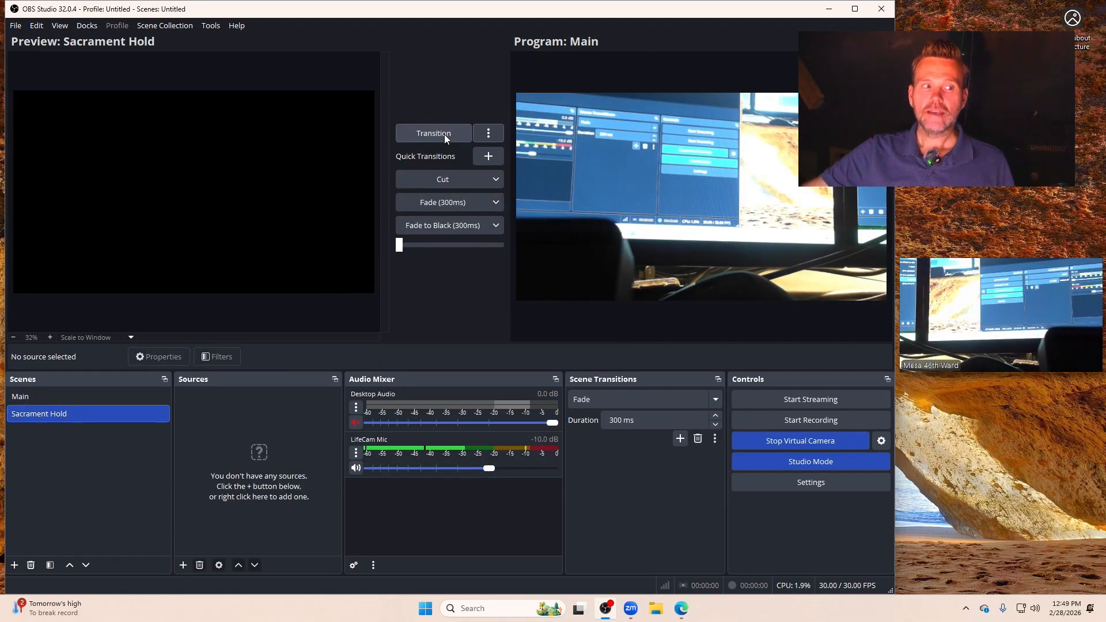
click(444, 133)
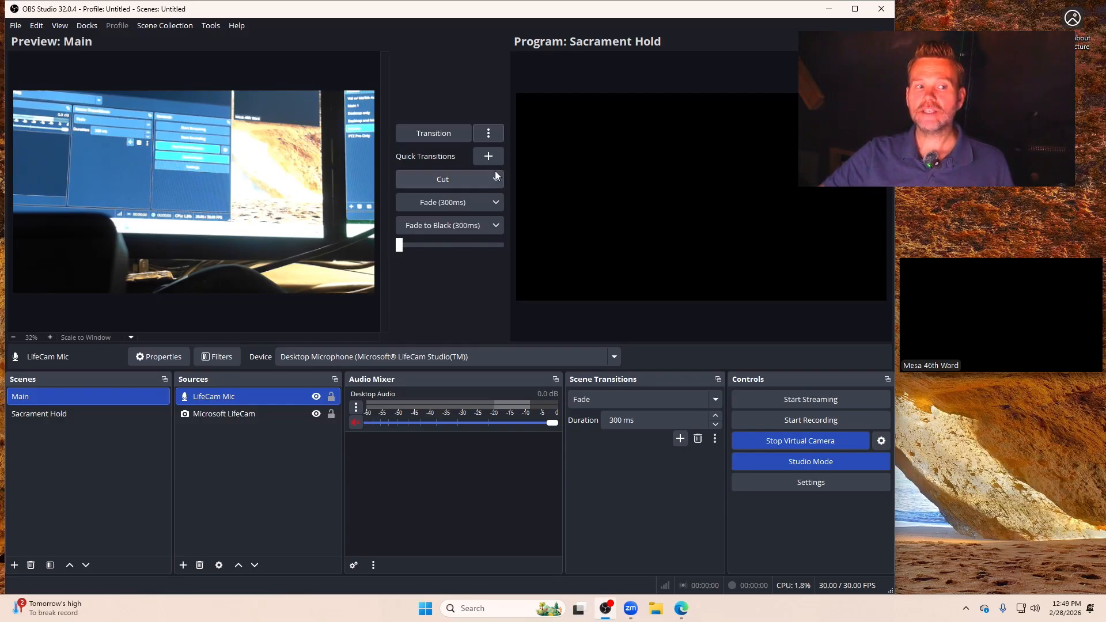
click(453, 129)
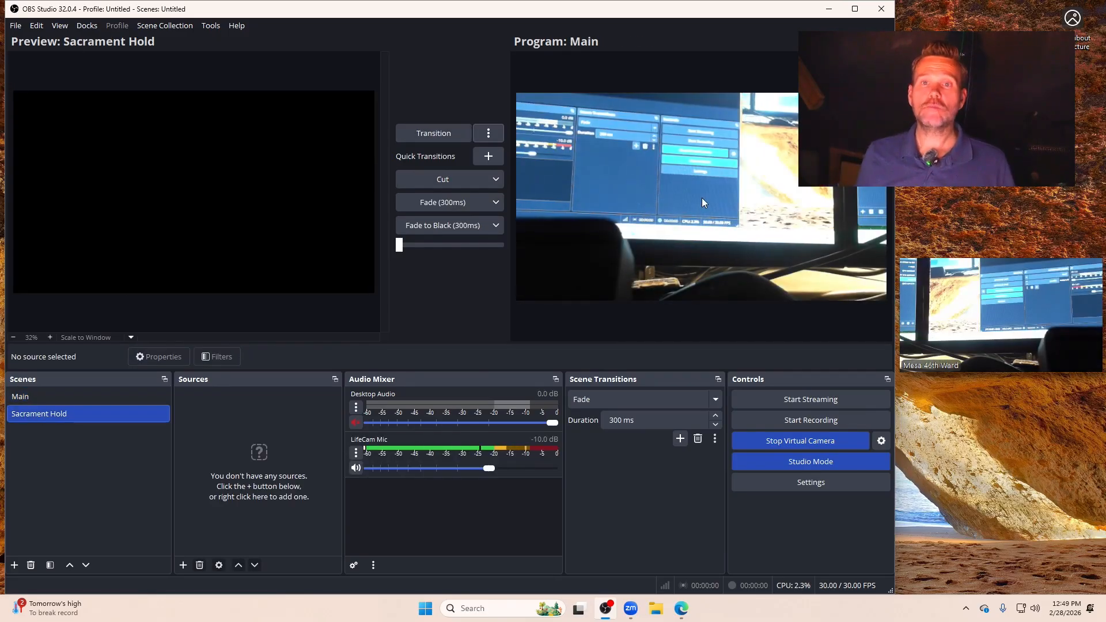